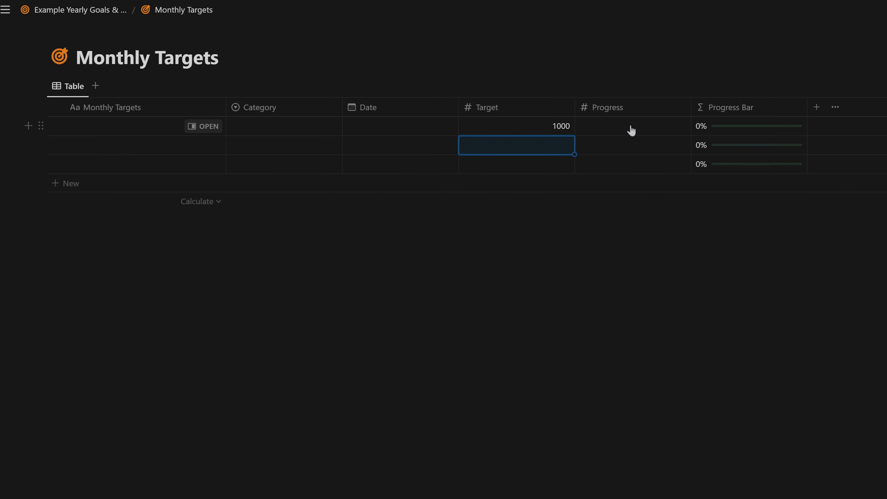
Enter 10 as the progress for the first row of the Monthly Targets table, whose target is 1000
{"action": "left_click", "coordinate": [630, 130]}
{"action": "type", "text": "10"}
{"action": "key", "text": "Return"}
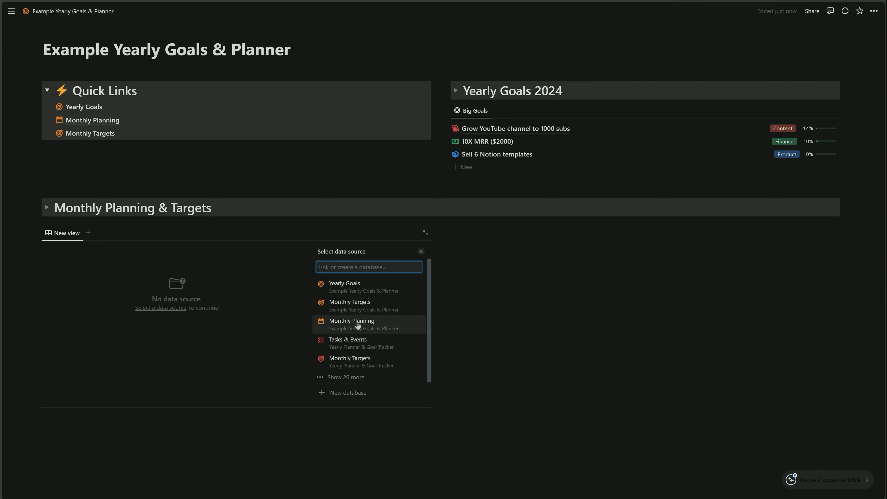
Use the Example Yearly Goals & Planner's Monthly Planning database as the source of the new view under Monthly Planning & Targets
{"action": "left_click", "coordinate": [356, 325]}
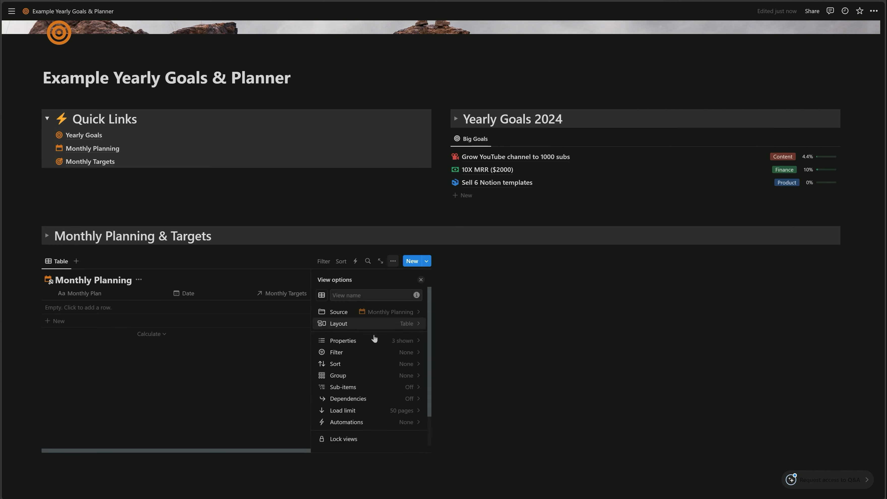
{"action": "left_click", "coordinate": [355, 326]}
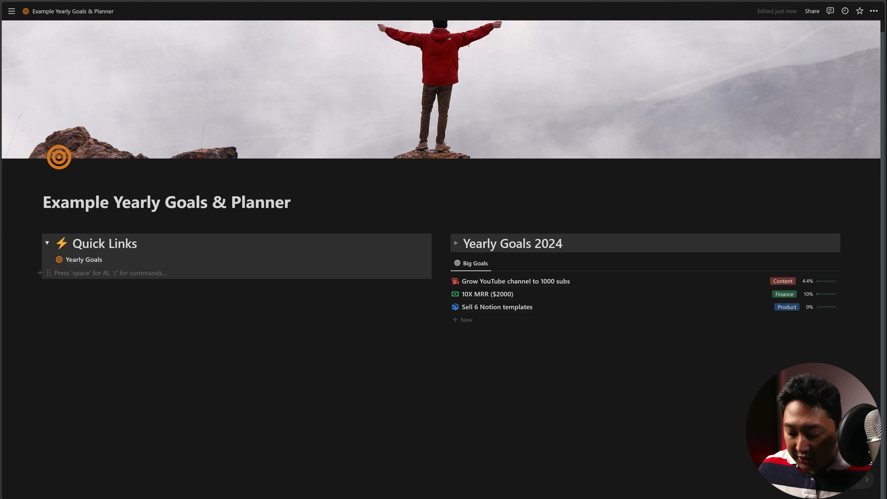
Create a sub-page below Yearly Goals in Quick Links and make it a table with a new database
{"action": "type", "text": "/page"}
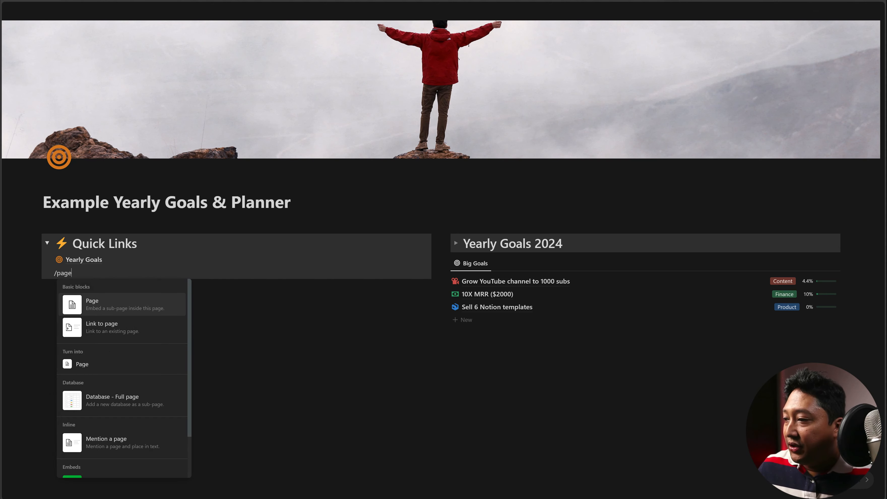
{"action": "key", "text": "Return"}
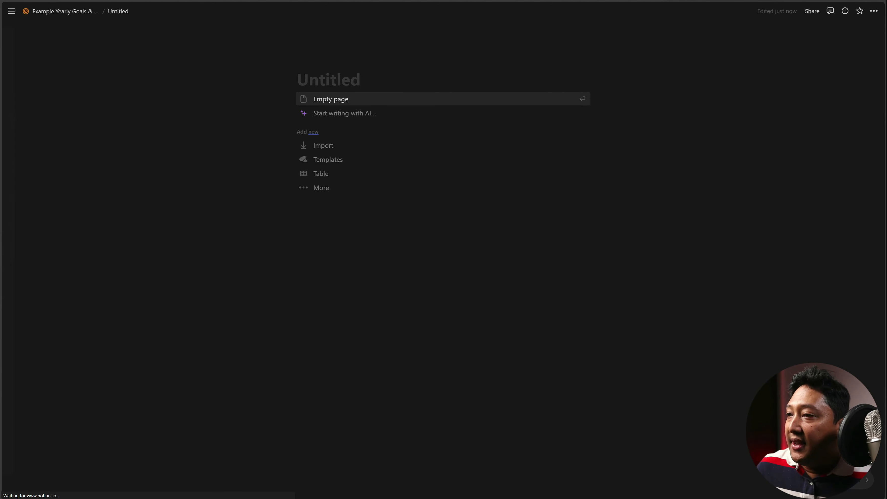
{"action": "left_click", "coordinate": [330, 174]}
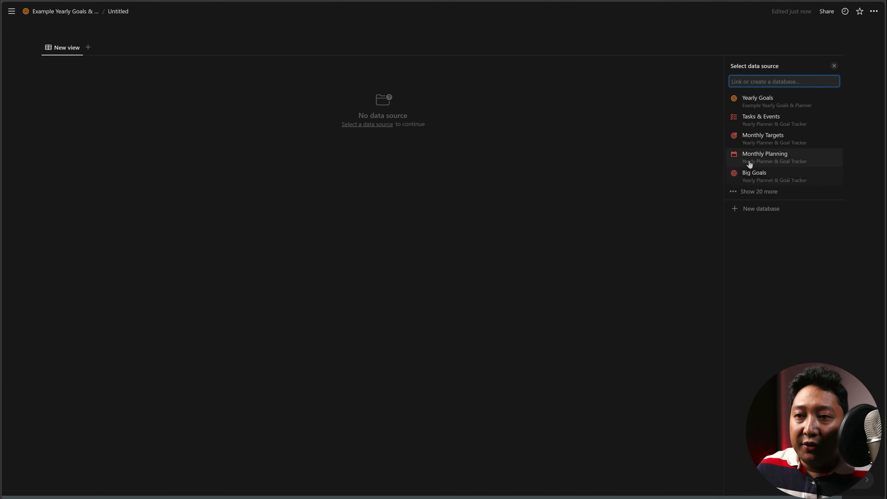
{"action": "left_click", "coordinate": [759, 209]}
Title the new database Monthly Planning
{"action": "type", "text": "Monthly Plans"}
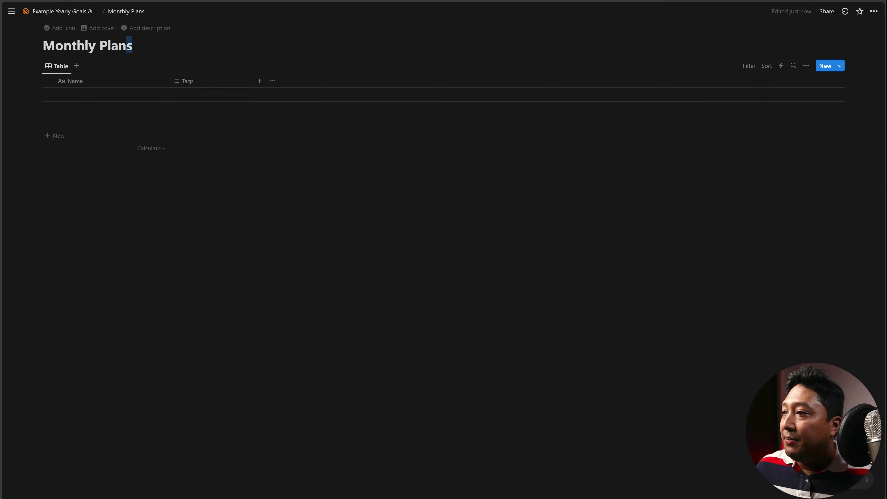
{"action": "key", "text": "ctrl+a"}
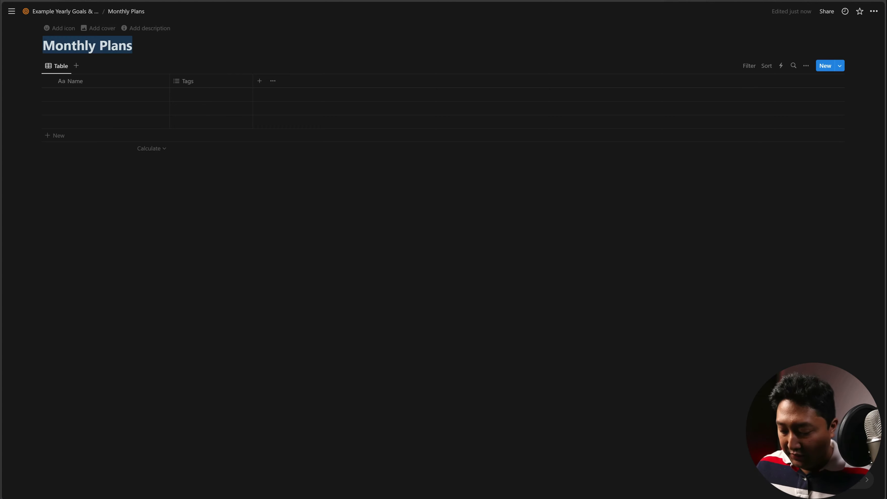
{"action": "type", "text": "Monthly"}
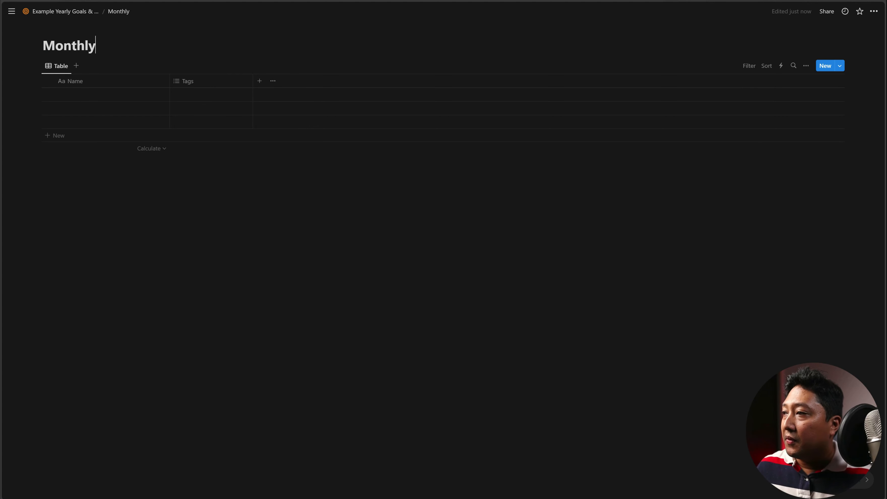
{"action": "type", "text": " Planning"}
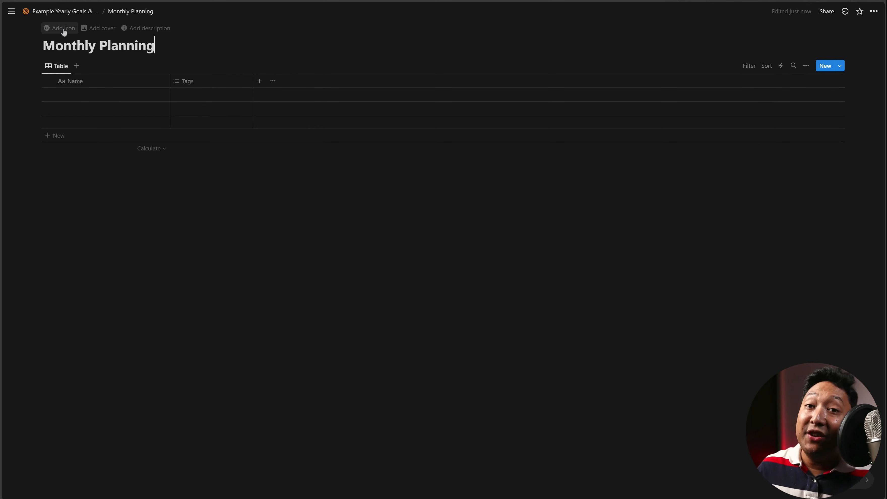
Give the Monthly Planning database a calendar icon
{"action": "left_click", "coordinate": [62, 29]}
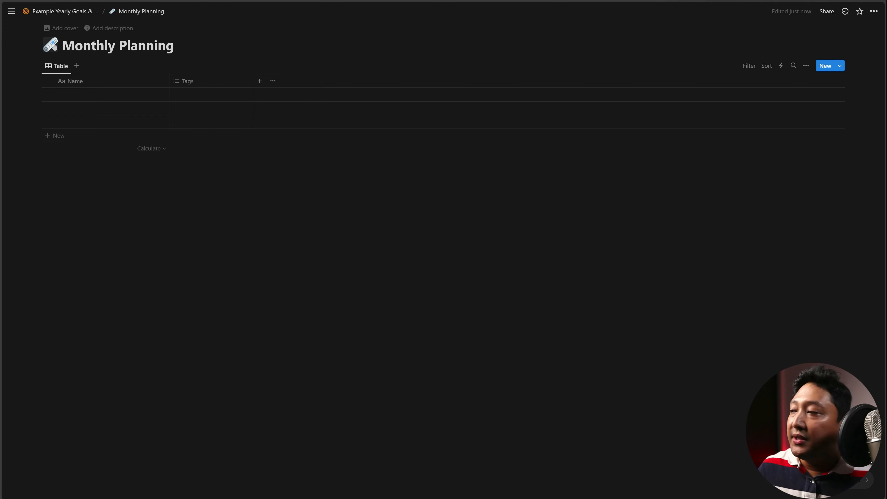
{"action": "left_click", "coordinate": [54, 45]}
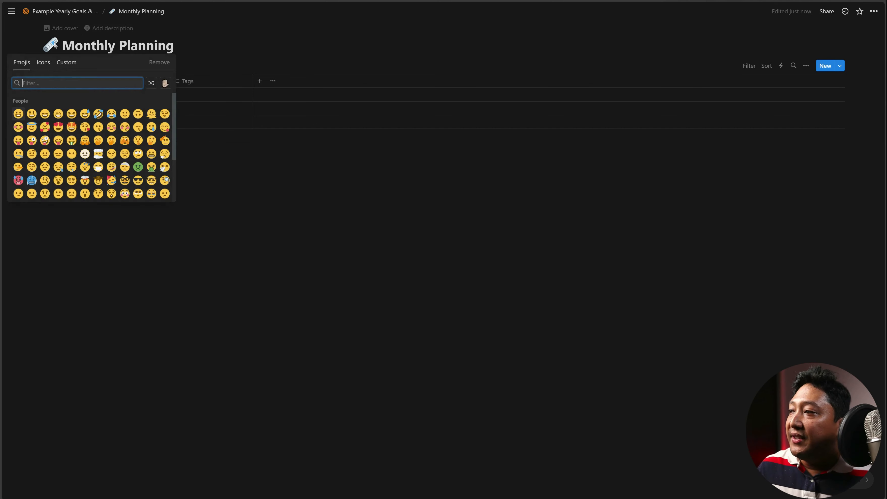
{"action": "left_click", "coordinate": [44, 63]}
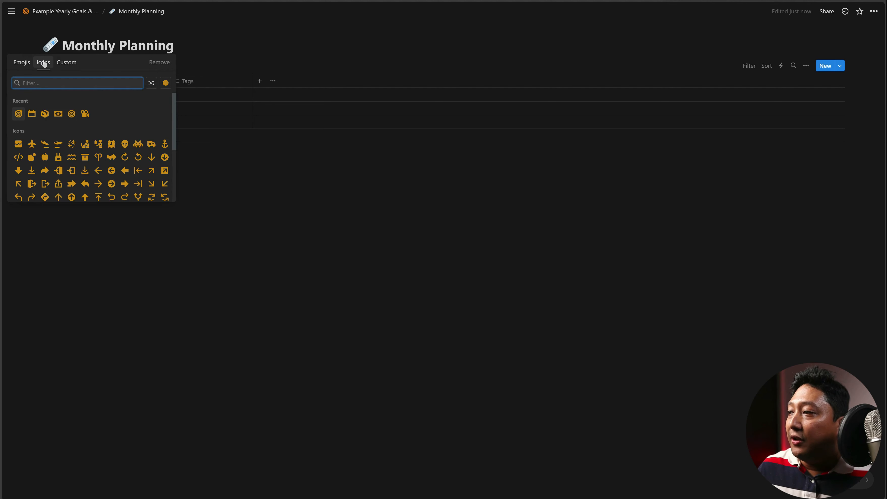
{"action": "left_click", "coordinate": [31, 114]}
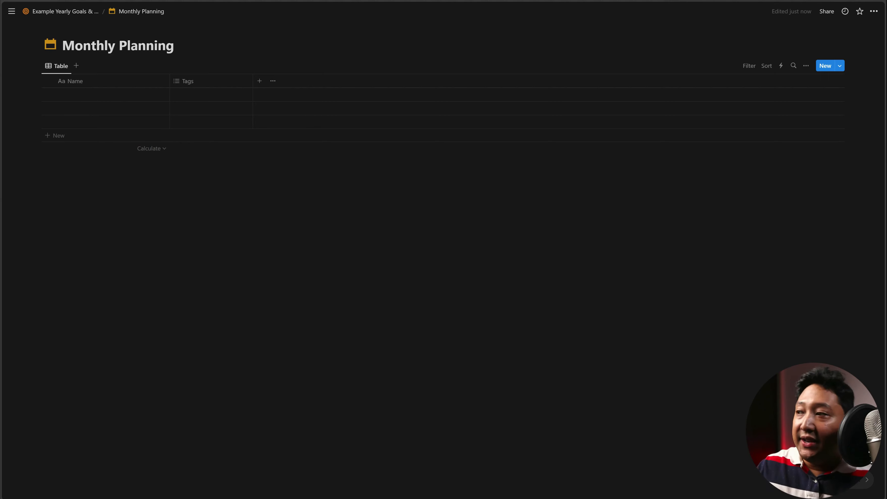
Change the Monthly Planning calendar icon's colour to orange to match the Yearly Goals icon
{"action": "left_click", "coordinate": [12, 11]}
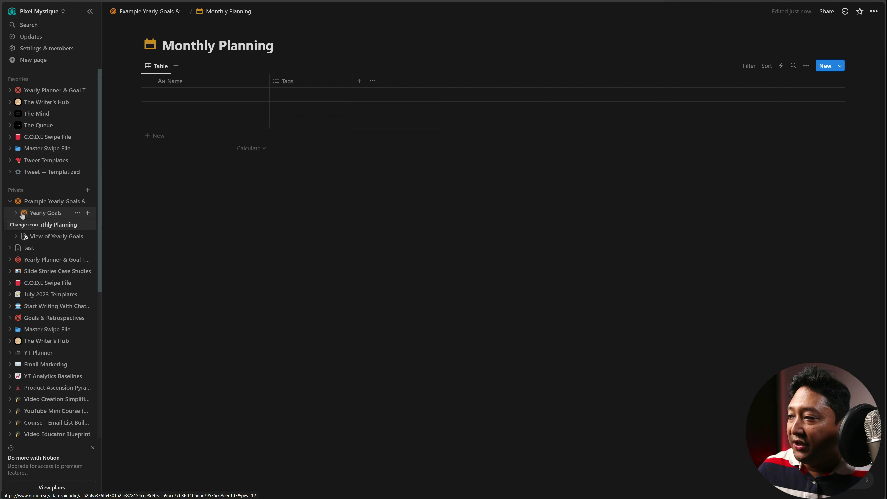
{"action": "left_click", "coordinate": [90, 11]}
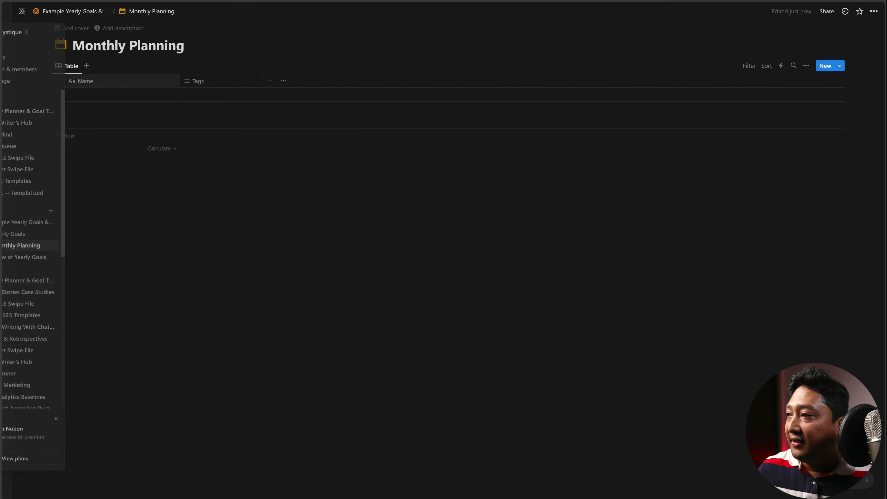
{"action": "left_click", "coordinate": [50, 45]}
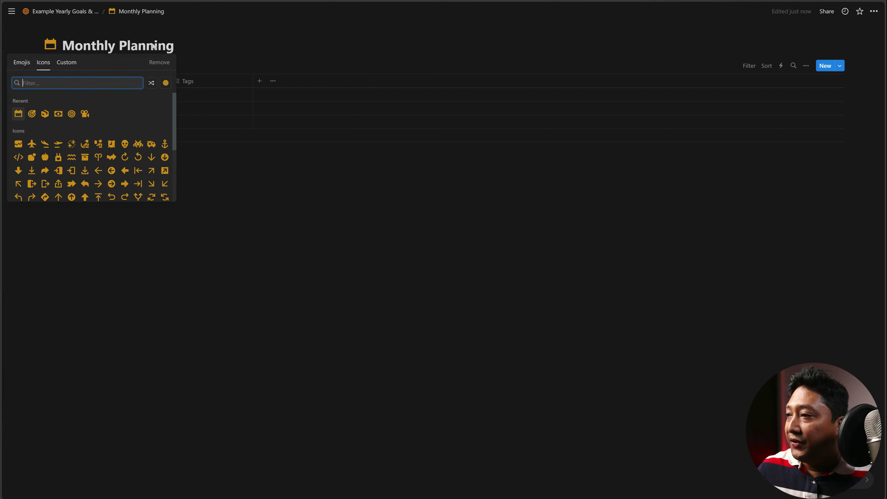
{"action": "left_click", "coordinate": [165, 82]}
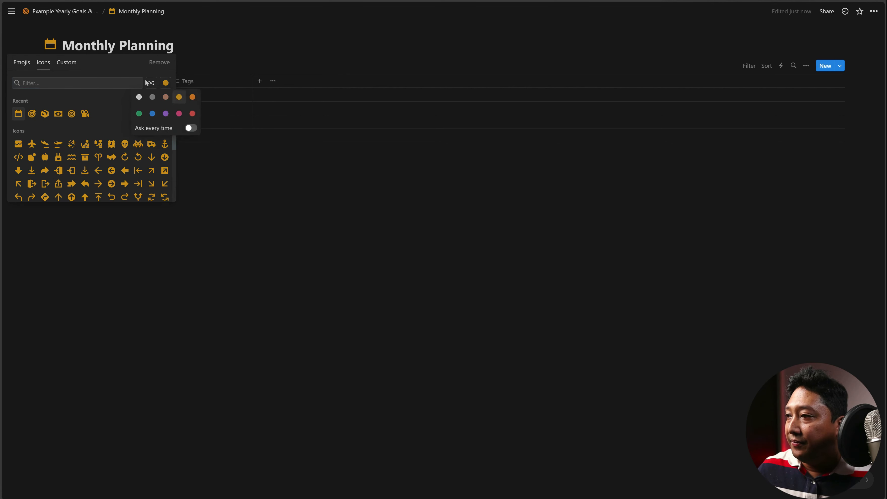
{"action": "left_click", "coordinate": [192, 97]}
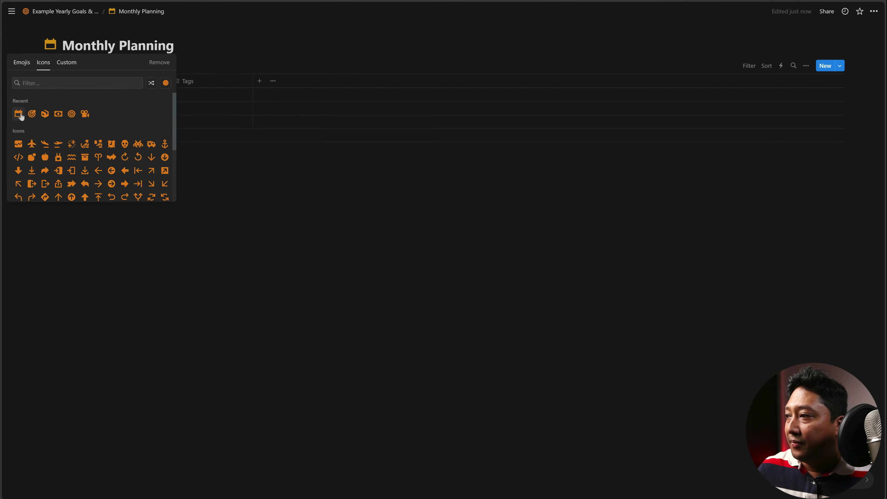
{"action": "left_click", "coordinate": [137, 219]}
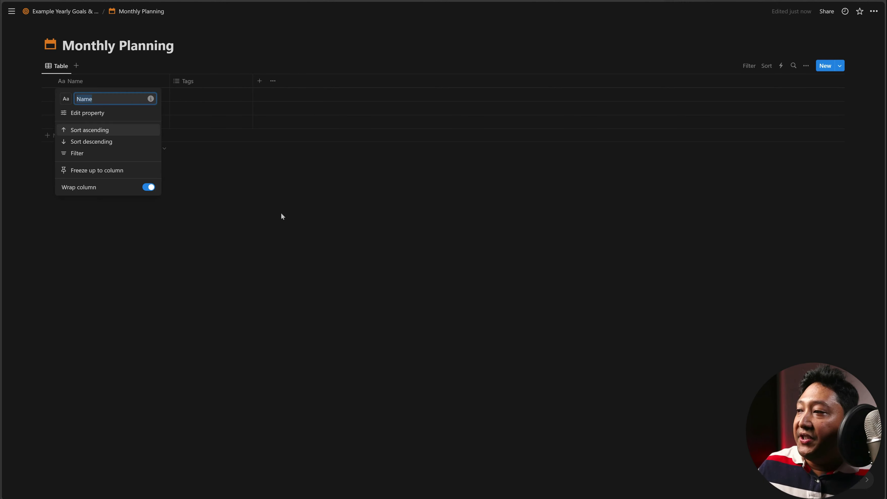
Rename the Name column of the Monthly Planning table as Monthly Plan
{"action": "left_click", "coordinate": [281, 214]}
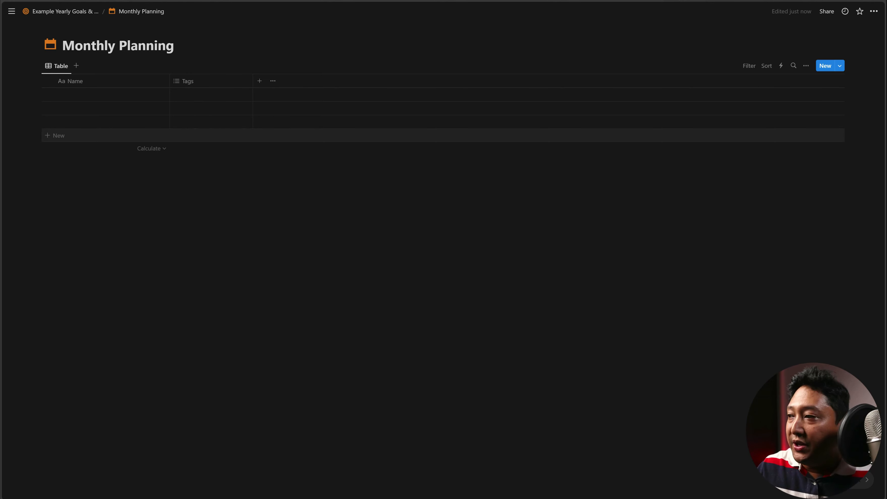
{"action": "left_click", "coordinate": [88, 87]}
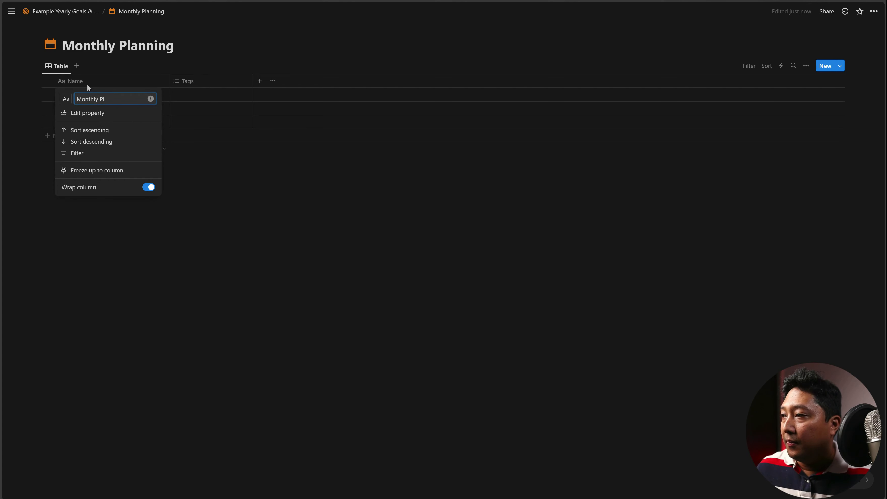
{"action": "key", "text": "Return"}
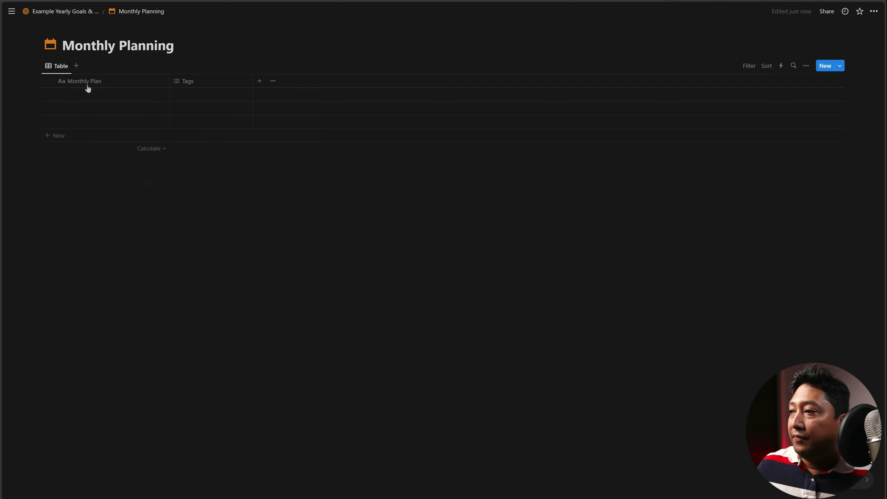
Rename the Tags column as Date and change its property type from Multi-select to Date
{"action": "mouse_move", "coordinate": [156, 97]}
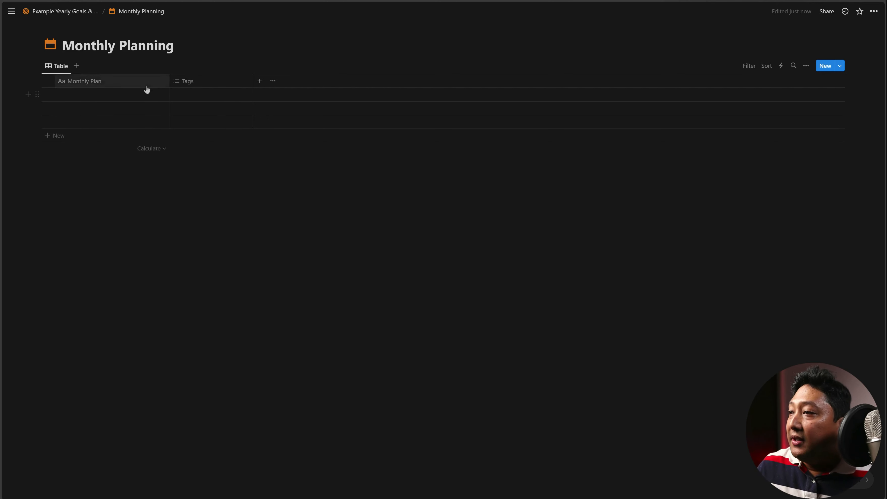
{"action": "left_click", "coordinate": [217, 81]}
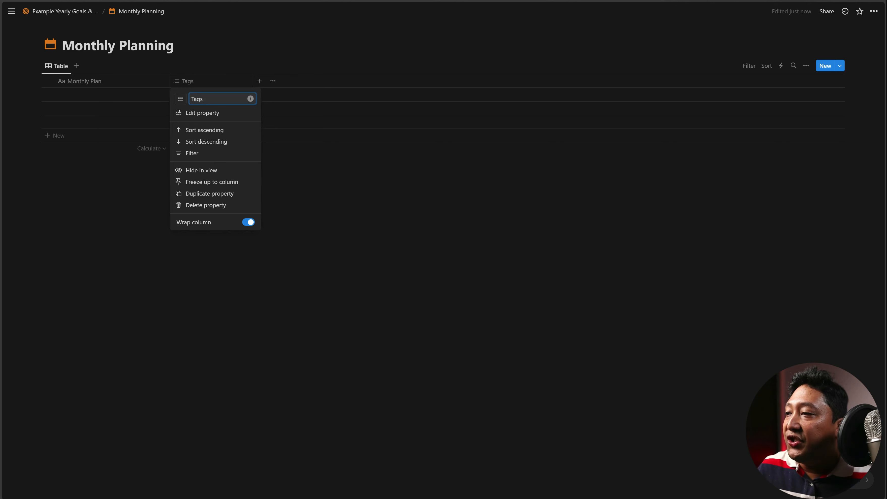
{"action": "key", "text": "ctrl+a"}
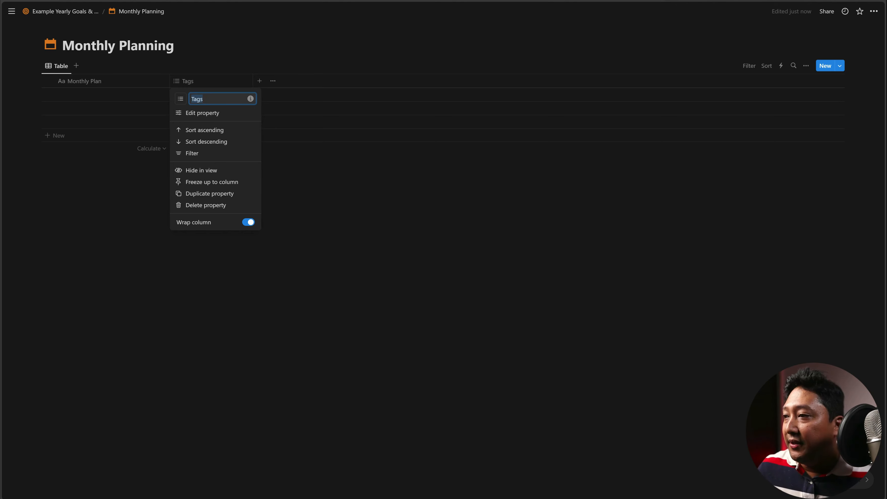
{"action": "type", "text": "Date"}
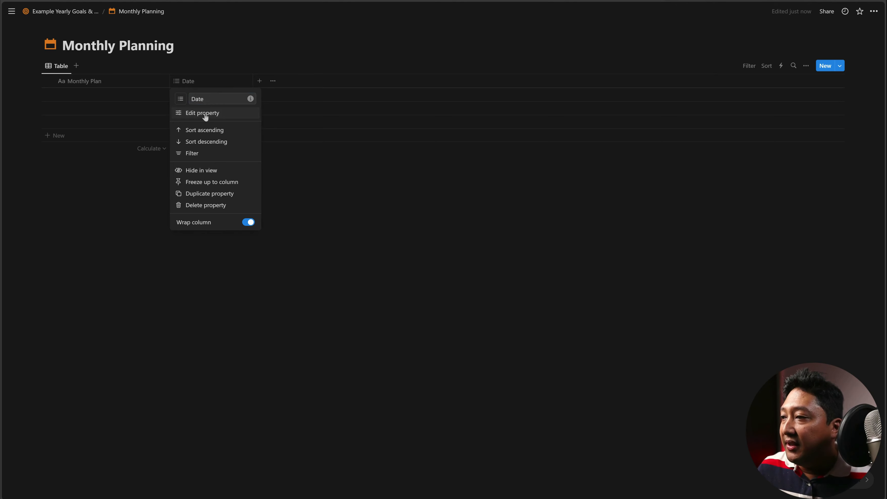
{"action": "left_click", "coordinate": [204, 112]}
{"action": "left_click", "coordinate": [824, 117]}
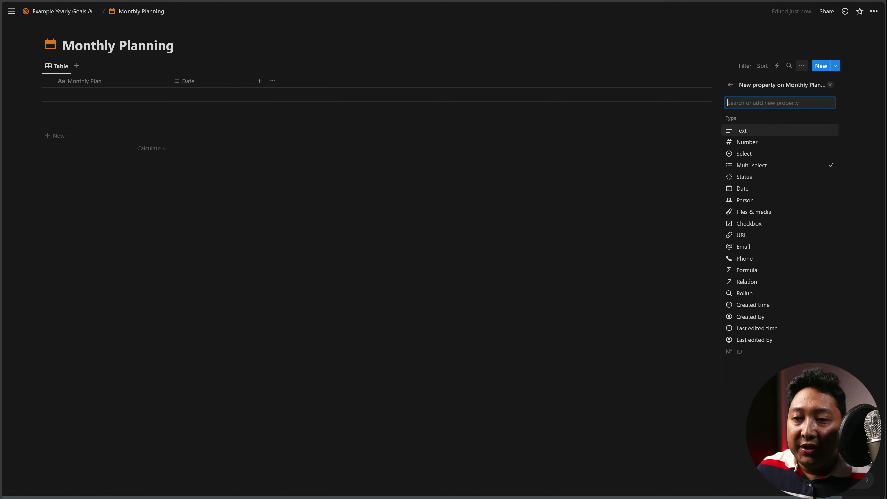
{"action": "type", "text": "date"}
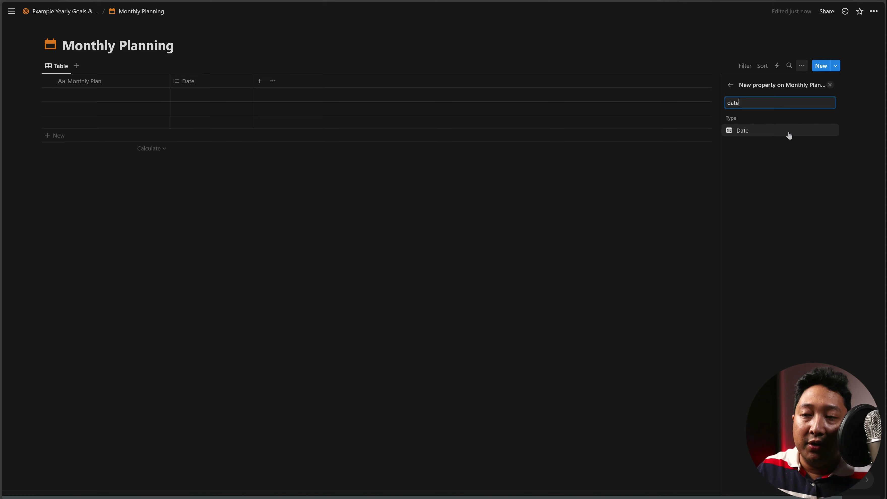
{"action": "left_click", "coordinate": [789, 134]}
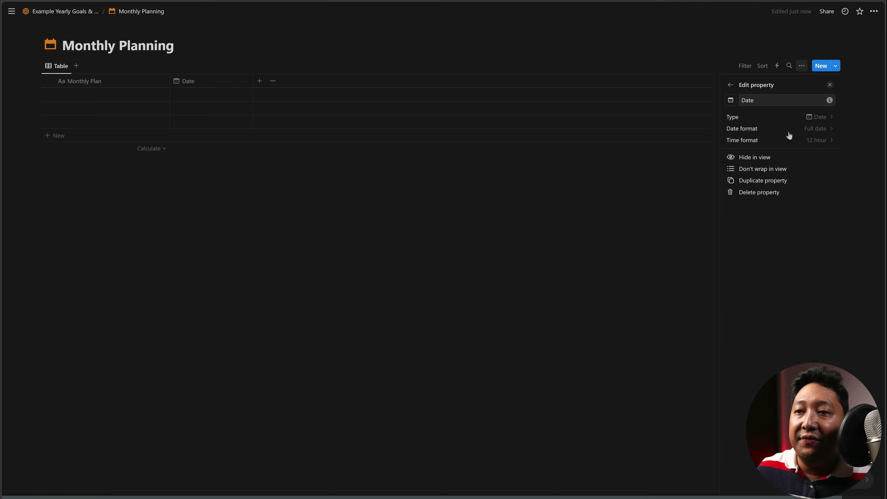
{"action": "key", "text": "Escape"}
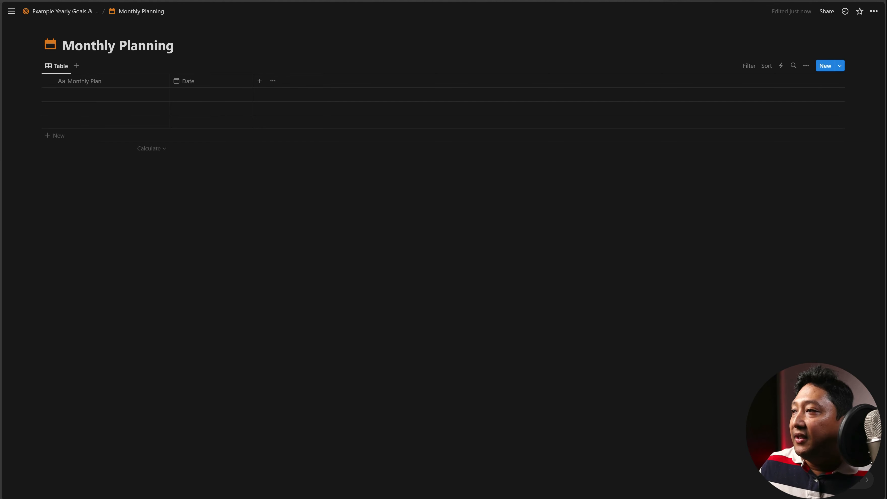
{"action": "key", "text": "ctrl+Tab"}
{"action": "scroll", "coordinate": [300, 227], "scroll_direction": "down", "scroll_amount": 5}
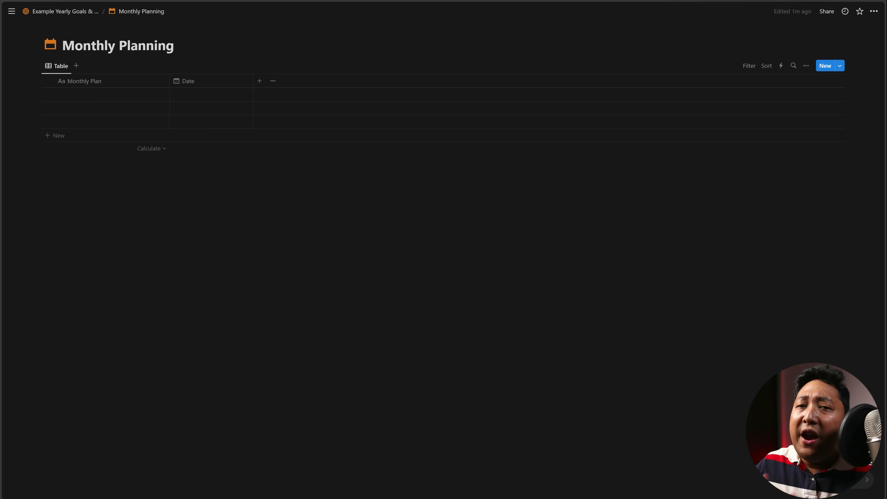
Create a new template for the Monthly Planning database and open it as a full page
{"action": "left_click", "coordinate": [840, 66]}
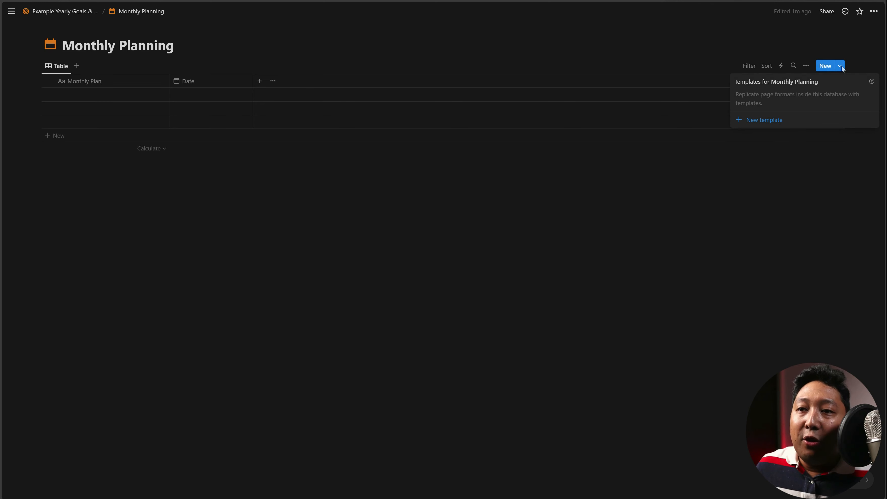
{"action": "left_click", "coordinate": [773, 120]}
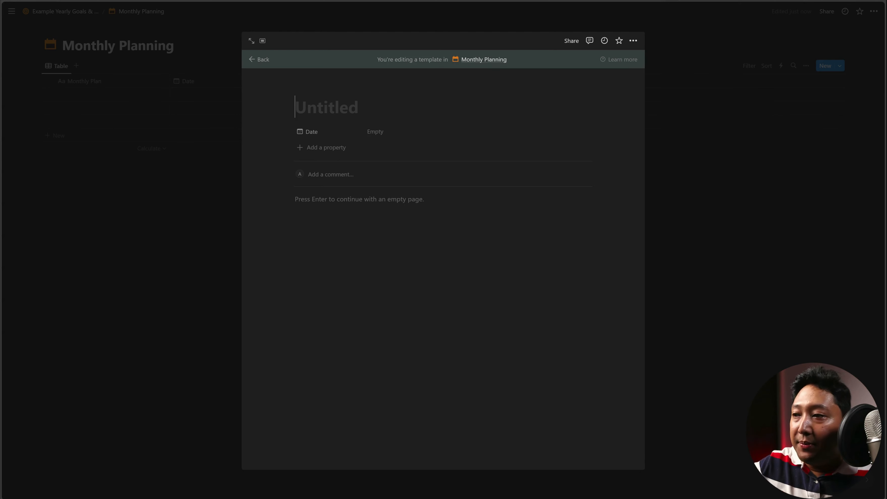
{"action": "left_click", "coordinate": [250, 41]}
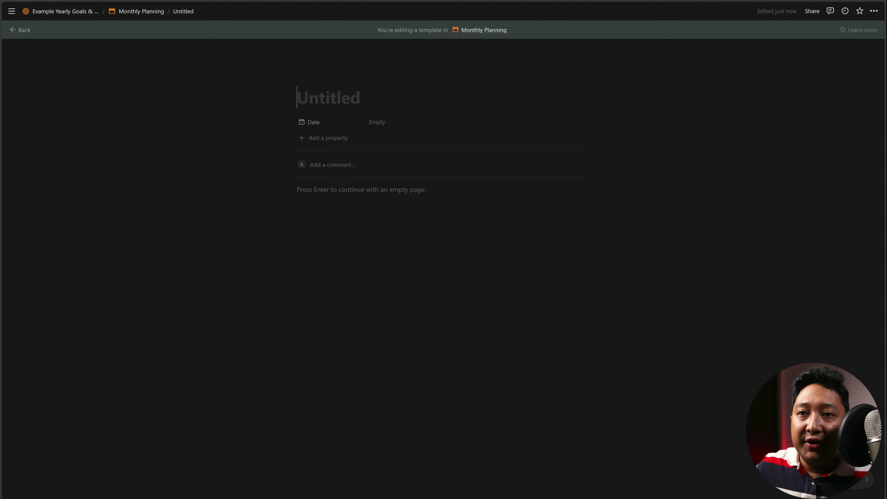
Set the new Monthly Planning template page to full width
{"action": "left_click", "coordinate": [873, 12]}
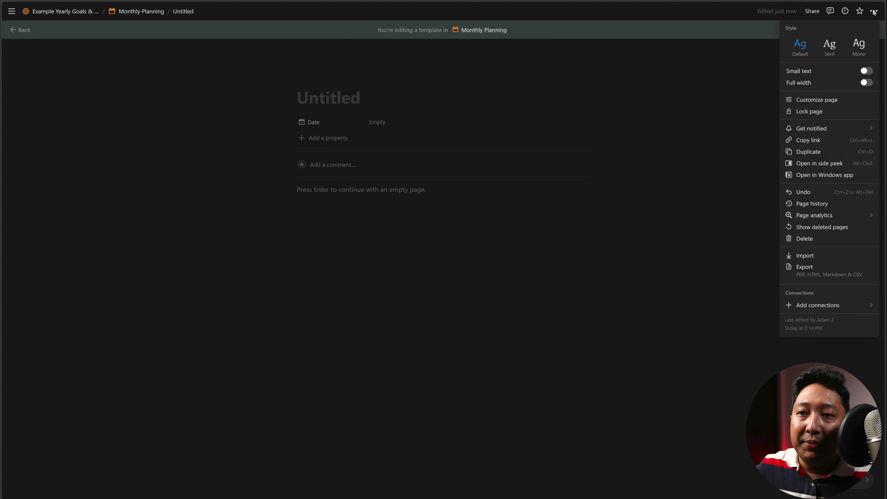
{"action": "left_click", "coordinate": [866, 82]}
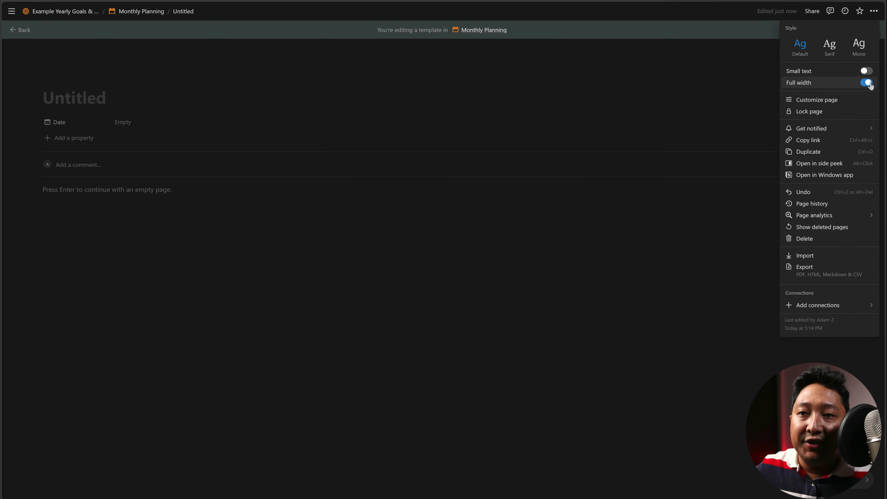
{"action": "left_click", "coordinate": [693, 322]}
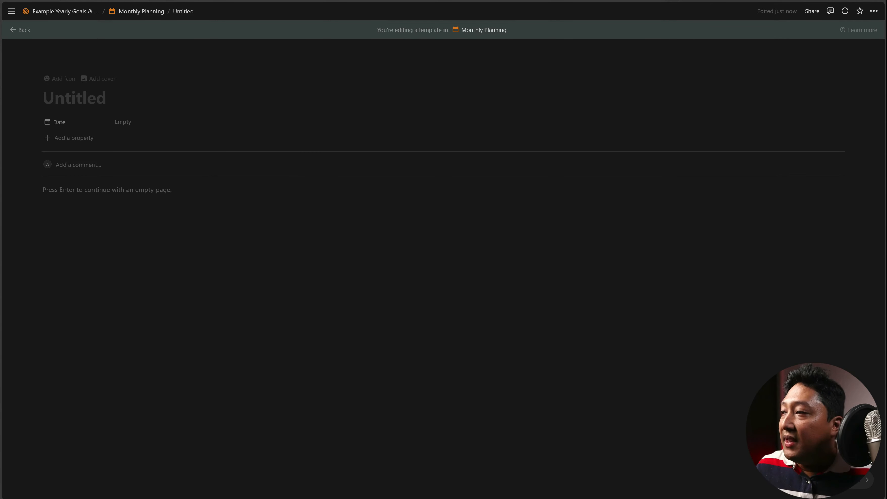
Title the template page Monthly Retrospective & Plan
{"action": "left_click", "coordinate": [74, 98]}
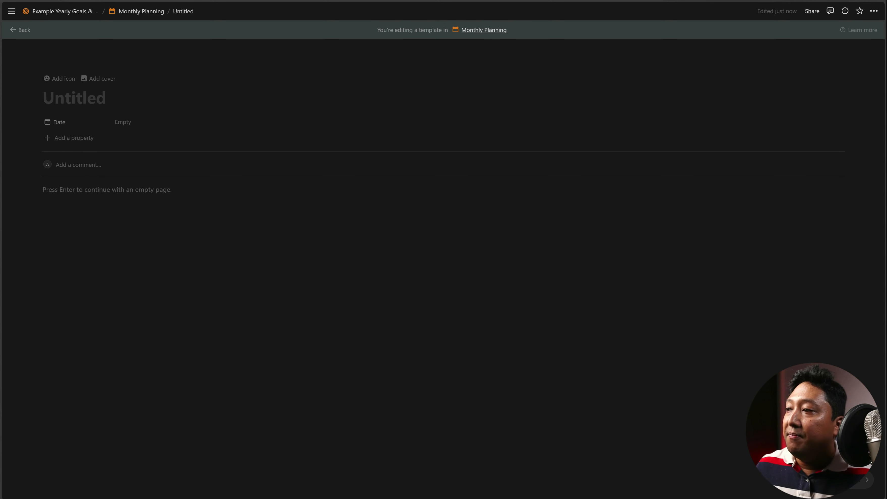
{"action": "type", "text": "Monthly "}
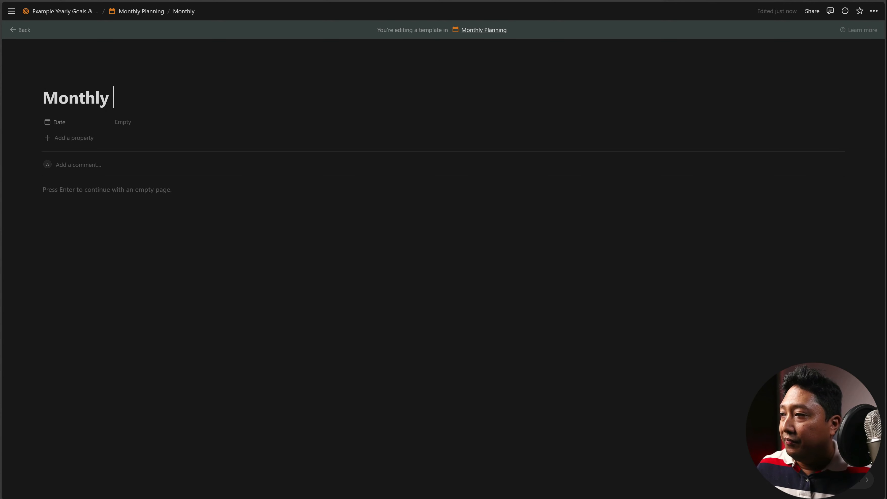
{"action": "type", "text": "Retrospectiv"}
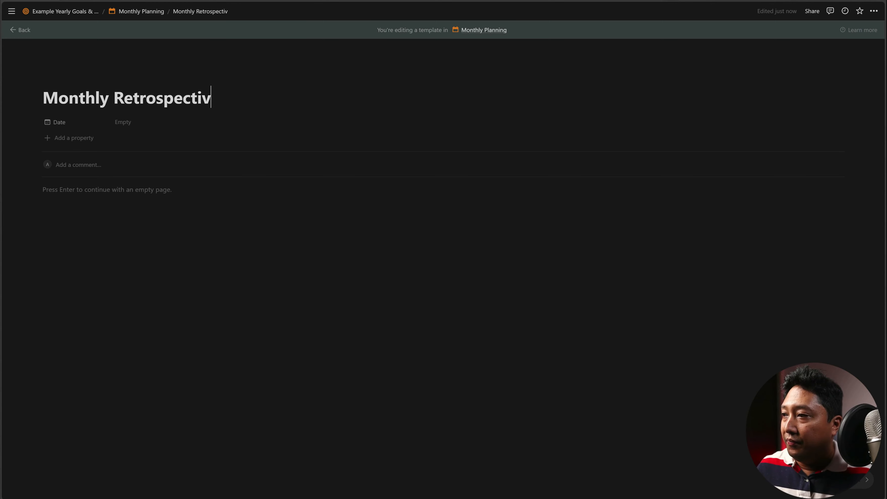
{"action": "type", "text": "e &"}
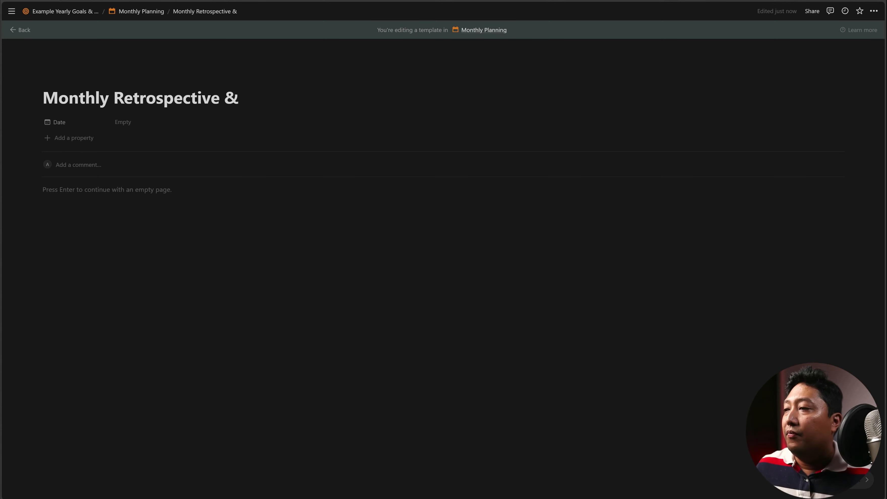
{"action": "type", "text": " Plan"}
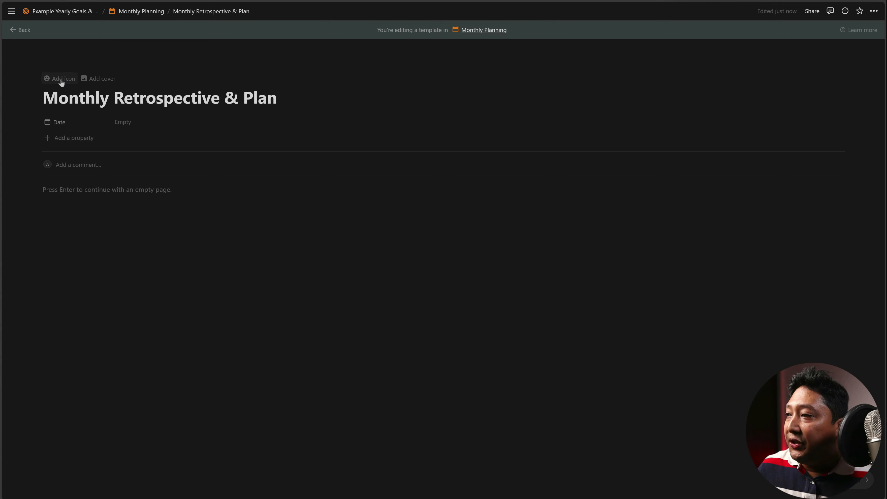
Add a page icon to the template and change it to the orange calendar icon
{"action": "left_click", "coordinate": [60, 81]}
{"action": "left_click", "coordinate": [61, 104]}
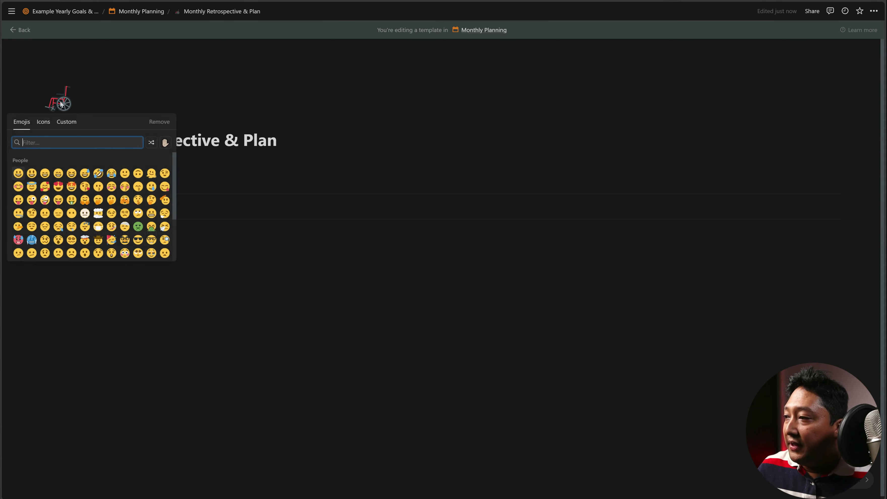
{"action": "left_click", "coordinate": [43, 122]}
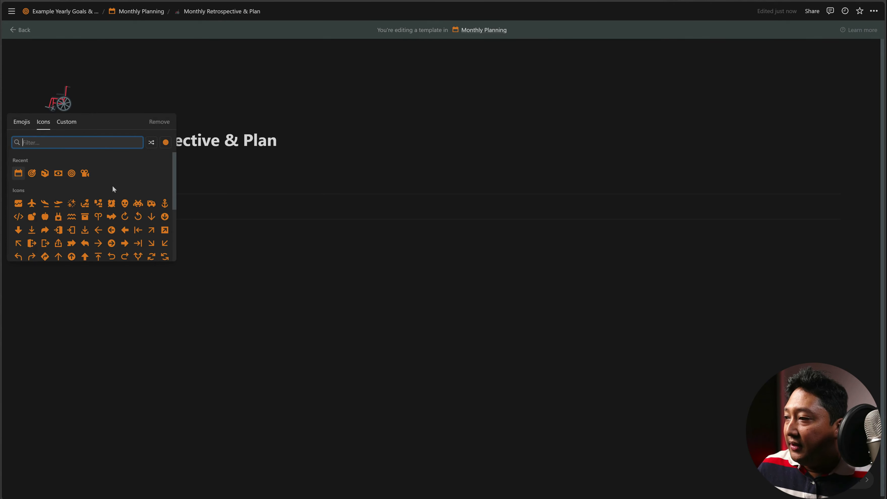
{"action": "left_click", "coordinate": [19, 173]}
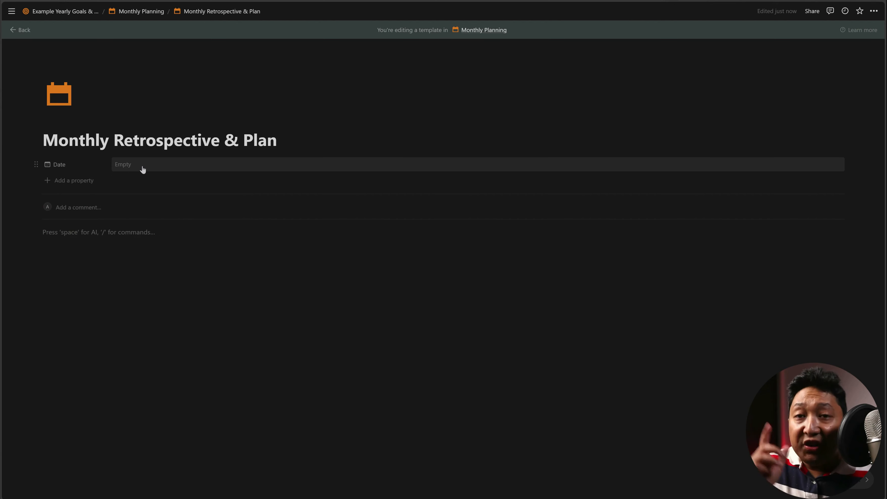
Set the template's Date property to Today, the date when duplicated
{"action": "left_click", "coordinate": [143, 166]}
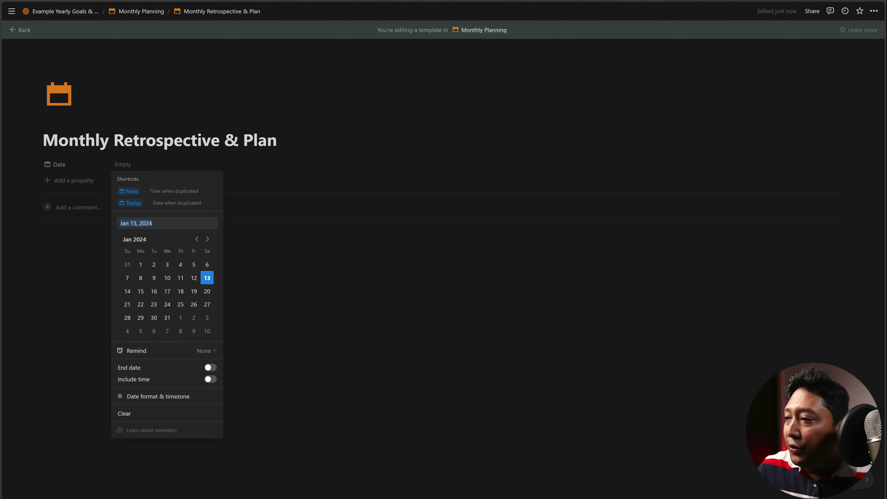
{"action": "left_click", "coordinate": [134, 204]}
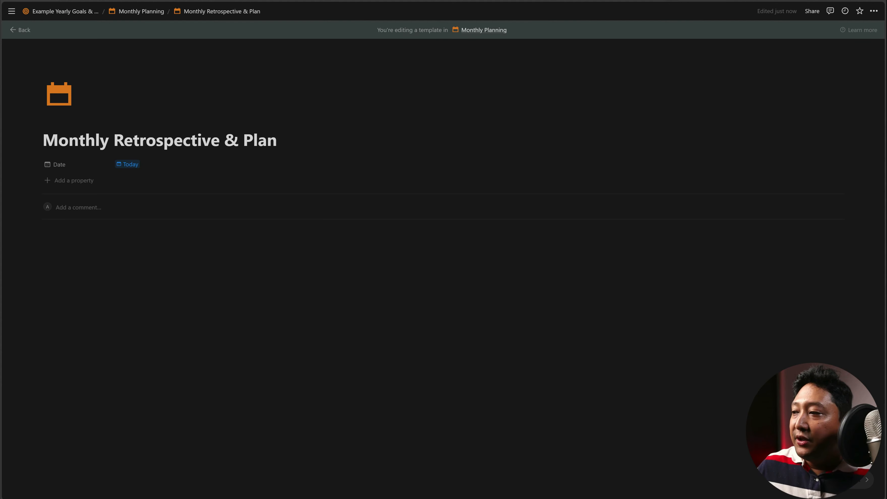
Browse the Date property's calendar forward month by month to July 2024, then close it without picking a date
{"action": "left_click", "coordinate": [145, 167]}
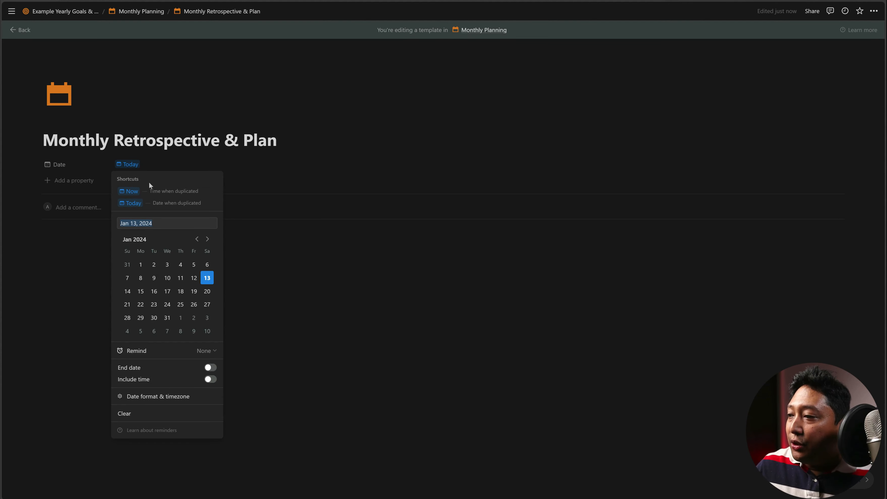
{"action": "left_click", "coordinate": [208, 239]}
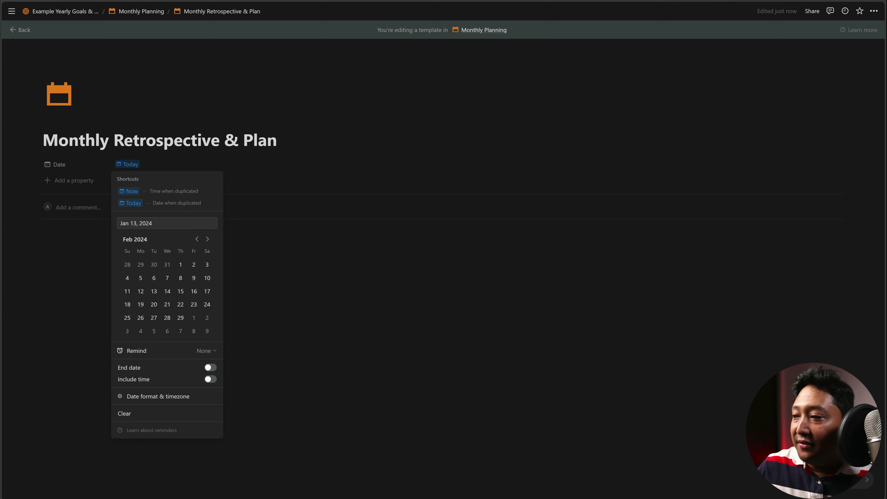
{"action": "left_click", "coordinate": [208, 239]}
{"action": "left_click", "coordinate": [208, 240]}
{"action": "left_click", "coordinate": [208, 239]}
{"action": "left_click", "coordinate": [208, 239]}
{"action": "left_click", "coordinate": [208, 239]}
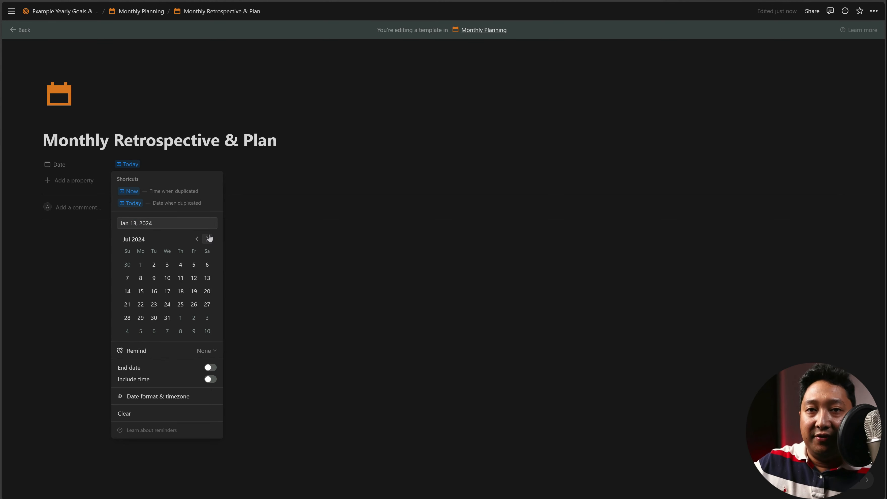
{"action": "key", "text": "Escape"}
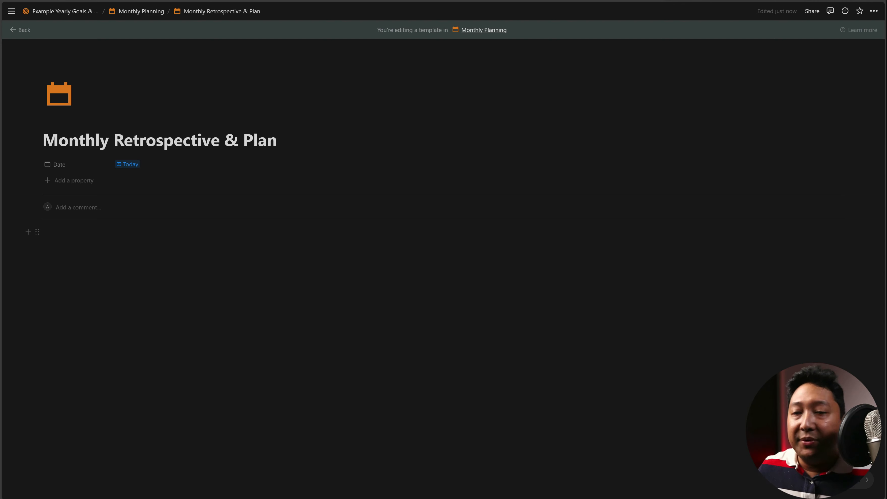
Insert a two-column layout in the body of the template page
{"action": "left_click", "coordinate": [44, 232]}
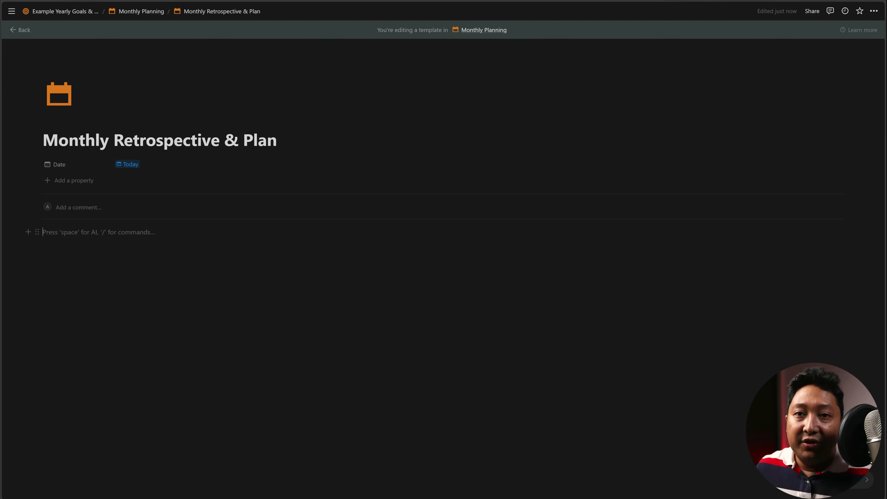
{"action": "type", "text": "/2c"}
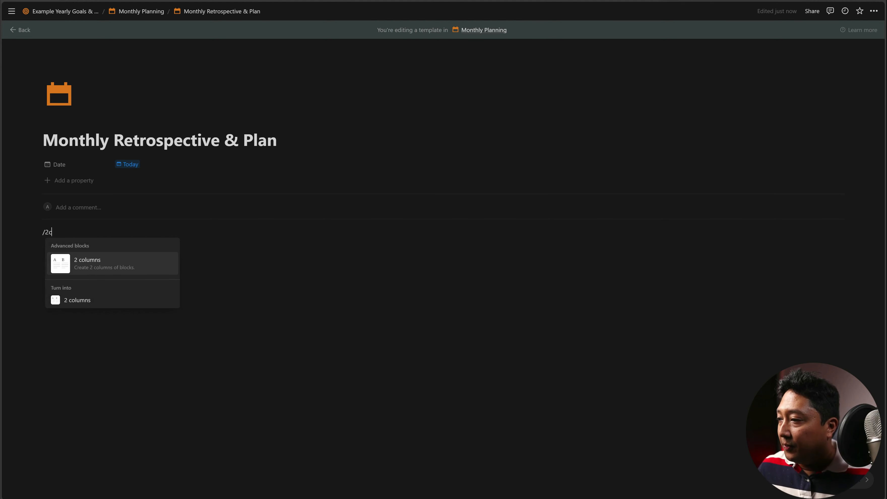
{"action": "key", "text": "Return"}
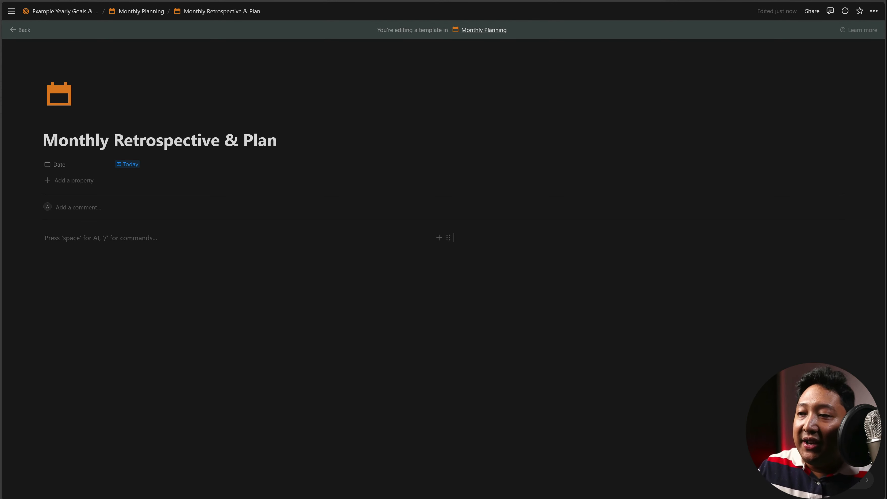
{"action": "left_click", "coordinate": [454, 238]}
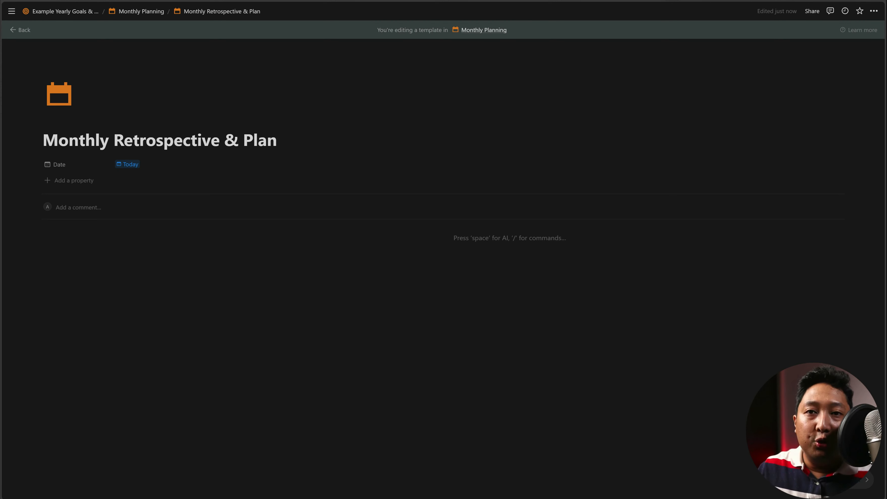
Add a Toggle heading 1 block in the first column, then expand and collapse it
{"action": "left_click", "coordinate": [44, 238]}
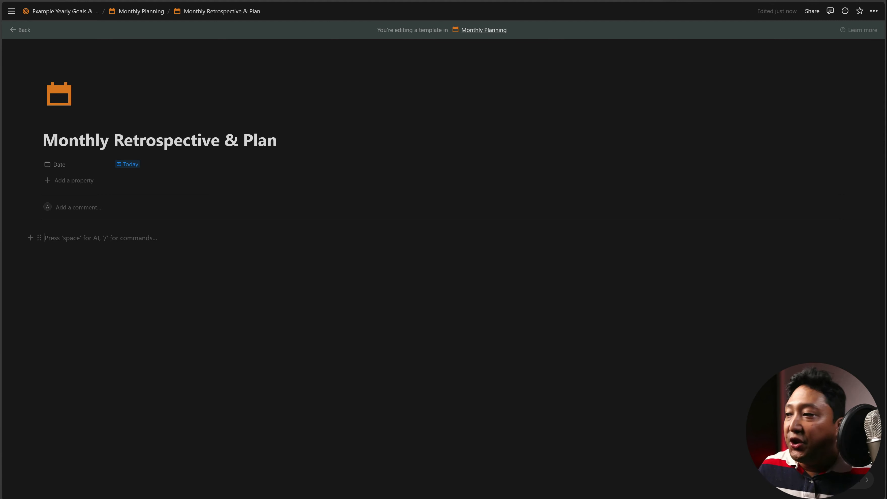
{"action": "type", "text": "/toggle"}
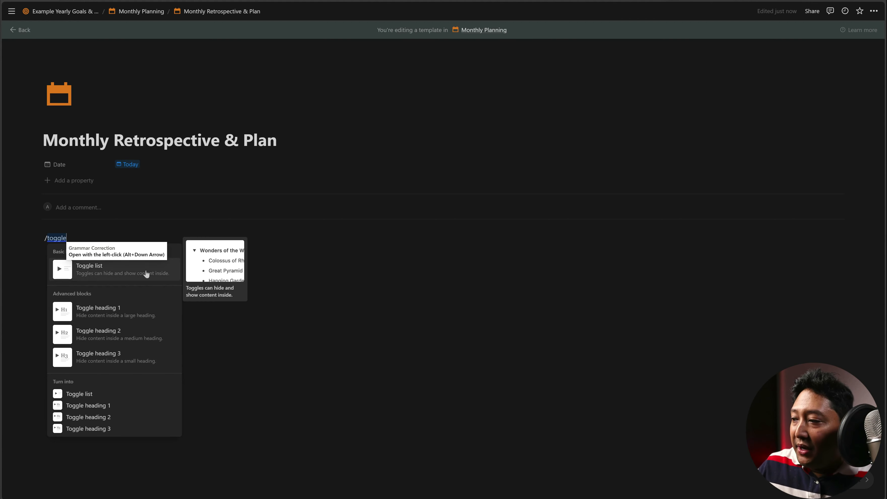
{"action": "left_click", "coordinate": [136, 308]}
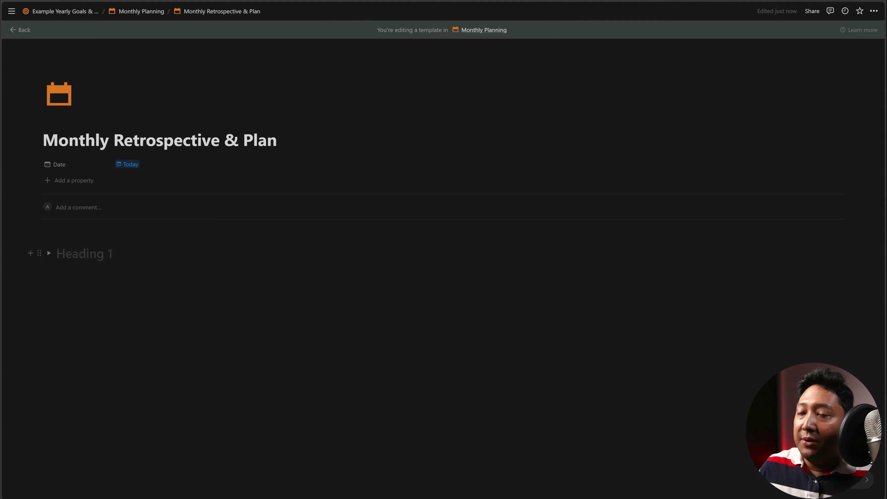
{"action": "left_click", "coordinate": [49, 252]}
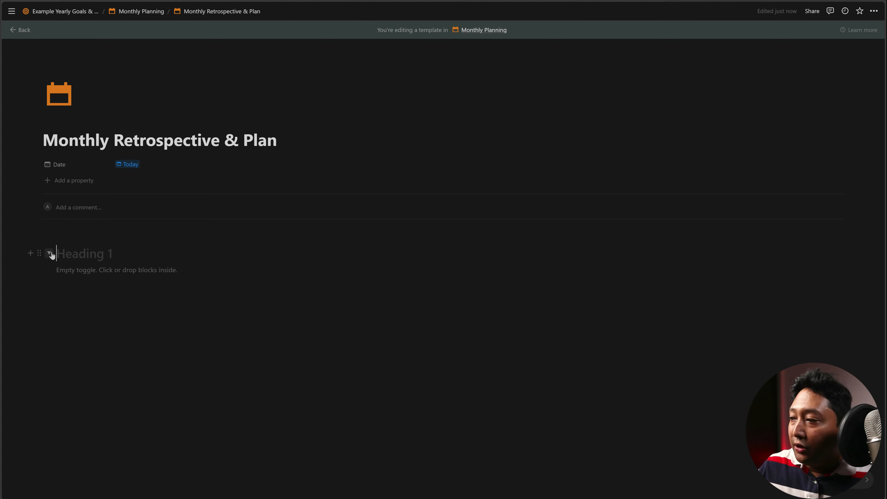
{"action": "left_click", "coordinate": [49, 253]}
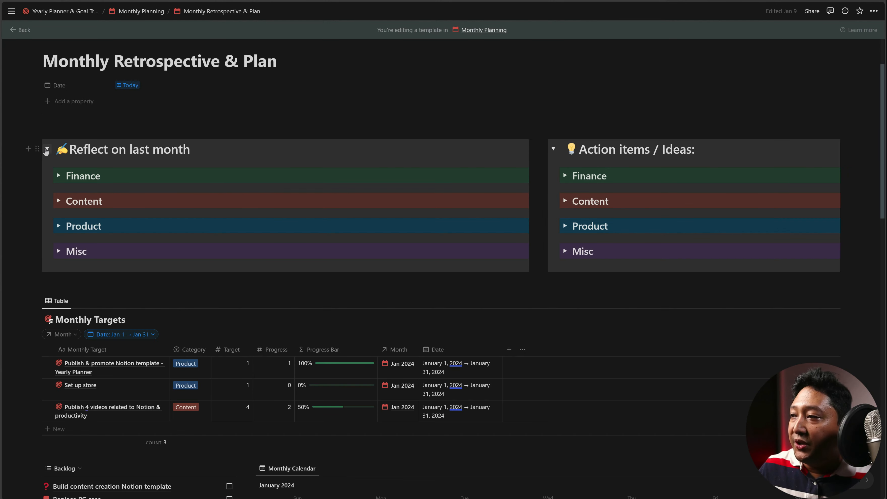
Examine the finished Yearly Planner's monthly template, collapsing and expanding its Reflect on last month and Action items / Ideas toggles
{"action": "left_click", "coordinate": [46, 149]}
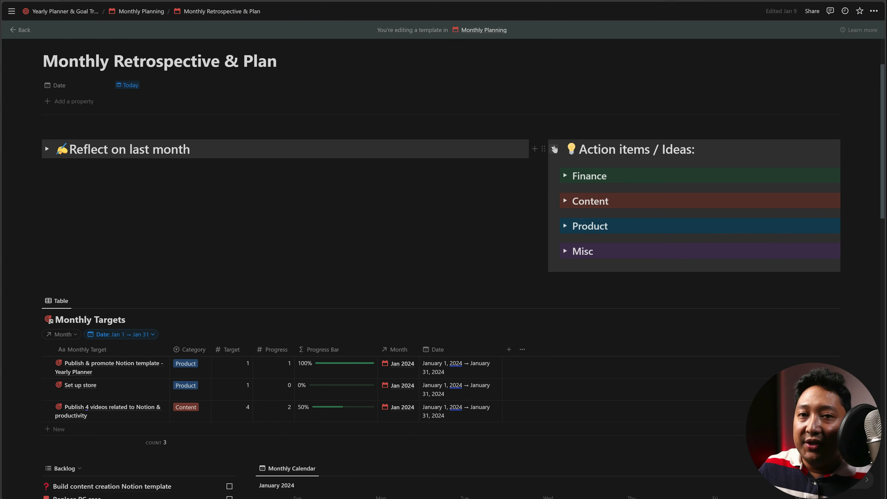
{"action": "left_click", "coordinate": [555, 149]}
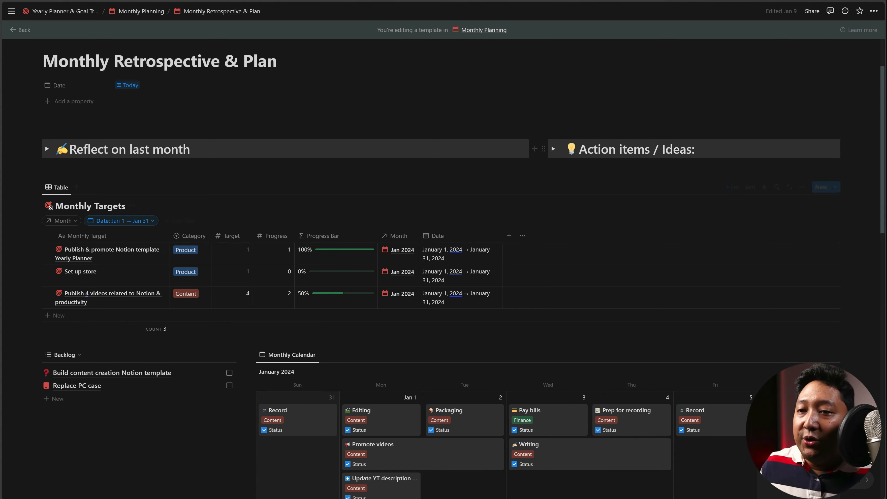
{"action": "scroll", "coordinate": [627, 233], "scroll_direction": "down", "scroll_amount": 15}
{"action": "scroll", "coordinate": [628, 237], "scroll_direction": "up", "scroll_amount": 15}
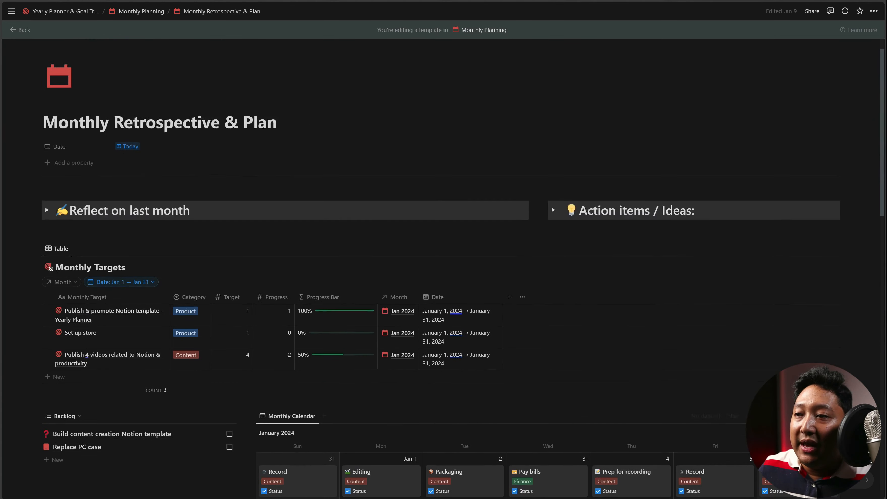
{"action": "left_click", "coordinate": [46, 228]}
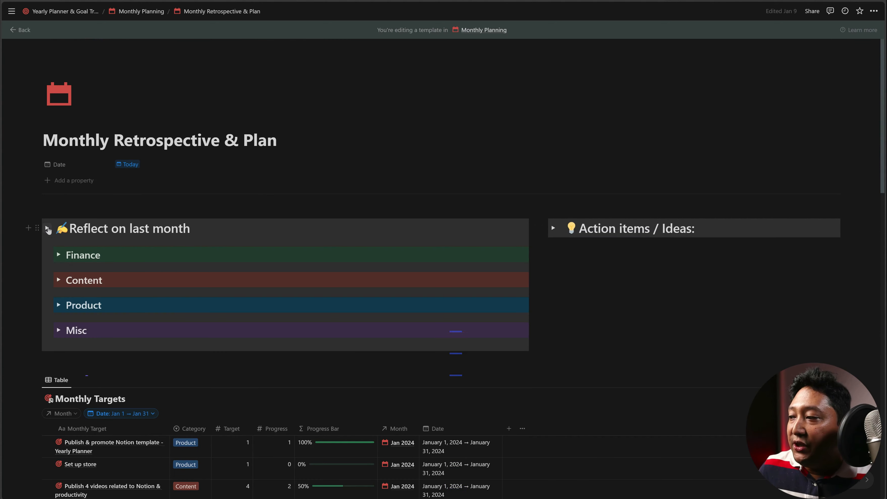
{"action": "left_click", "coordinate": [553, 228]}
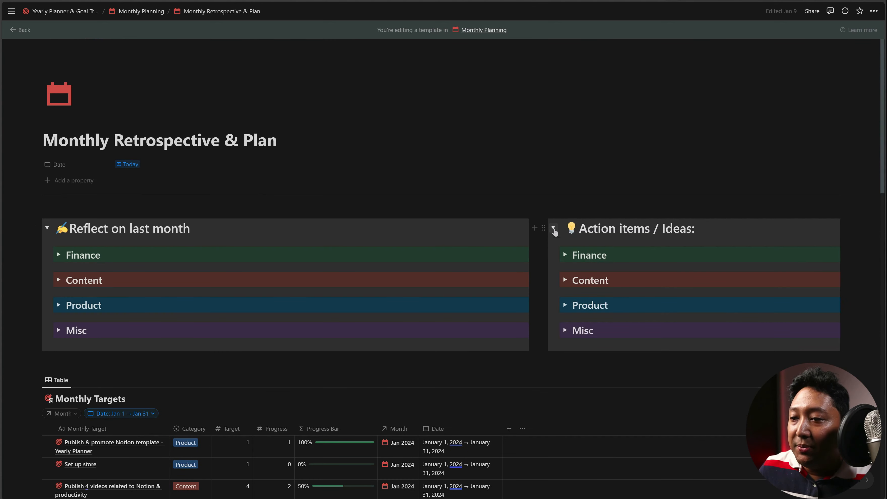
{"action": "left_click", "coordinate": [564, 254]}
{"action": "left_click", "coordinate": [58, 255]}
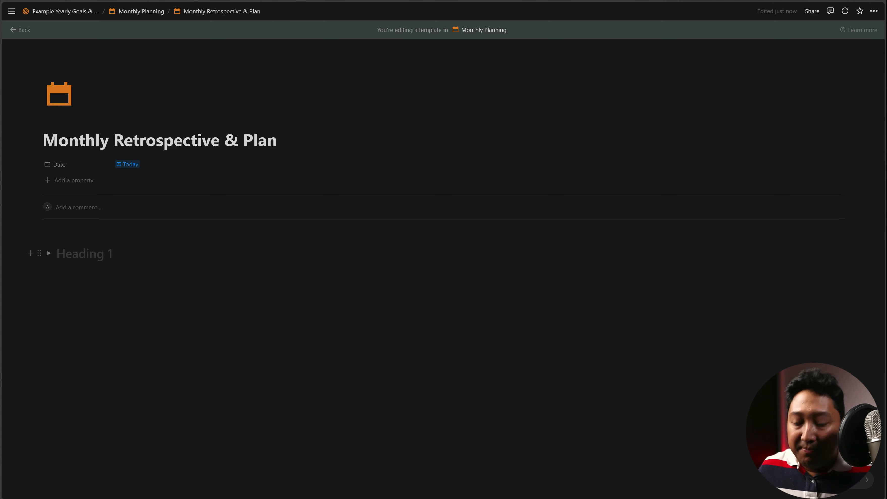
Enter Reflect on last month as the toggle heading's text and return to the start of the line
{"action": "type", "text": "Reflect o"}
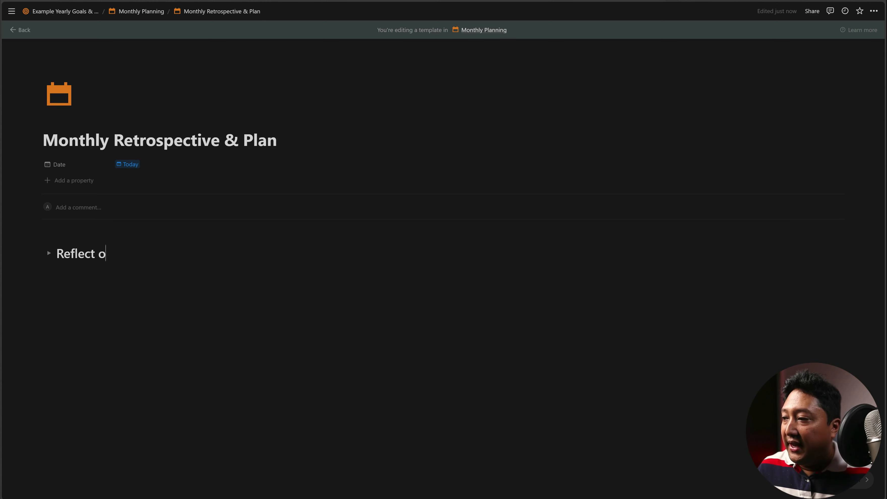
{"action": "type", "text": "n last month"}
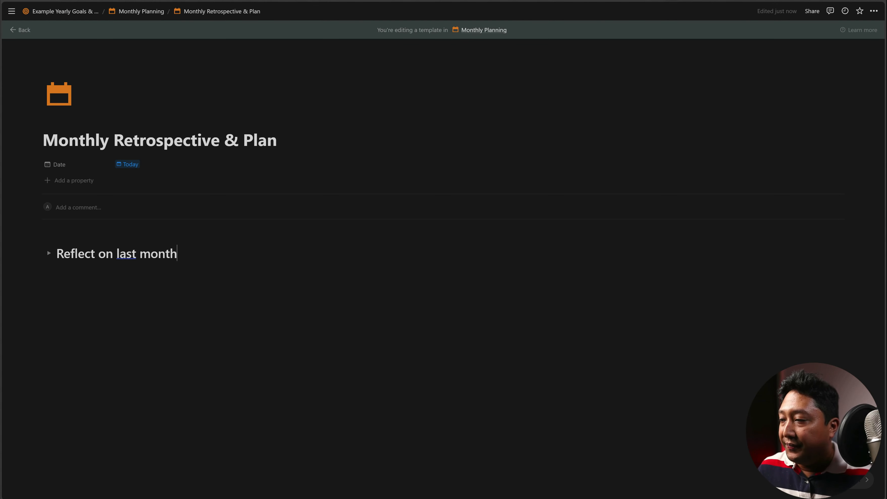
{"action": "key", "text": "Home"}
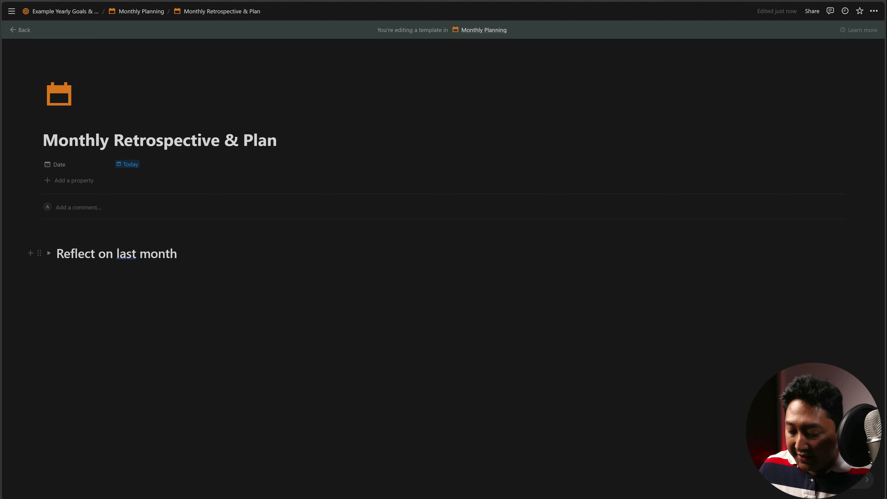
Insert a writing hand emoji at the start of the Reflect on last month heading
{"action": "key", "text": "super+period"}
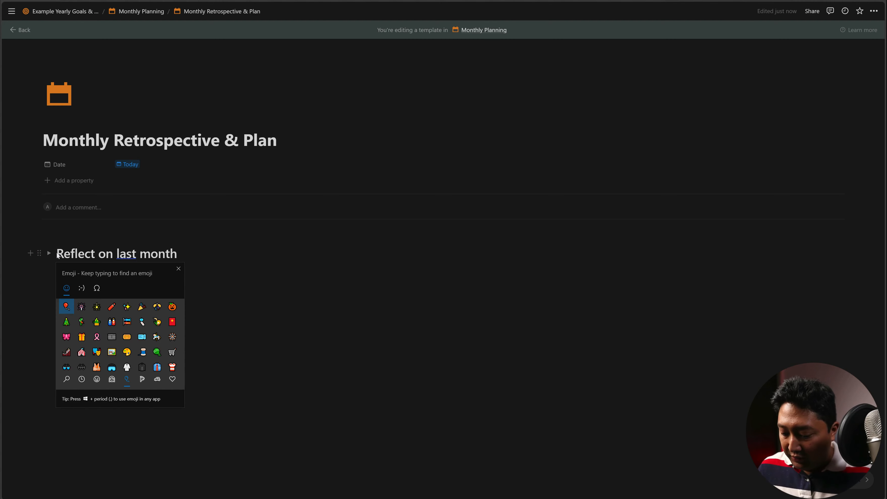
{"action": "type", "text": "writin"}
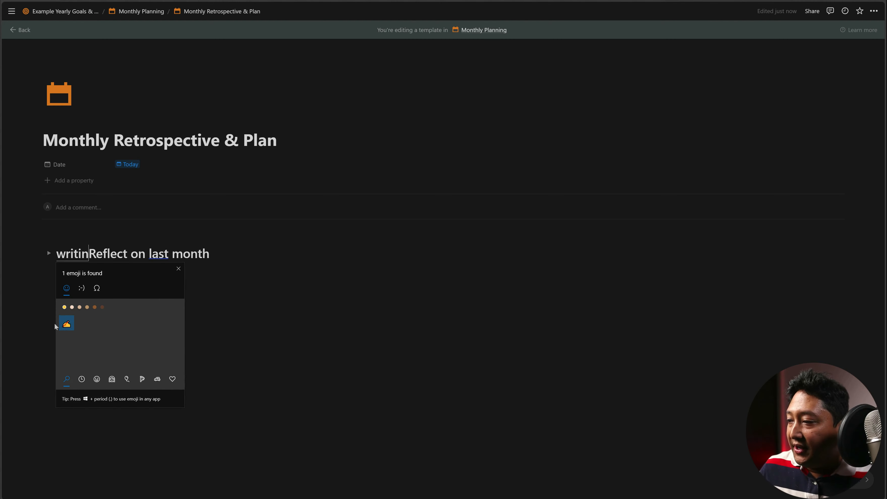
{"action": "key", "text": "Return"}
{"action": "key", "text": "Escape"}
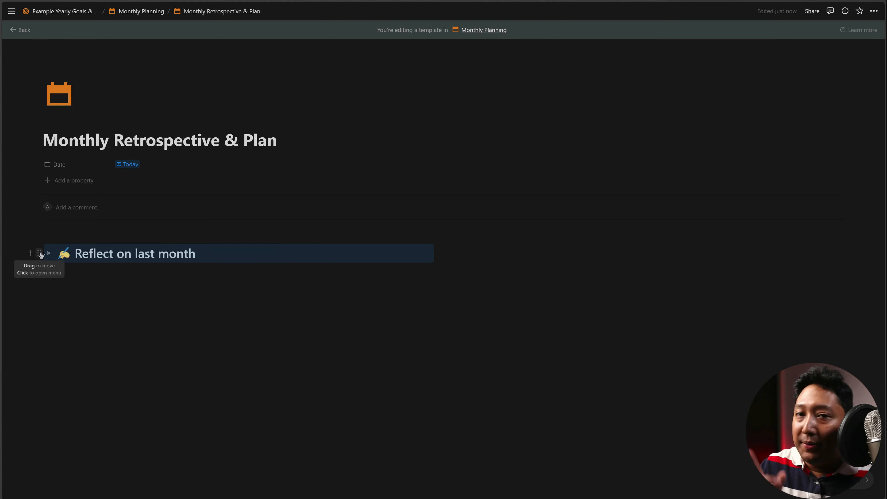
Give the Reflect on last month toggle heading a gray background
{"action": "left_click", "coordinate": [40, 253]}
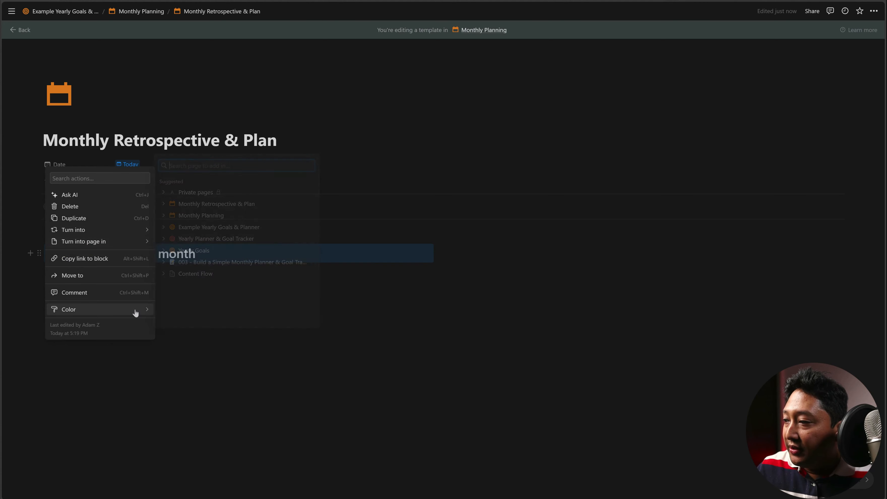
{"action": "mouse_move", "coordinate": [139, 311]}
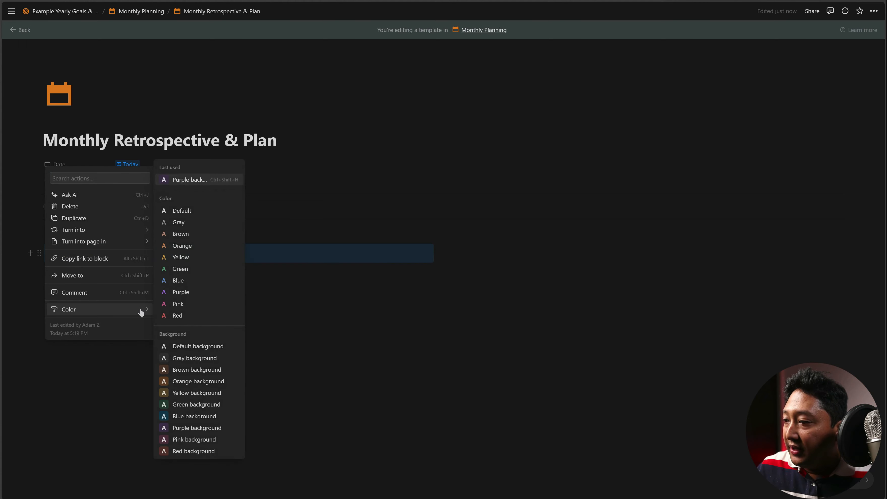
{"action": "left_click", "coordinate": [206, 362]}
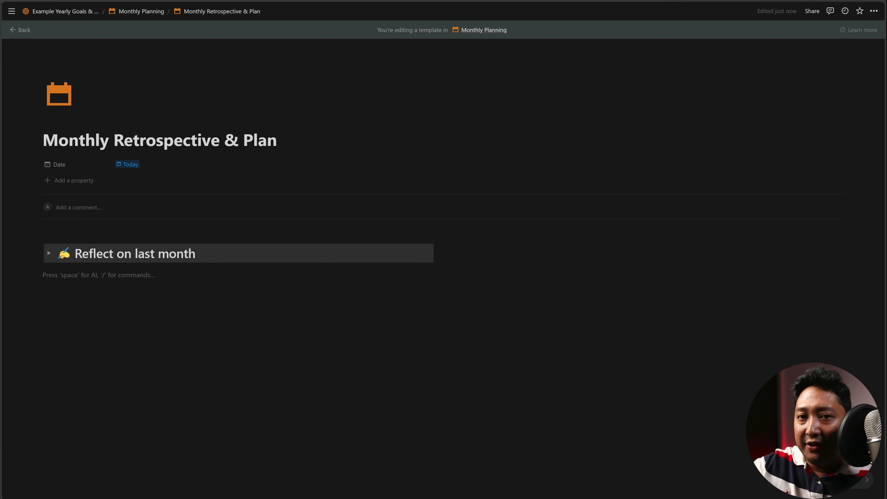
Expand the Reflect on last month toggle and add a Toggle heading 2 block named Finance inside it
{"action": "left_click", "coordinate": [50, 253]}
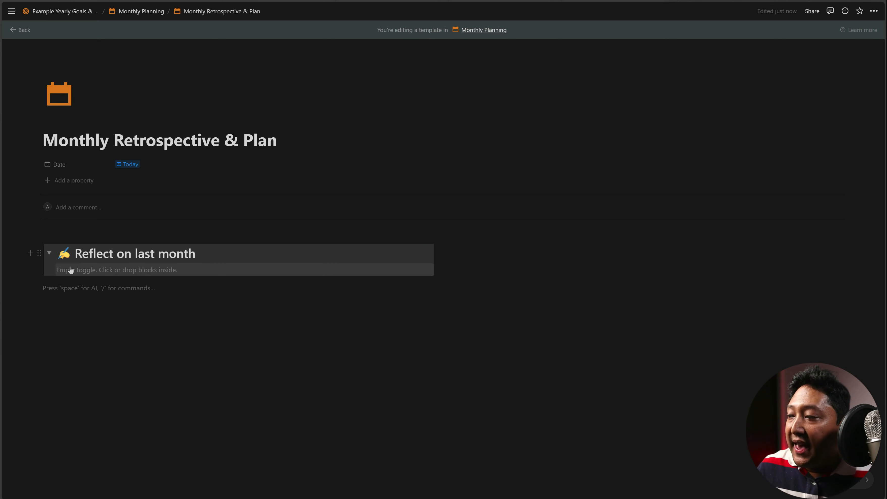
{"action": "left_click", "coordinate": [71, 270]}
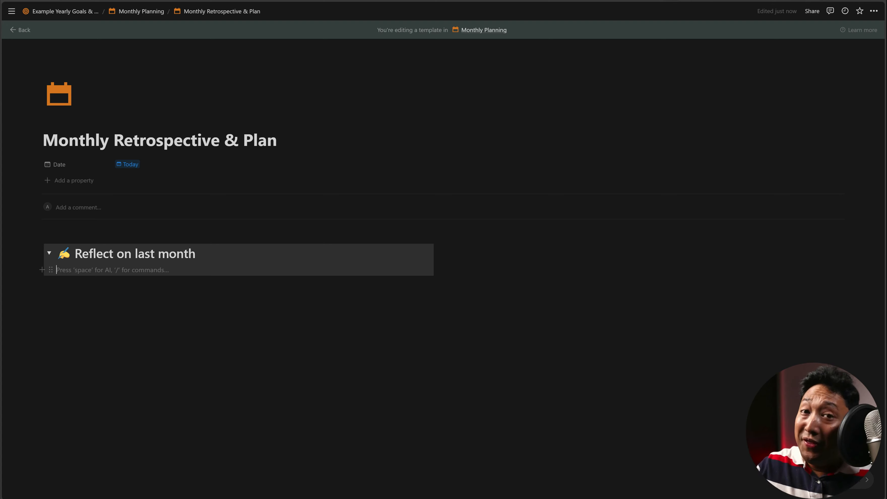
{"action": "type", "text": "/"}
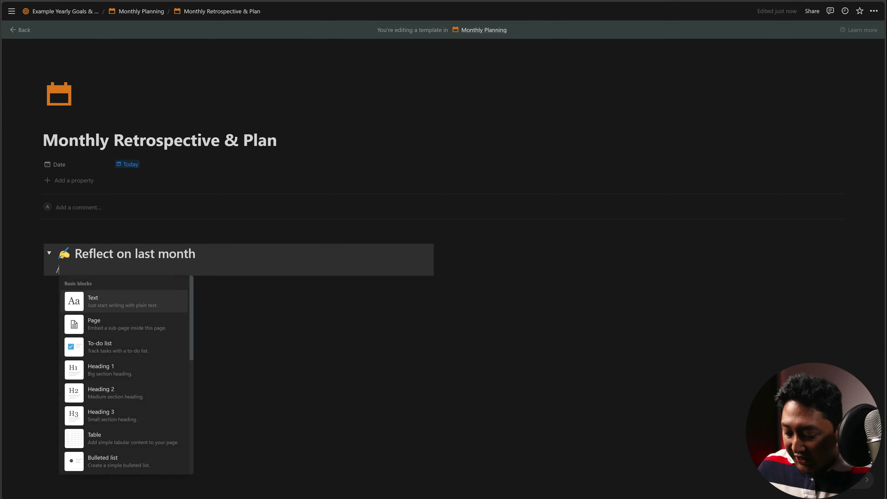
{"action": "type", "text": "tog"}
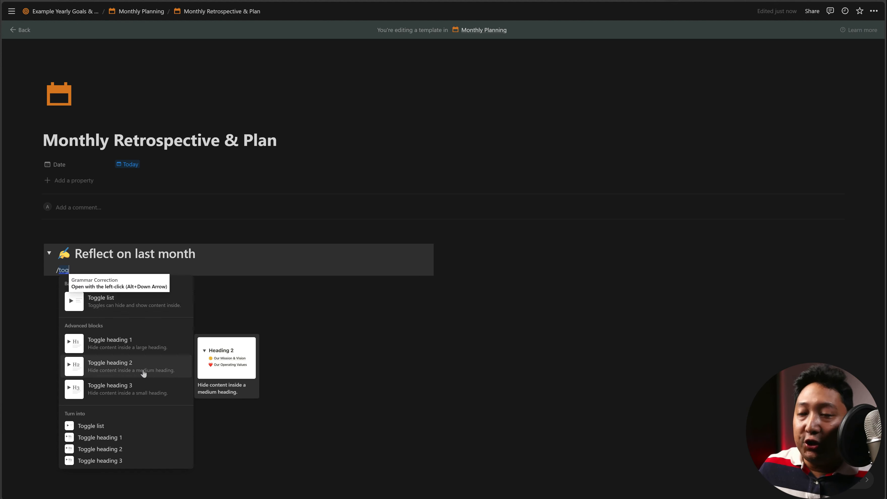
{"action": "left_click", "coordinate": [144, 375]}
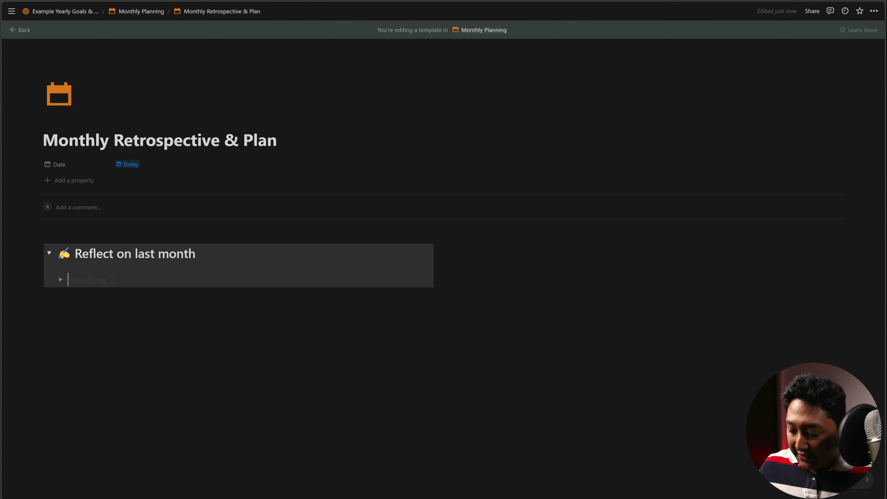
{"action": "type", "text": "Finan"}
{"action": "type", "text": "ce"}
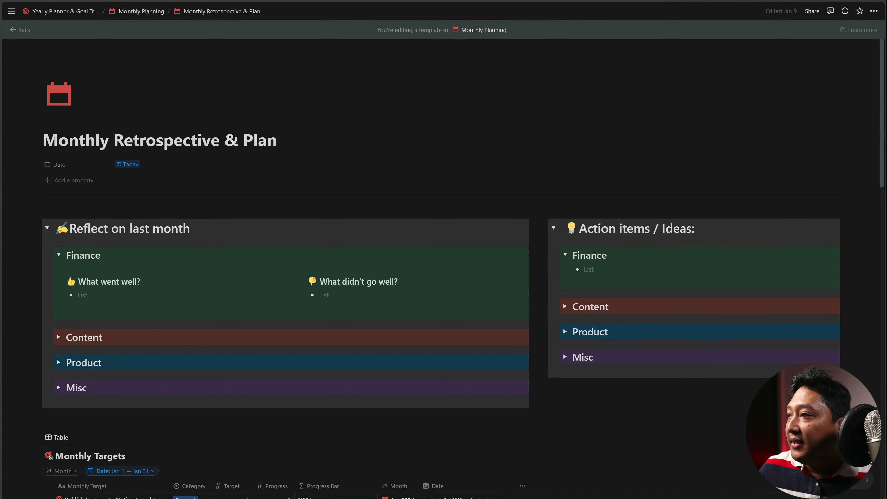
Return from the finished planner's template to the example template and give the Finance toggle heading a green background
{"action": "left_click", "coordinate": [65, 11]}
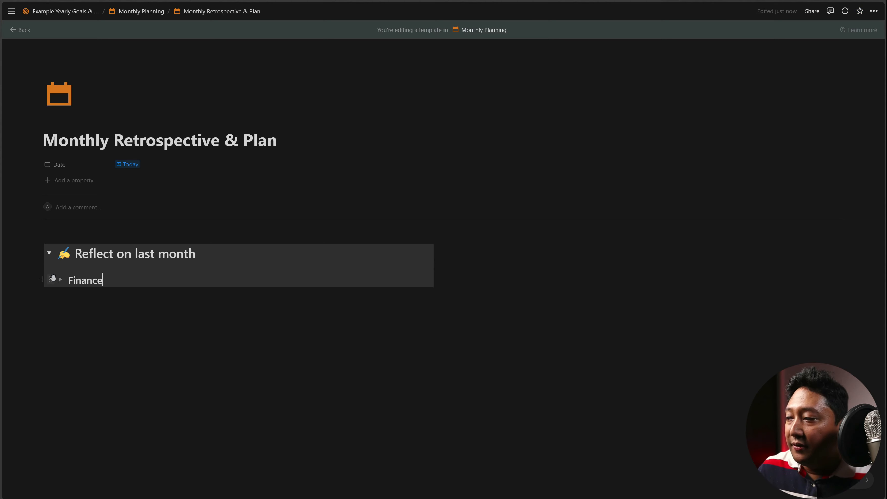
{"action": "left_click", "coordinate": [51, 279]}
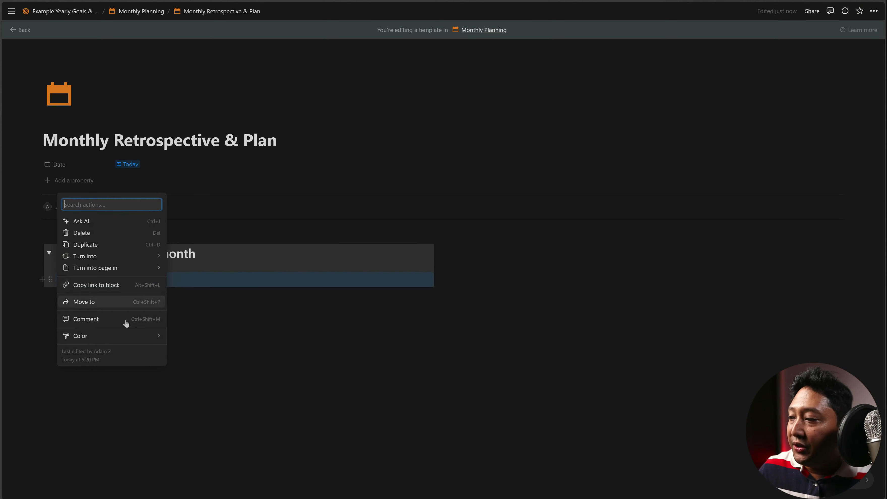
{"action": "mouse_move", "coordinate": [139, 337]}
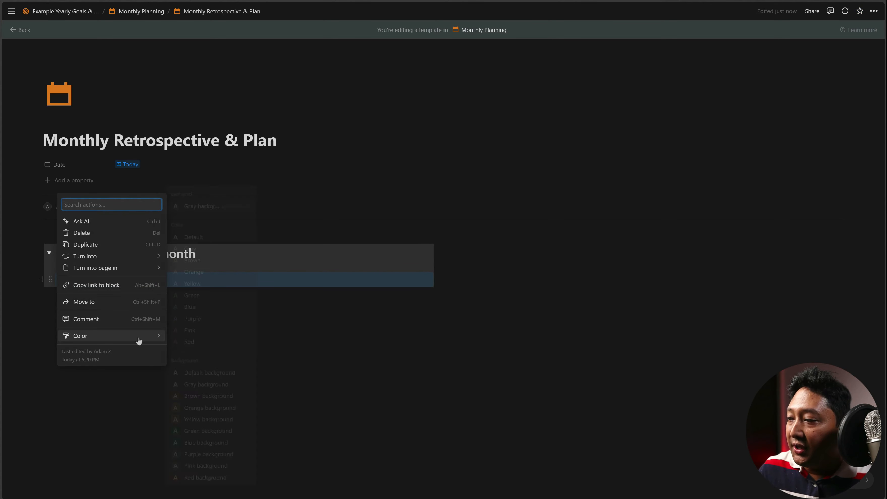
{"action": "left_click", "coordinate": [206, 431]}
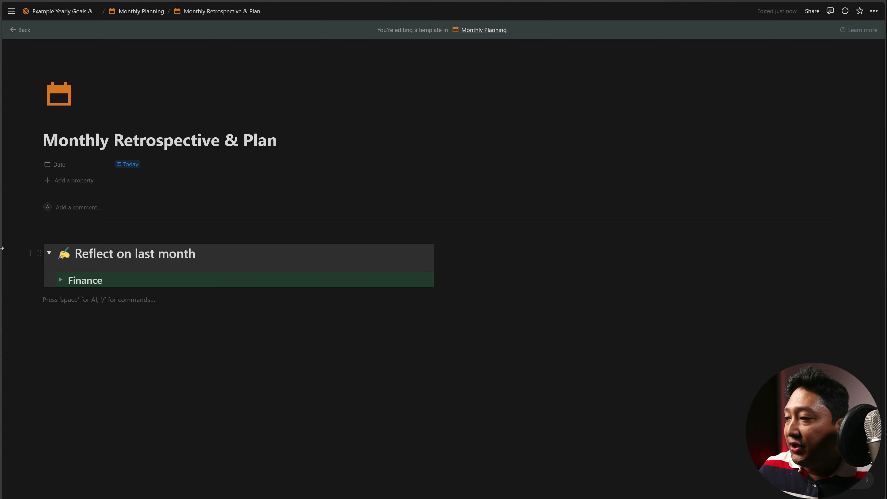
Duplicate the whole Reflect on last month toggle and move the copy to the head of the second column
{"action": "left_click", "coordinate": [39, 253]}
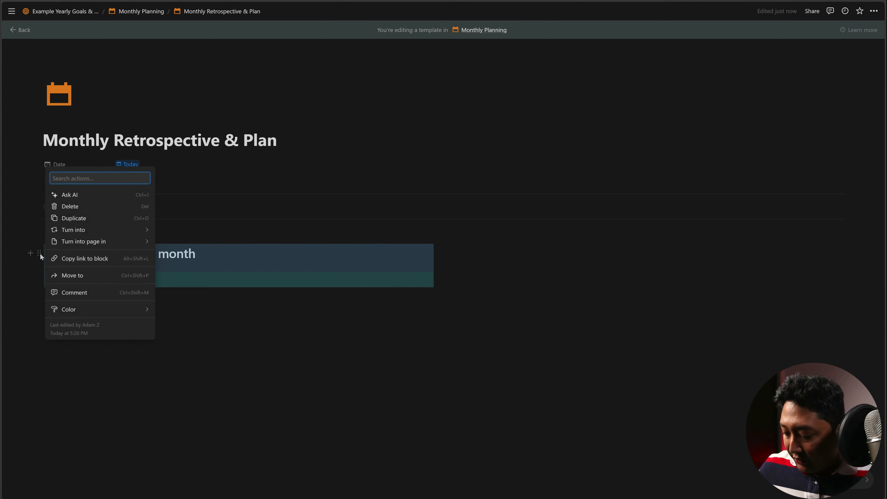
{"action": "key", "text": "ctrl+d"}
{"action": "left_click_drag", "start_coordinate": [40, 312], "coordinate": [514, 250]}
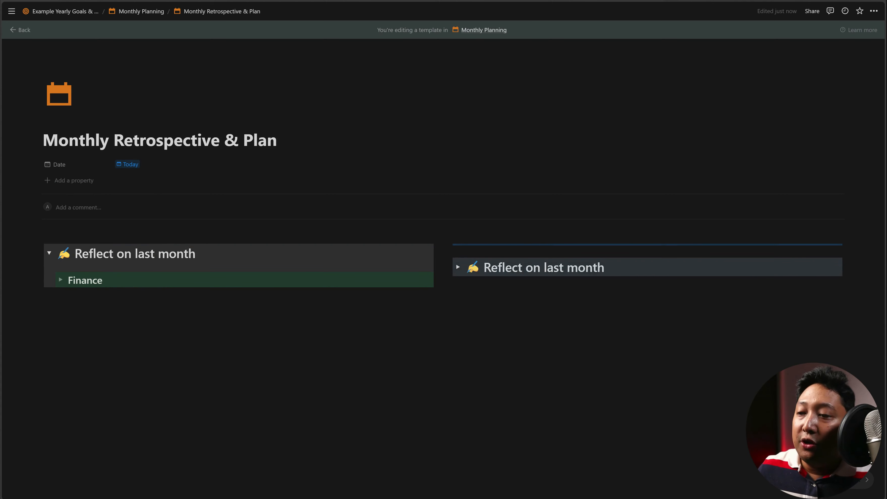
{"action": "left_click_drag", "start_coordinate": [448, 266], "coordinate": [604, 253]}
Replace the second column's heading text with Action items / Ideas, keeping its emoji
{"action": "left_click", "coordinate": [484, 253]}
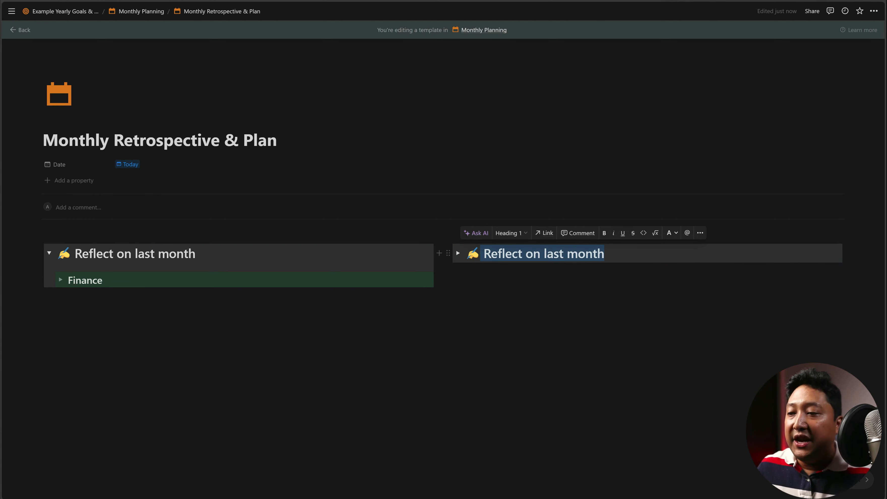
{"action": "type", "text": "Actio"}
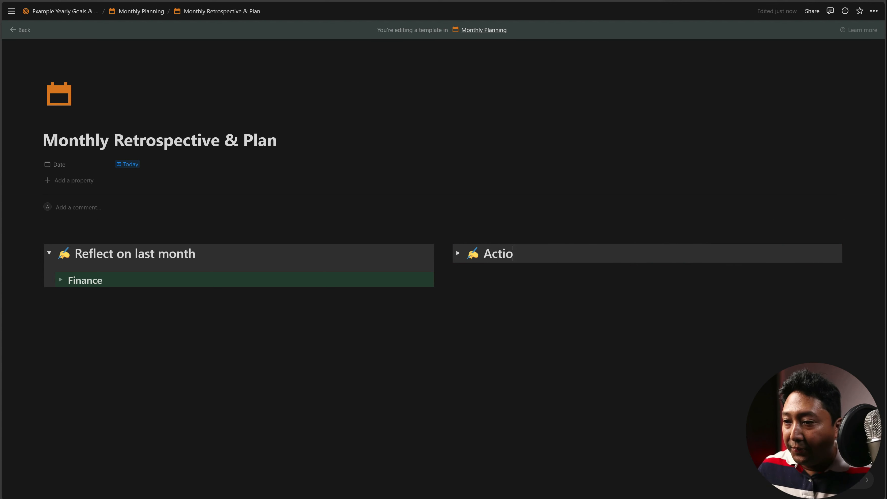
{"action": "type", "text": "n items /"}
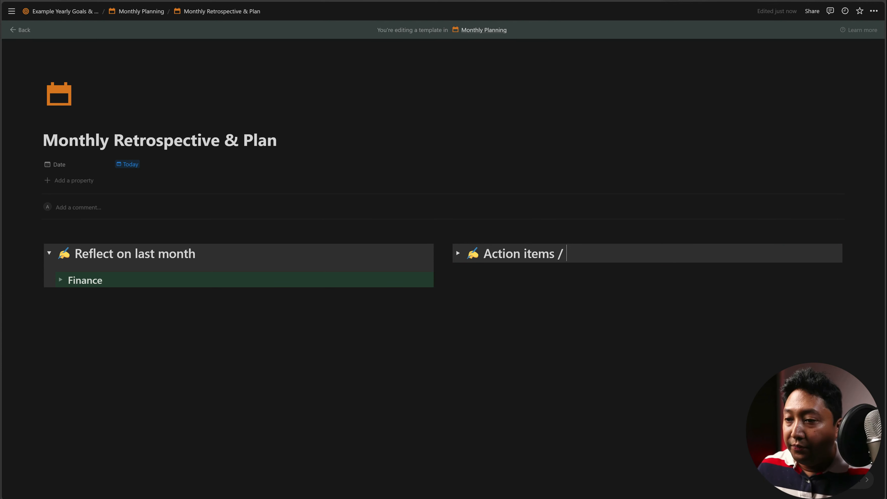
{"action": "type", "text": " Ideas"}
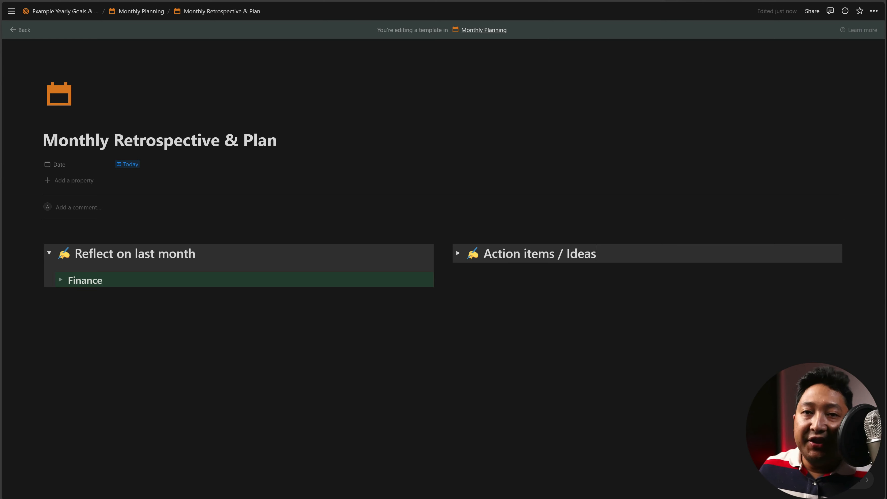
Replace the emoji of the Action items / Ideas heading with a light bulb
{"action": "left_click_drag", "start_coordinate": [466, 253], "coordinate": [480, 253]}
{"action": "key", "text": "super+period"}
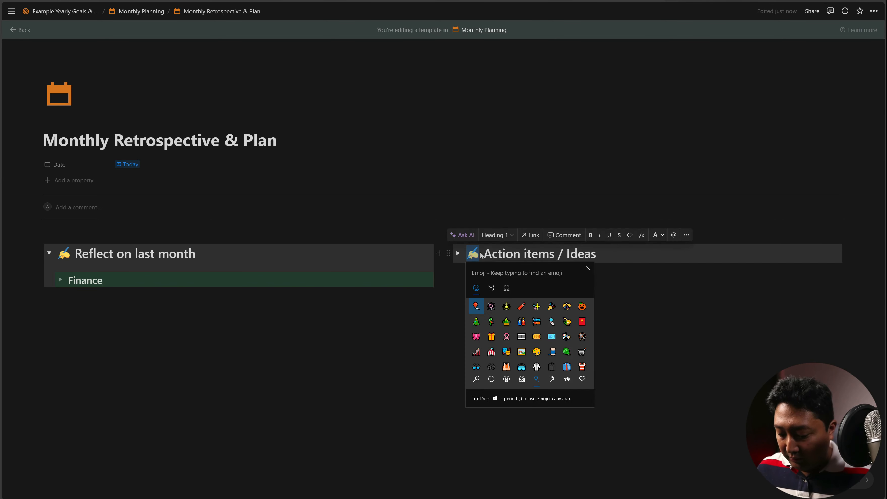
{"action": "type", "text": "light"}
{"action": "key", "text": "Right"}
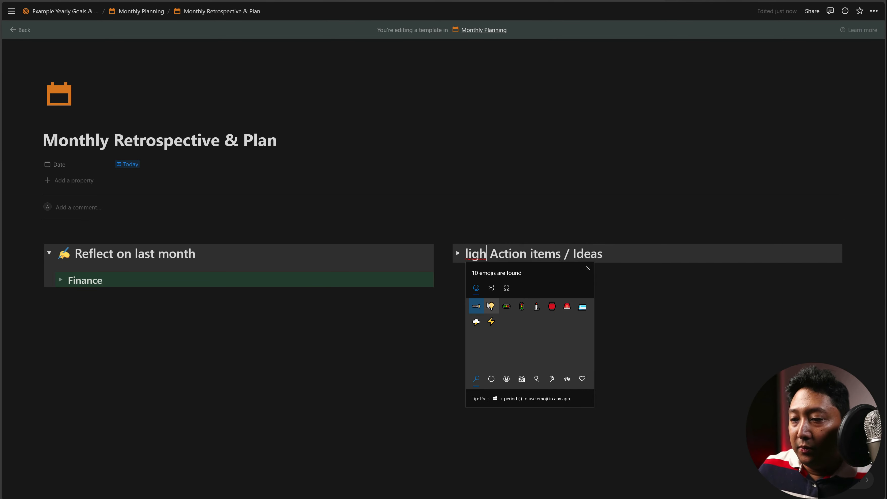
{"action": "key", "text": "Return"}
{"action": "left_click", "coordinate": [731, 373]}
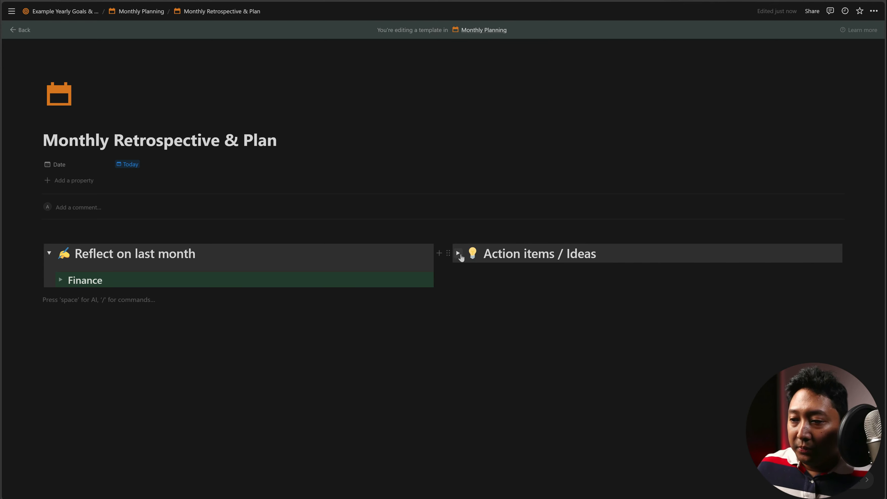
Add a bulleted list inside the Finance toggle under Action items / Ideas, then collapse the Action items / Ideas toggle
{"action": "left_click", "coordinate": [457, 254]}
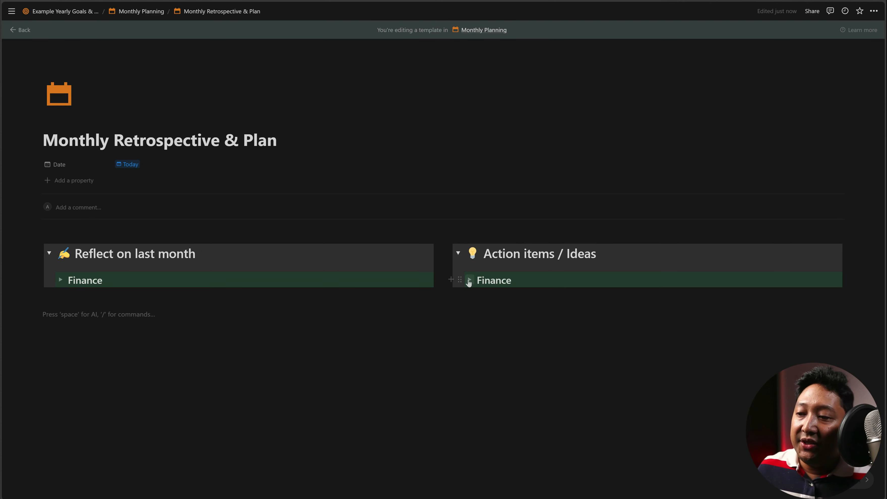
{"action": "left_click", "coordinate": [469, 280]}
{"action": "left_click", "coordinate": [469, 280]}
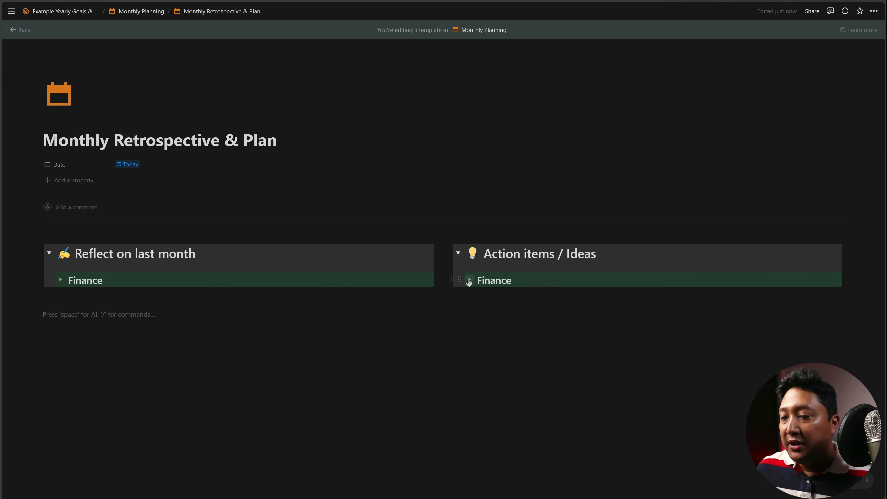
{"action": "left_click", "coordinate": [469, 280]}
{"action": "left_click", "coordinate": [495, 294]}
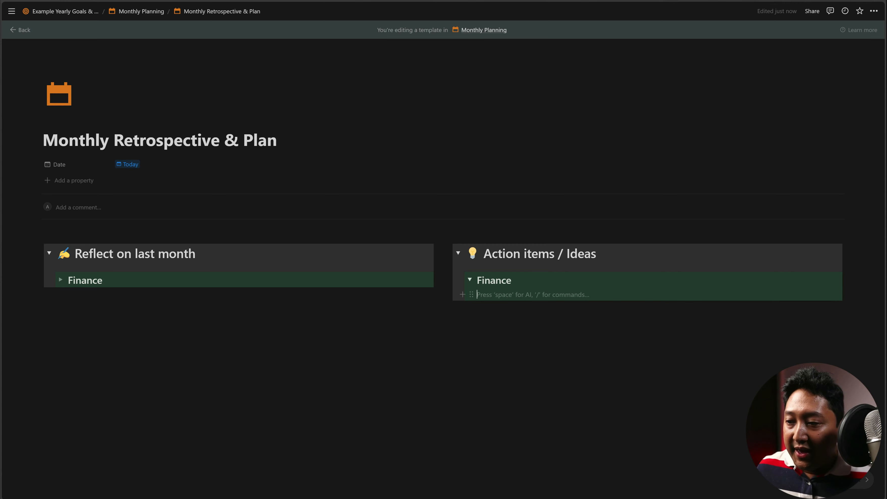
{"action": "type", "text": "/bu"}
{"action": "key", "text": "Return"}
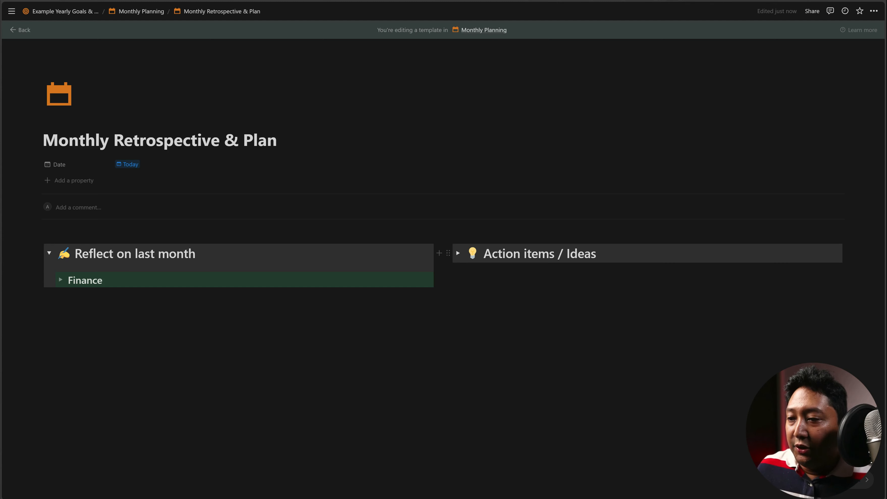
{"action": "left_click", "coordinate": [458, 253]}
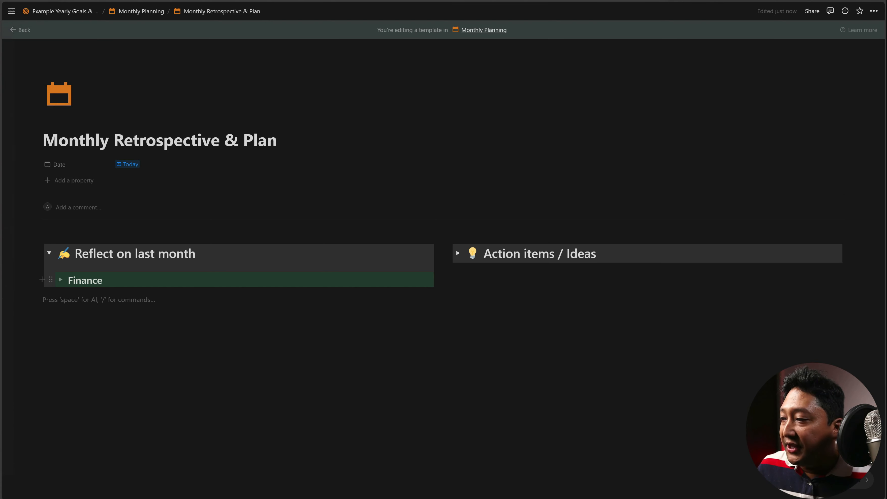
Insert a two-column layout inside the Finance toggle under Reflect on last month, with a Heading 3 block in its first column
{"action": "left_click", "coordinate": [63, 282]}
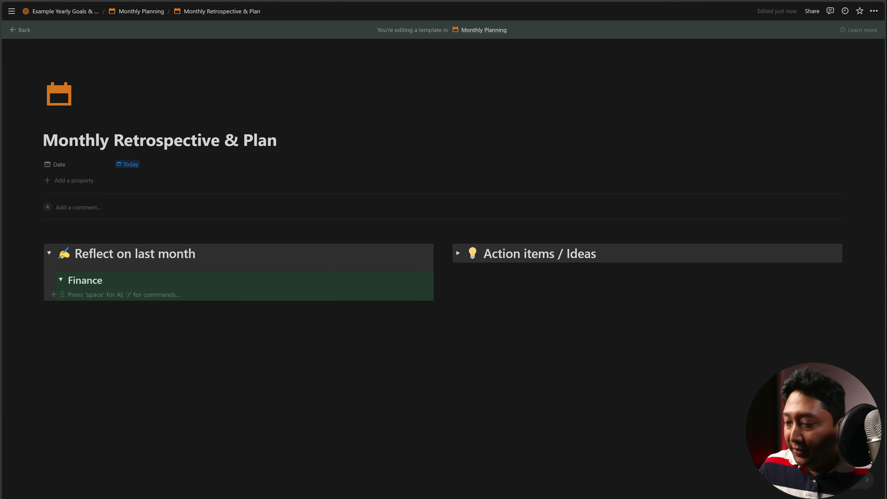
{"action": "type", "text": "/2c"}
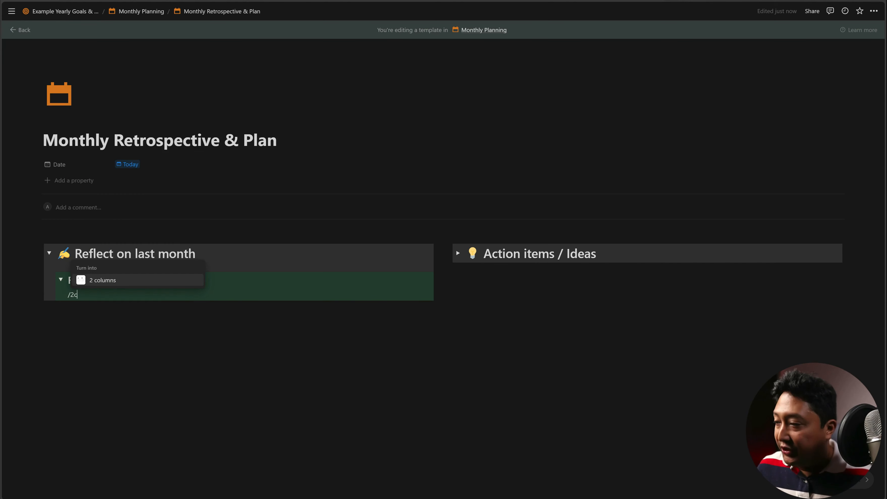
{"action": "key", "text": "Return"}
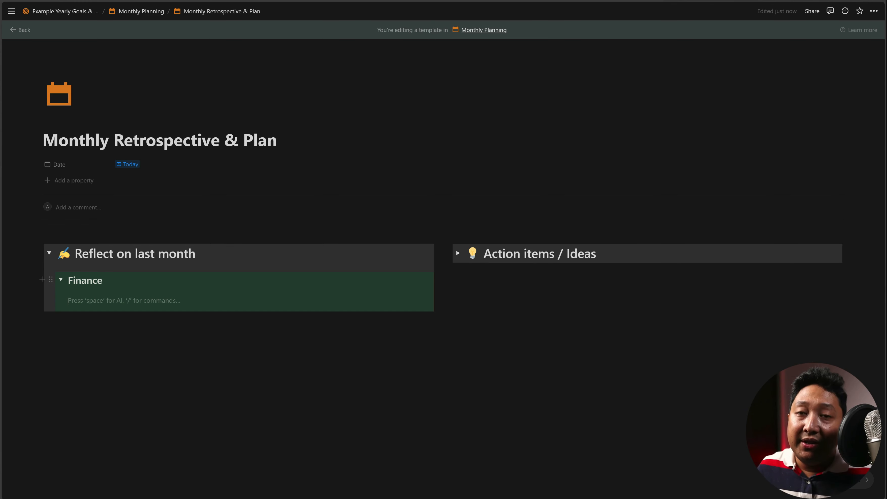
{"action": "type", "text": "/h3"}
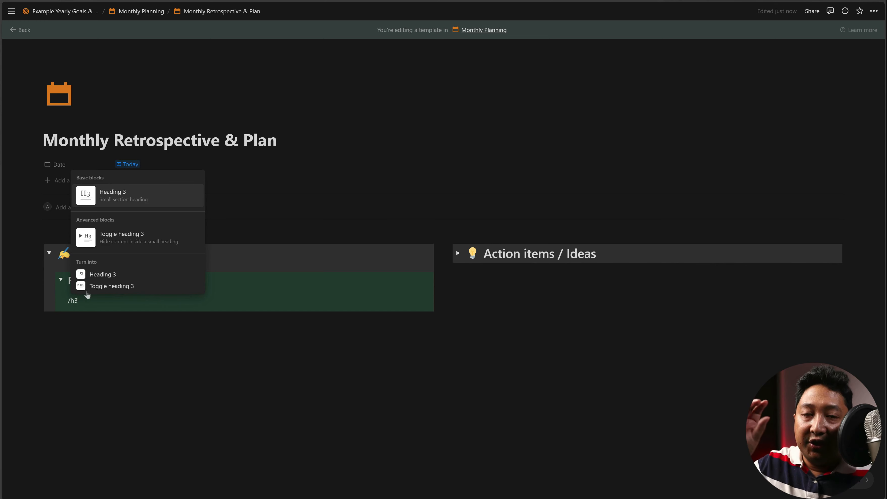
{"action": "key", "text": "Return"}
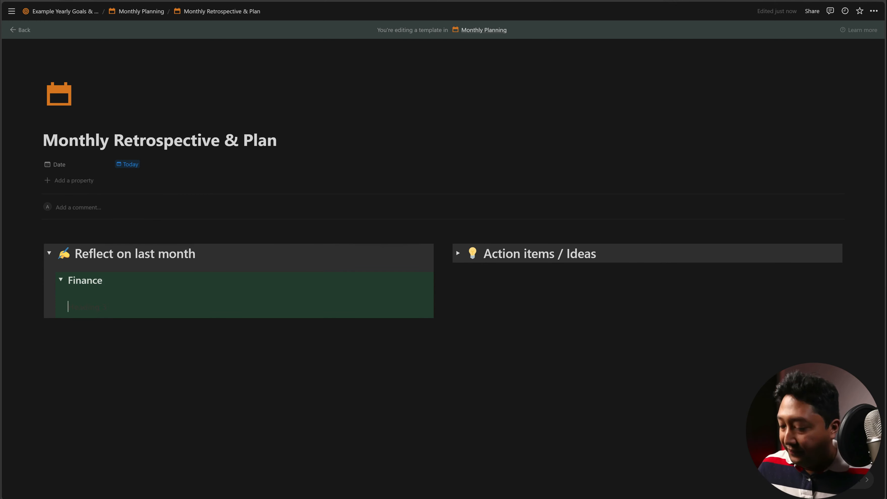
Enter What went well? as the first column's heading inside the Finance toggle, with a thumbs-up emoji in front of it
{"action": "type", "text": "W"}
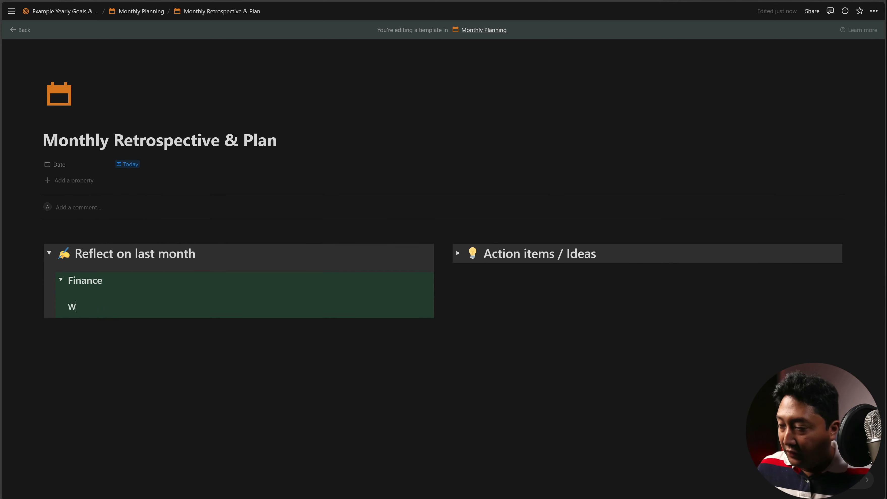
{"action": "type", "text": "hat went well?"}
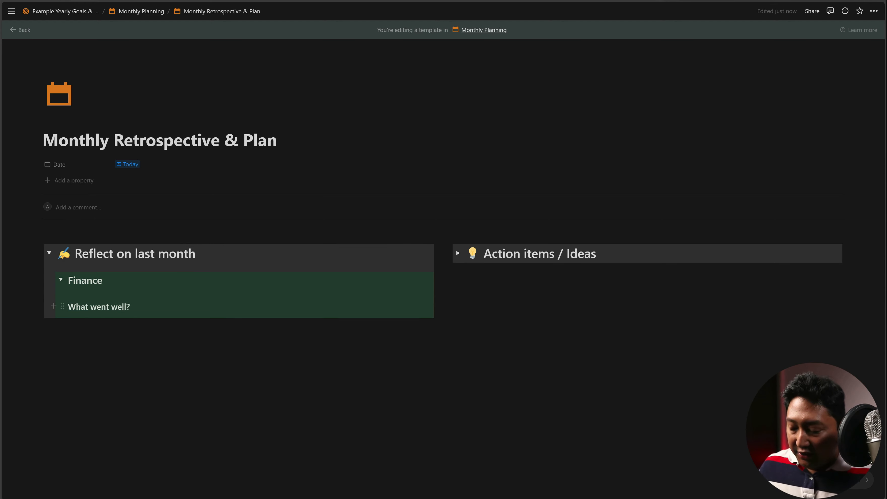
{"action": "left_click", "coordinate": [68, 304]}
{"action": "key", "text": "super+period"}
{"action": "type", "text": "thum"}
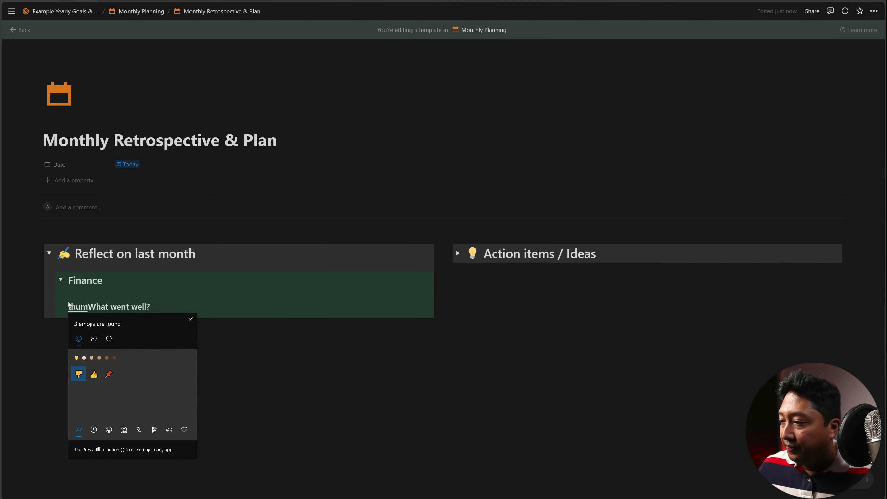
{"action": "key", "text": "Right"}
{"action": "key", "text": "Return"}
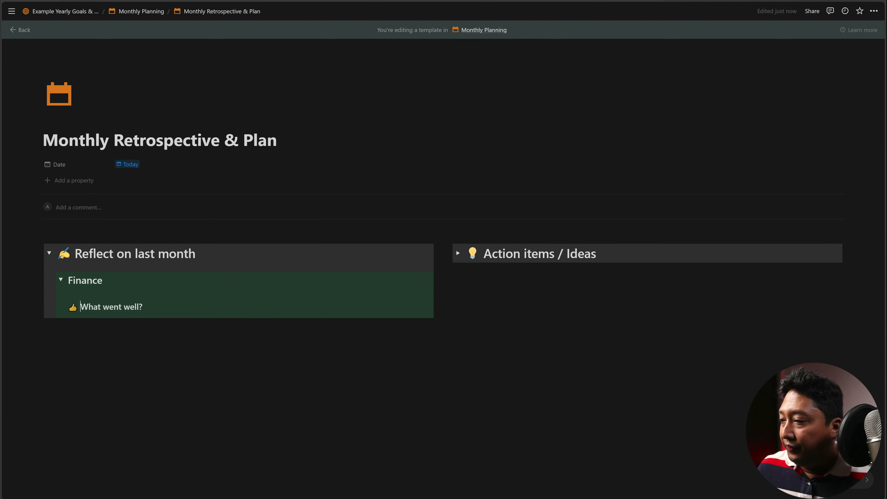
Add an empty bulleted list below the What went well? heading in the Finance toggle
{"action": "key", "text": "End"}
{"action": "key", "text": "Return"}
{"action": "type", "text": "/bul"}
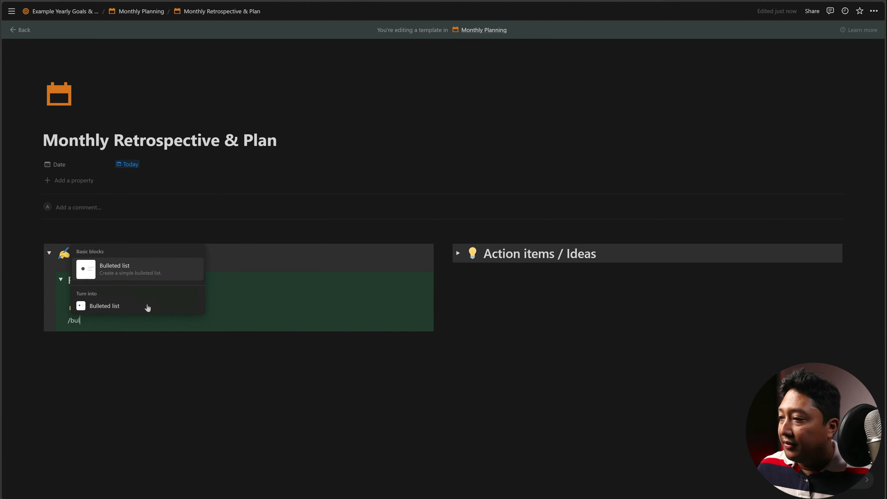
{"action": "key", "text": "Return"}
{"action": "key", "text": "Return"}
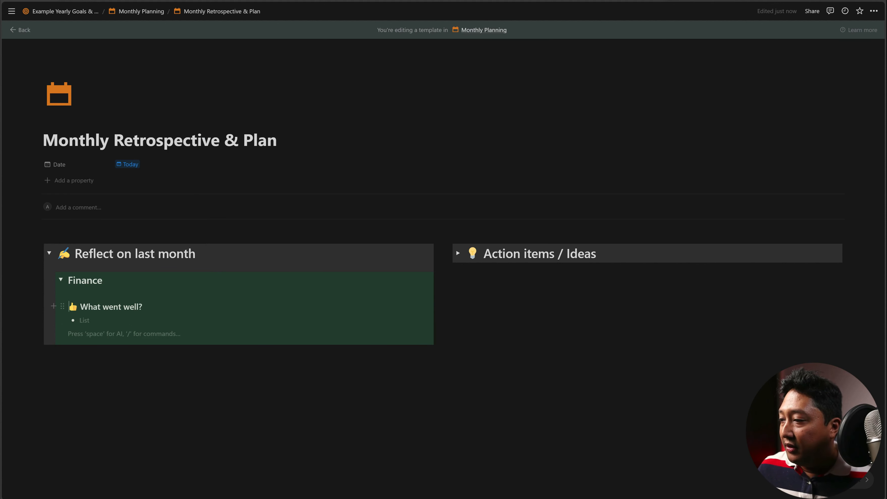
Duplicate the What went well? heading and move one copy into the Finance toggle's second column
{"action": "left_click_drag", "start_coordinate": [68, 306], "coordinate": [146, 315]}
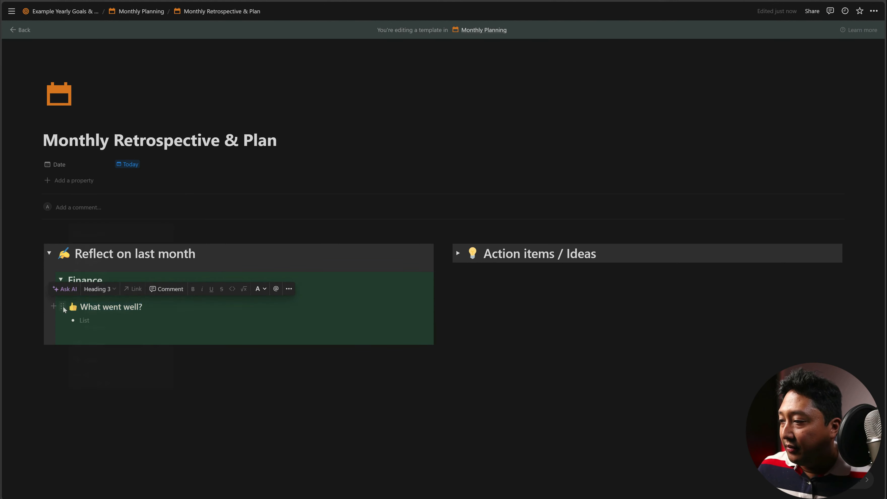
{"action": "left_click", "coordinate": [62, 306]}
{"action": "key", "text": "Escape"}
{"action": "key", "text": "ctrl+d"}
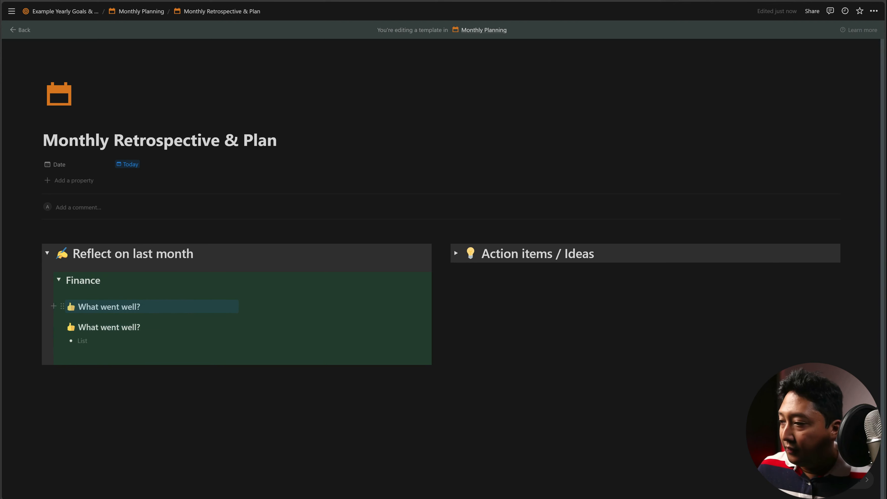
{"action": "left_click_drag", "start_coordinate": [62, 327], "coordinate": [268, 296]}
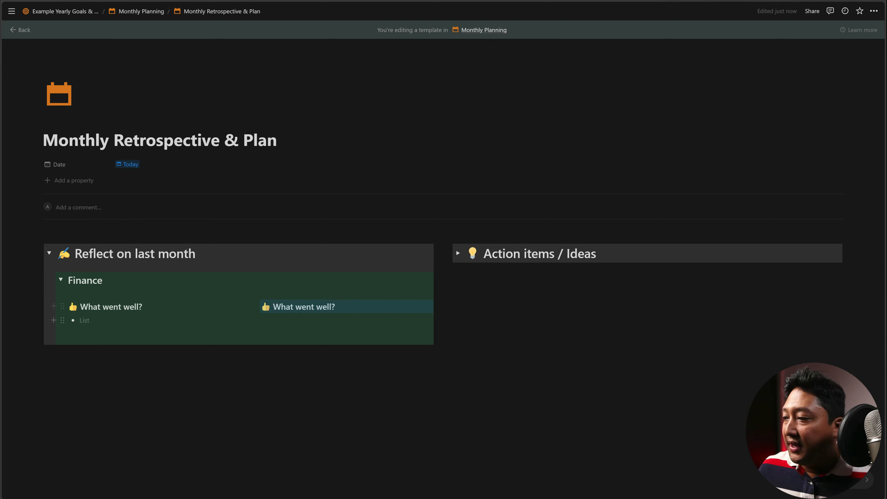
Replace the thumbs-up emoji of the second column's heading with a thumbs-down emoji
{"action": "left_click", "coordinate": [273, 306]}
{"action": "left_click_drag", "start_coordinate": [271, 306], "coordinate": [262, 307]}
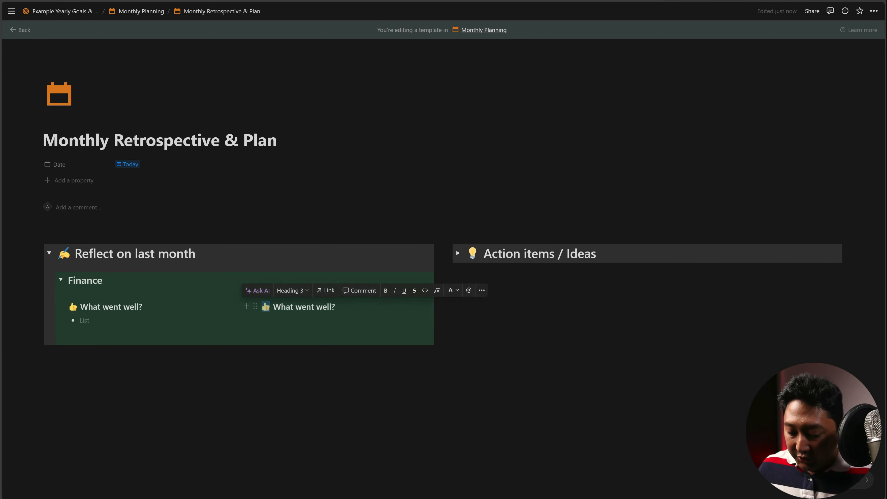
{"action": "key", "text": "super+period"}
{"action": "type", "text": "thum"}
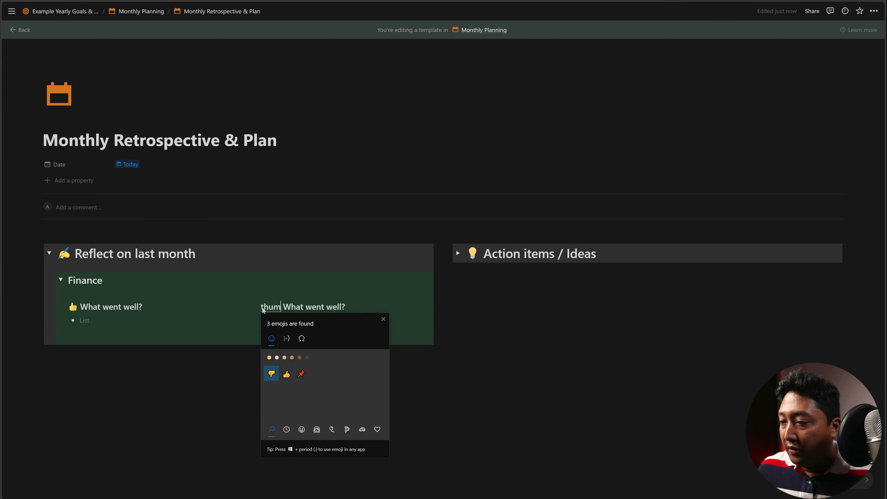
{"action": "left_click", "coordinate": [271, 374]}
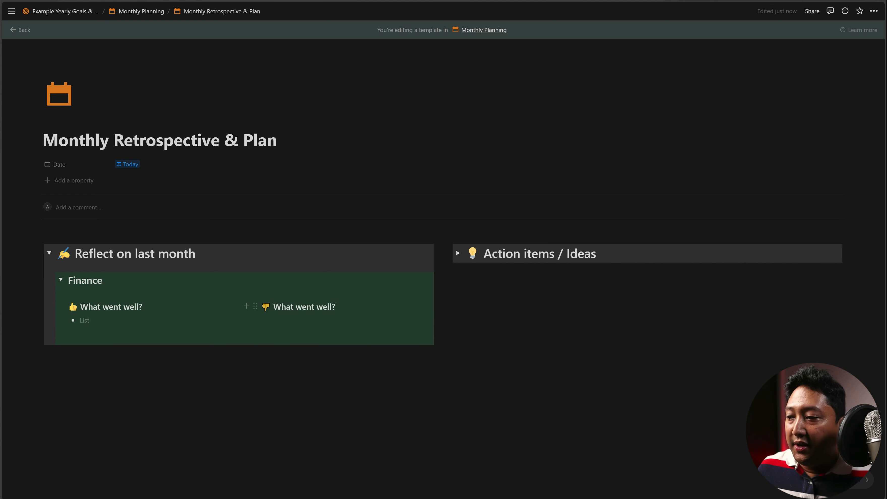
Reword the thumbs-down heading in the Finance toggle to What didn't go well?
{"action": "left_click", "coordinate": [295, 307]}
{"action": "type", "text": "didn't go"}
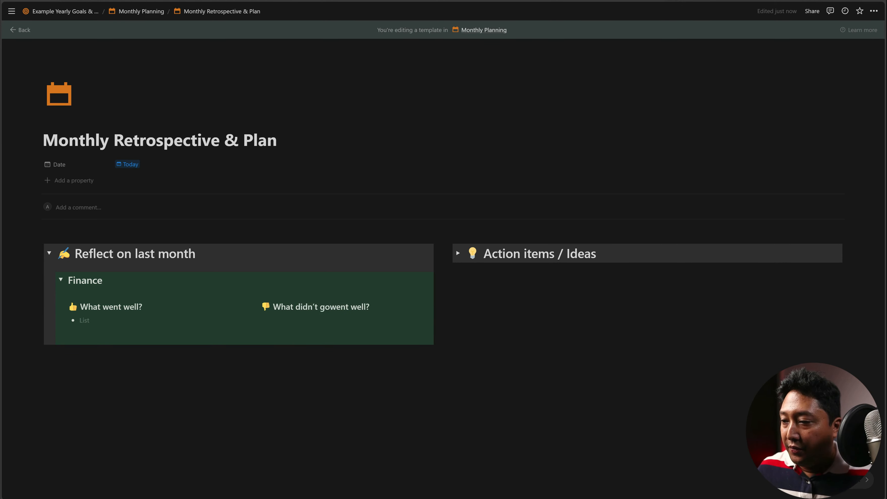
{"action": "key", "text": "shift+Right"}
{"action": "key", "text": "shift+Right"}
{"action": "key", "text": "shift+Right"}
{"action": "key", "text": "shift+Right"}
{"action": "key", "text": "BackSpace"}
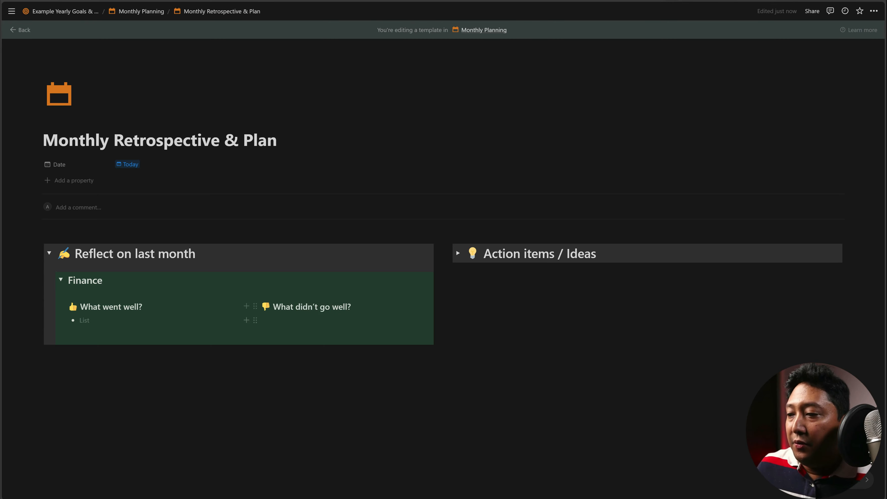
Add an empty bulleted list below the What didn't go well? heading in the Finance toggle
{"action": "key", "text": "Down"}
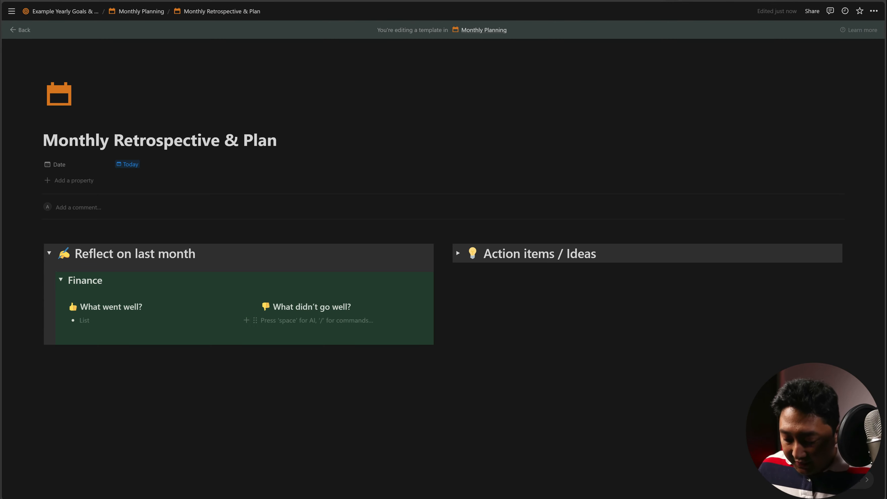
{"action": "type", "text": "/bul"}
{"action": "key", "text": "Return"}
{"action": "left_click", "coordinate": [43, 357]}
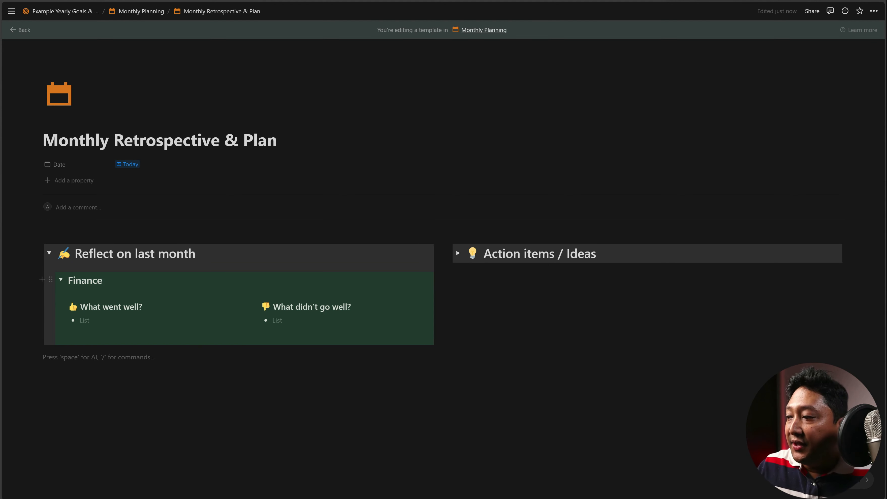
Collapse the Finance toggle under Reflect on last month and duplicate it three times
{"action": "left_click", "coordinate": [61, 280]}
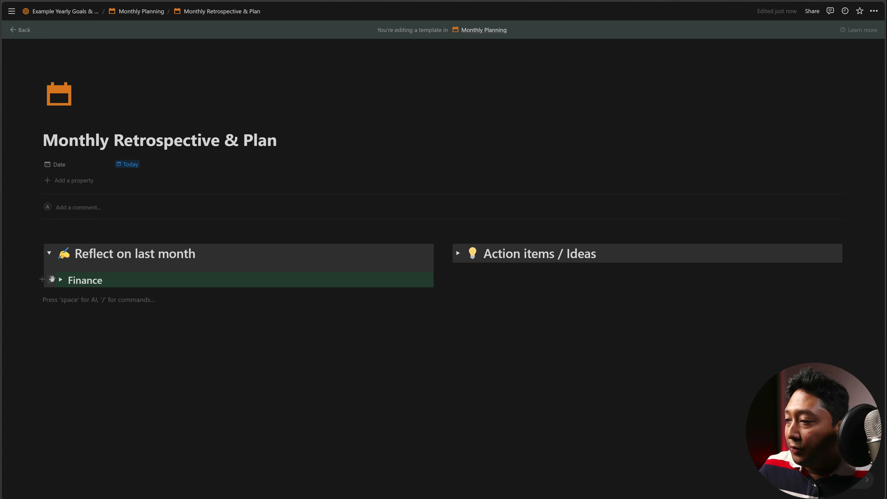
{"action": "left_click", "coordinate": [50, 279]}
{"action": "key", "text": "ctrl+d"}
{"action": "key", "text": "ctrl+d"}
{"action": "key", "text": "ctrl+d"}
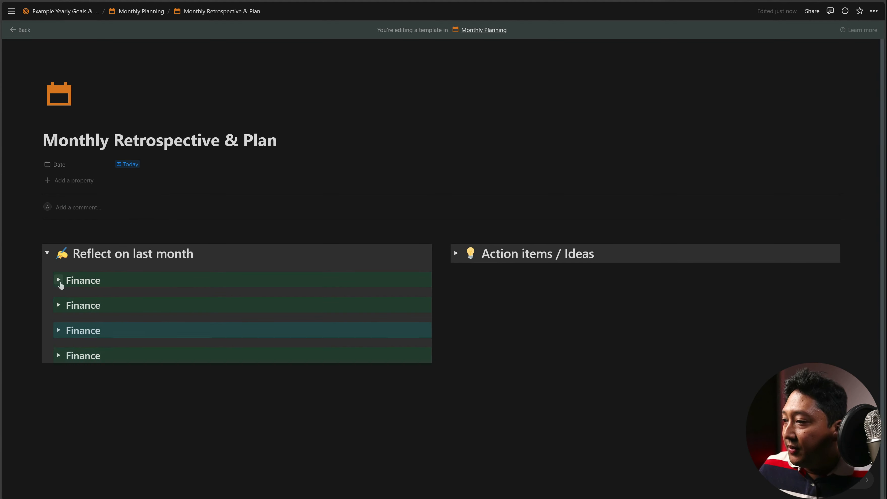
{"action": "double_click", "coordinate": [85, 304]}
{"action": "left_click", "coordinate": [195, 409]}
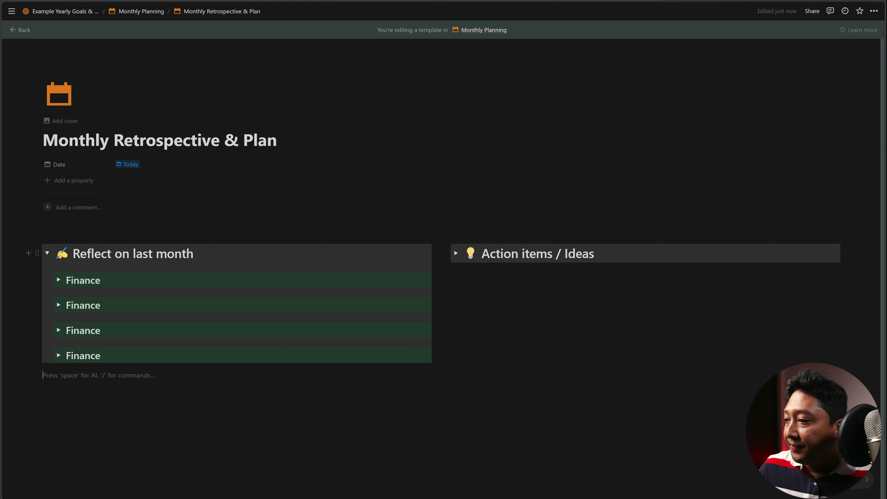
Rename the three Finance copies under Reflect on last month to Content, Product and Misc, in that order
{"action": "double_click", "coordinate": [83, 305]}
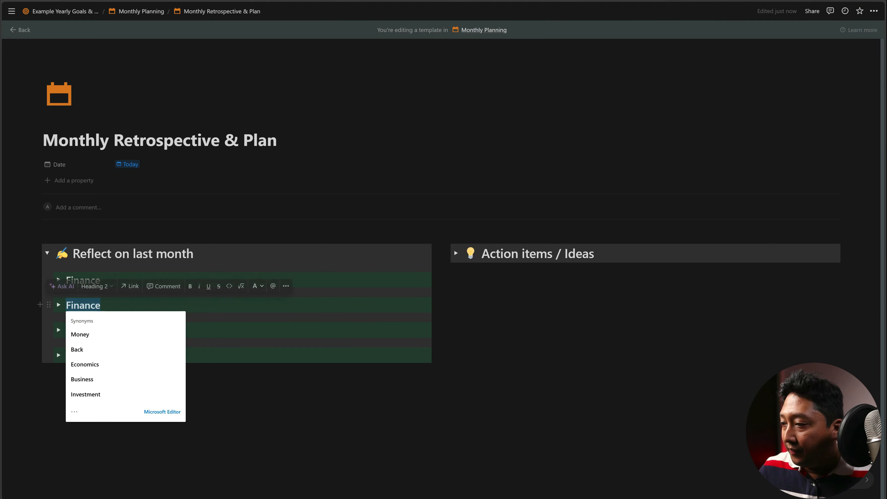
{"action": "type", "text": "Content"}
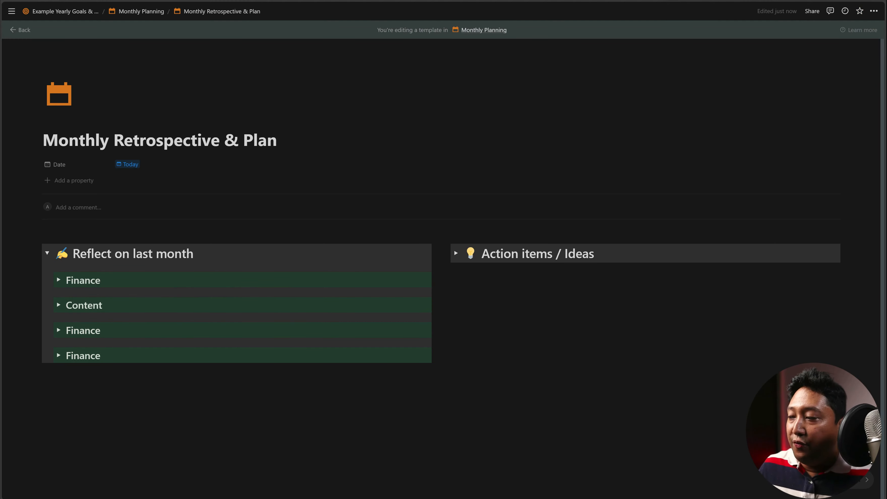
{"action": "double_click", "coordinate": [83, 330]}
{"action": "type", "text": "Product"}
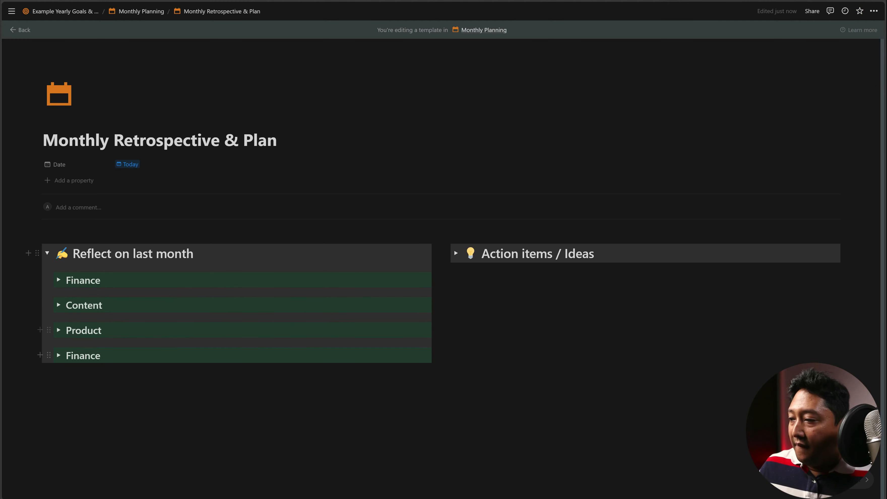
{"action": "double_click", "coordinate": [84, 355]}
{"action": "type", "text": "Misc"}
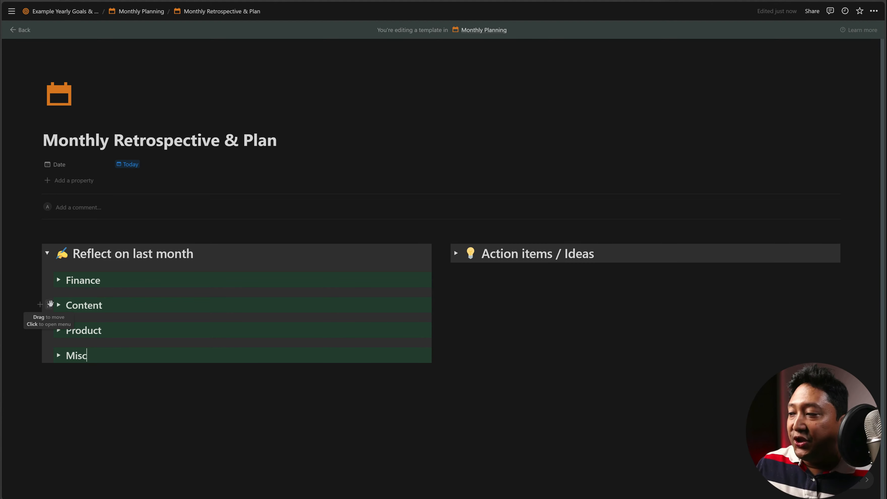
Give the Content toggle a red background, the Product toggle a blue one and the Misc toggle a purple one
{"action": "left_click", "coordinate": [49, 304]}
{"action": "mouse_move", "coordinate": [129, 359]}
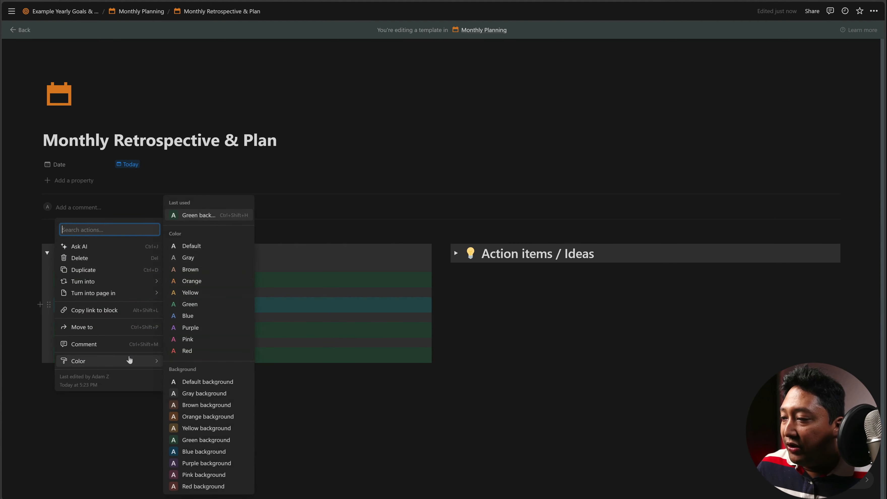
{"action": "left_click", "coordinate": [202, 486]}
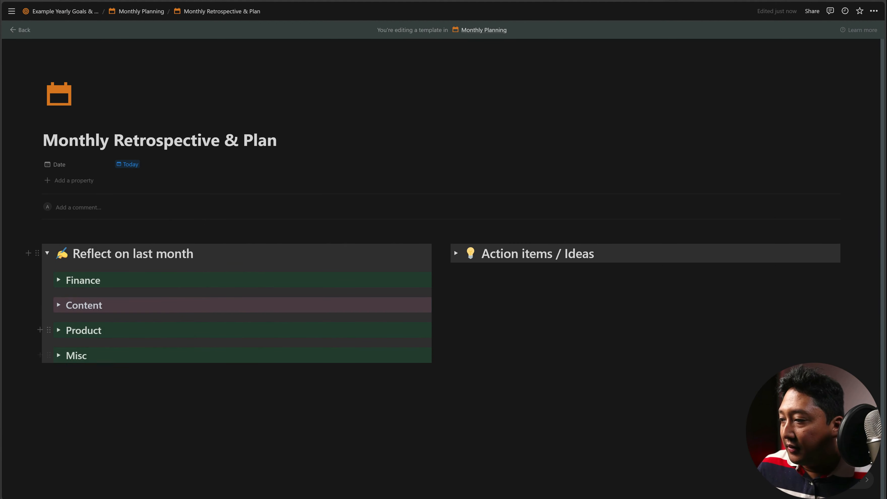
{"action": "left_click", "coordinate": [48, 329]}
{"action": "mouse_move", "coordinate": [111, 384]}
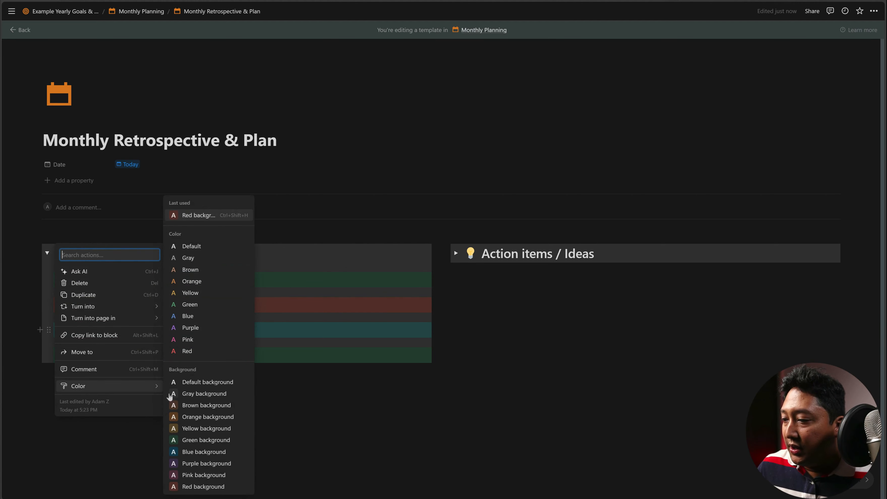
{"action": "left_click", "coordinate": [205, 451]}
{"action": "left_click", "coordinate": [49, 356]}
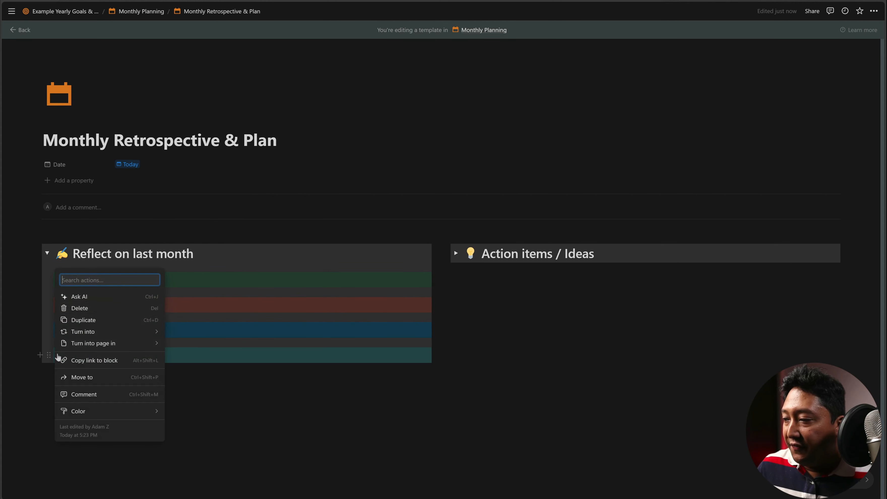
{"action": "mouse_move", "coordinate": [132, 414]}
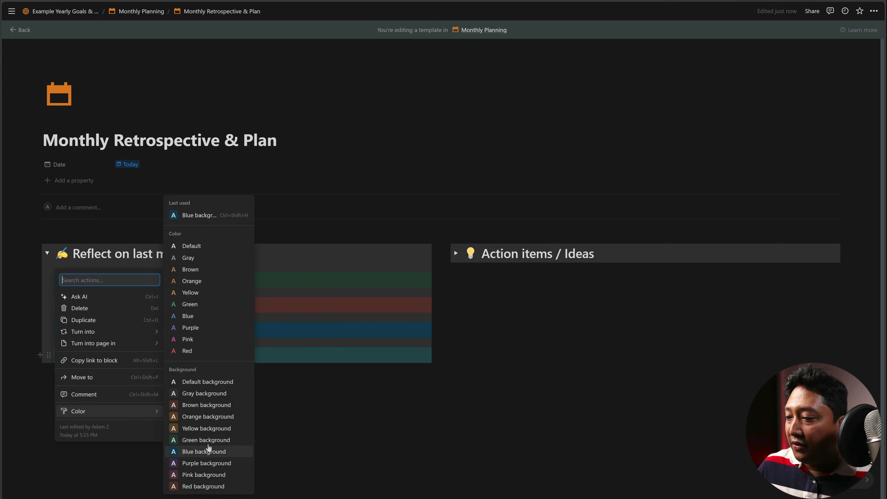
{"action": "left_click", "coordinate": [208, 463]}
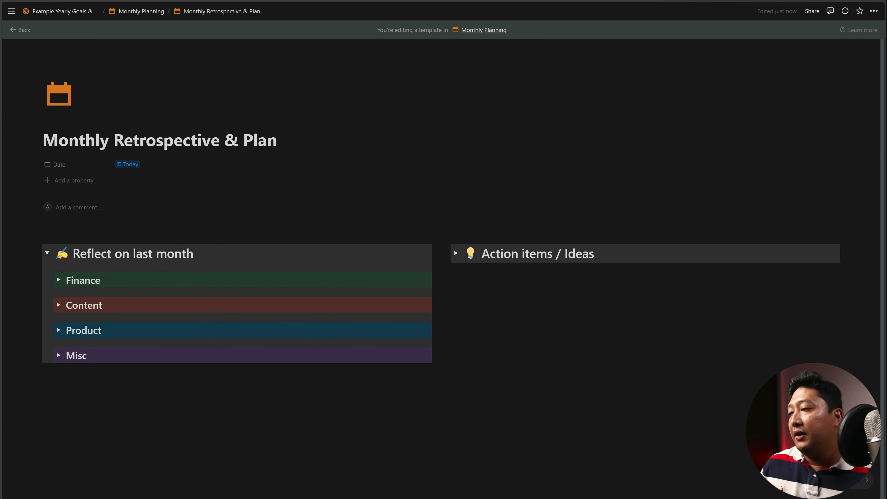
Add an empty block below the Misc toggle inside Reflect on last month
{"action": "left_click", "coordinate": [40, 355]}
{"action": "key", "text": "Escape"}
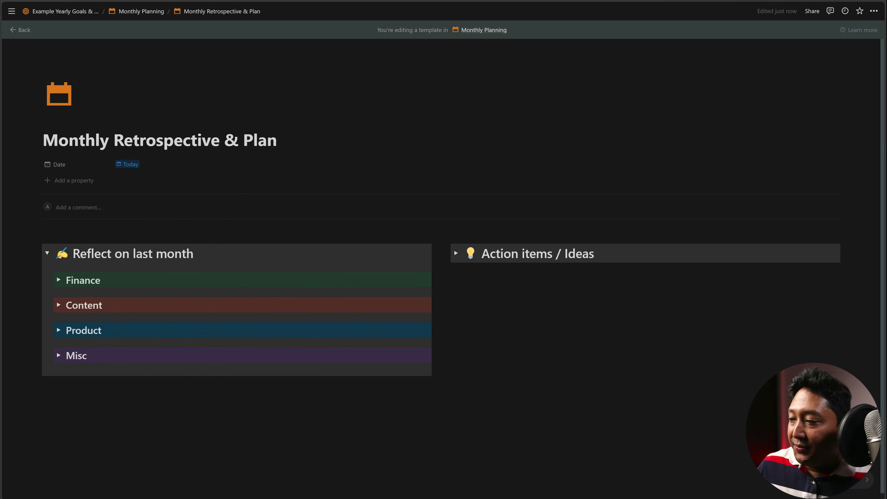
{"action": "left_click", "coordinate": [43, 389]}
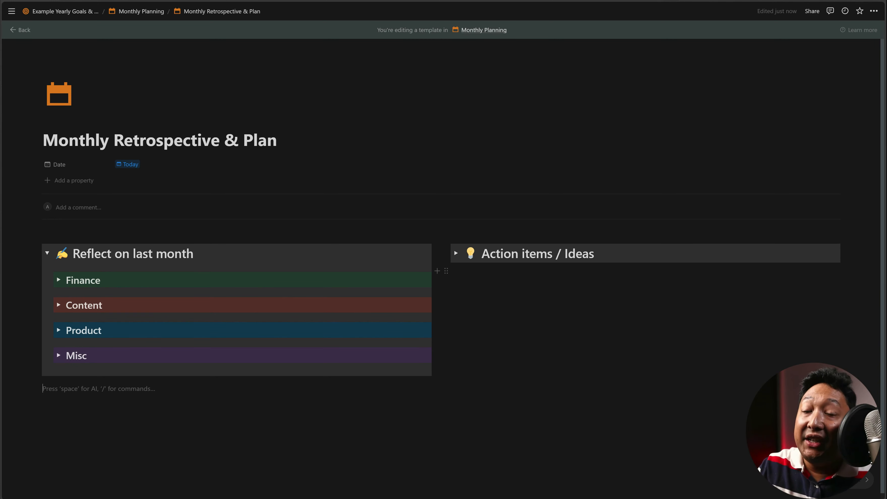
Expand the Action items / Ideas toggle and duplicate its Finance toggle three times
{"action": "left_click", "coordinate": [457, 253]}
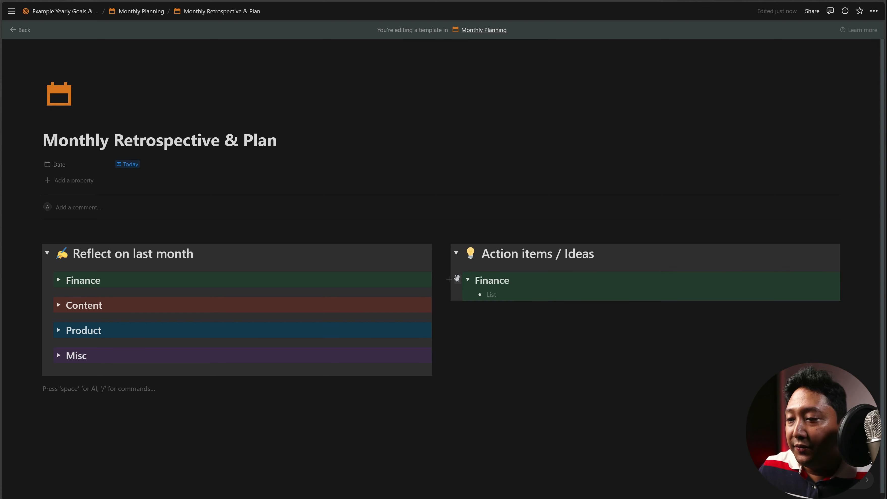
{"action": "left_click", "coordinate": [457, 278]}
{"action": "key", "text": "Escape"}
{"action": "key", "text": "ctrl+d"}
{"action": "key", "text": "ctrl+d"}
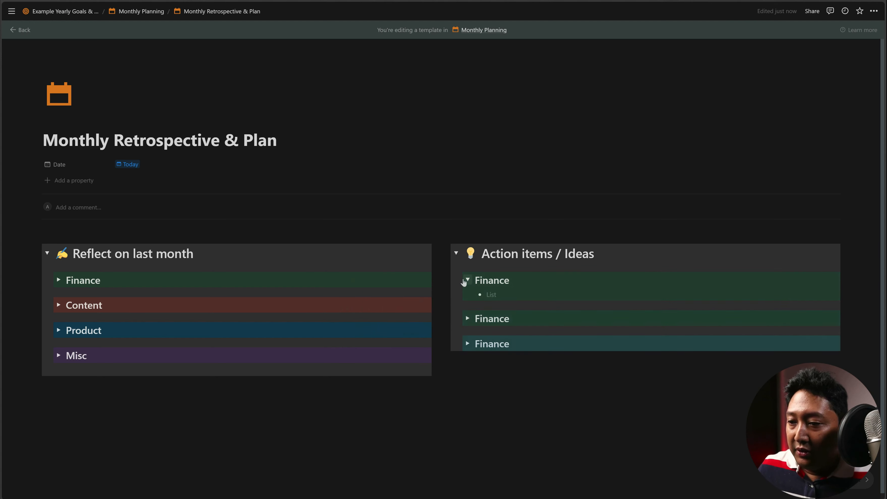
{"action": "key", "text": "ctrl+d"}
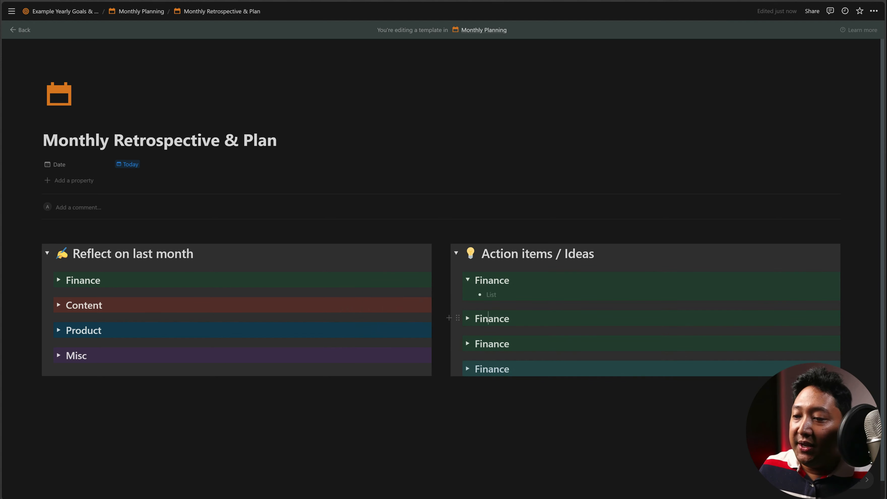
Rename the three Finance copies under Action items / Ideas to Content, Product and Misc, in that order
{"action": "double_click", "coordinate": [488, 318]}
{"action": "type", "text": "Content"}
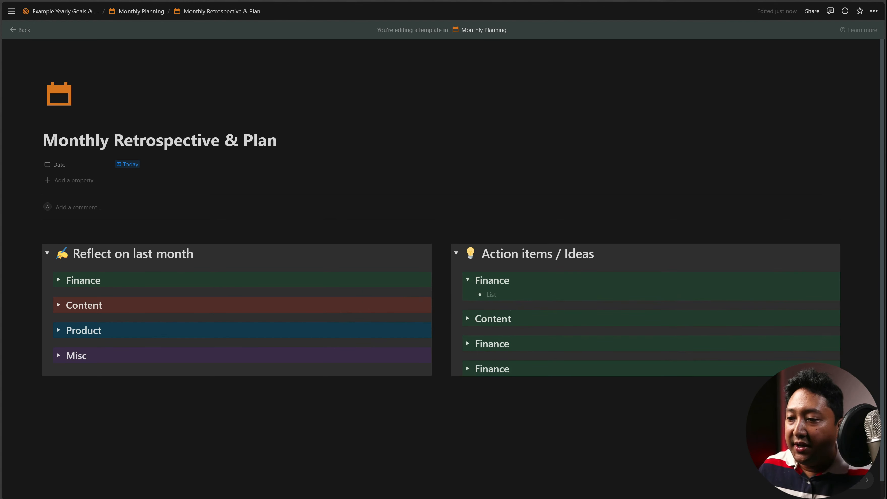
{"action": "double_click", "coordinate": [490, 343]}
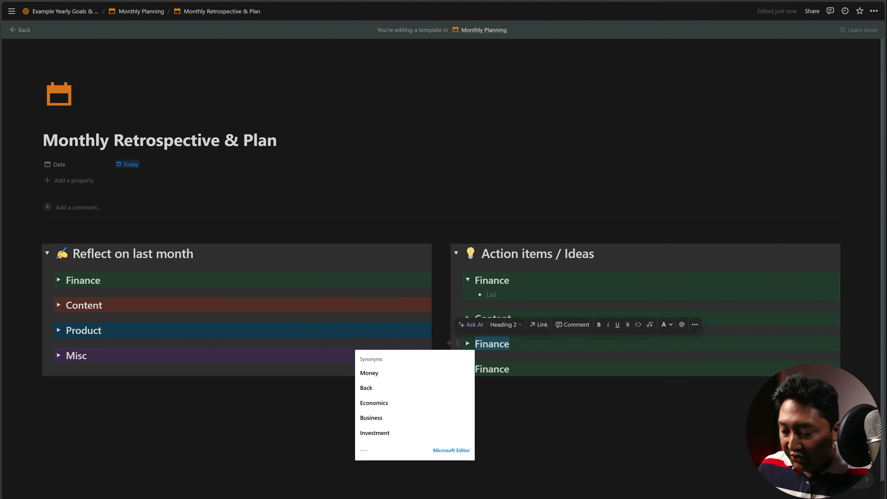
{"action": "type", "text": "Product"}
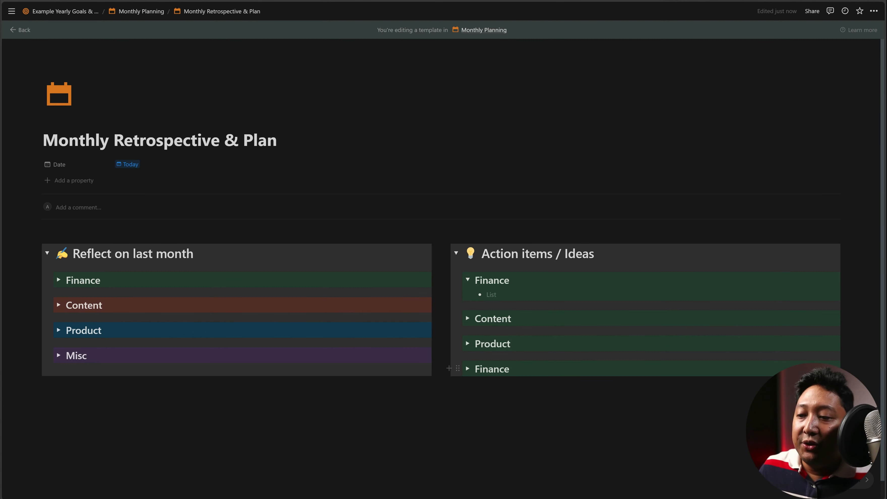
{"action": "double_click", "coordinate": [491, 368]}
{"action": "type", "text": "Misc"}
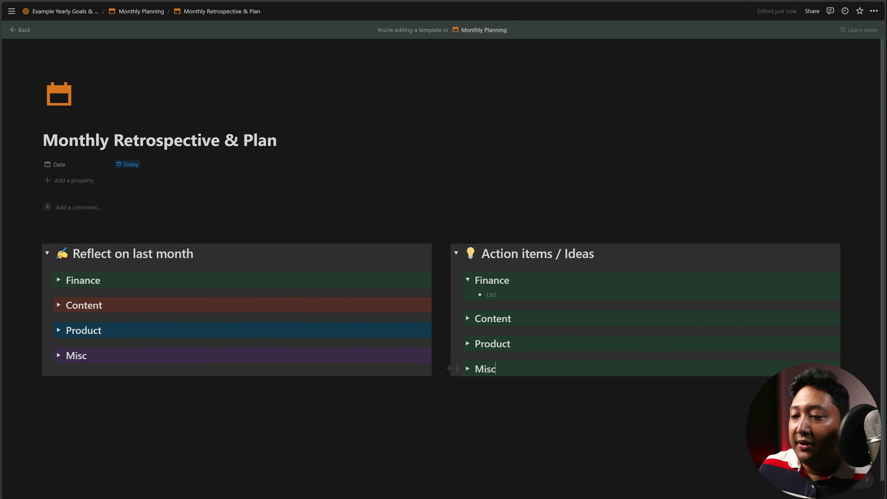
Under Action items / Ideas, give the Misc toggle a purple background, the Product toggle a blue one and the Content toggle a red one
{"action": "left_click", "coordinate": [458, 367]}
{"action": "mouse_move", "coordinate": [422, 423]}
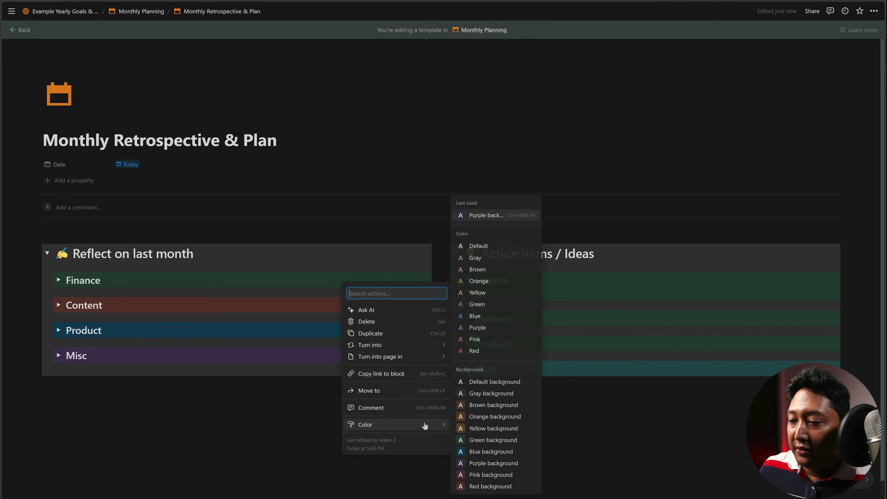
{"action": "left_click", "coordinate": [488, 463]}
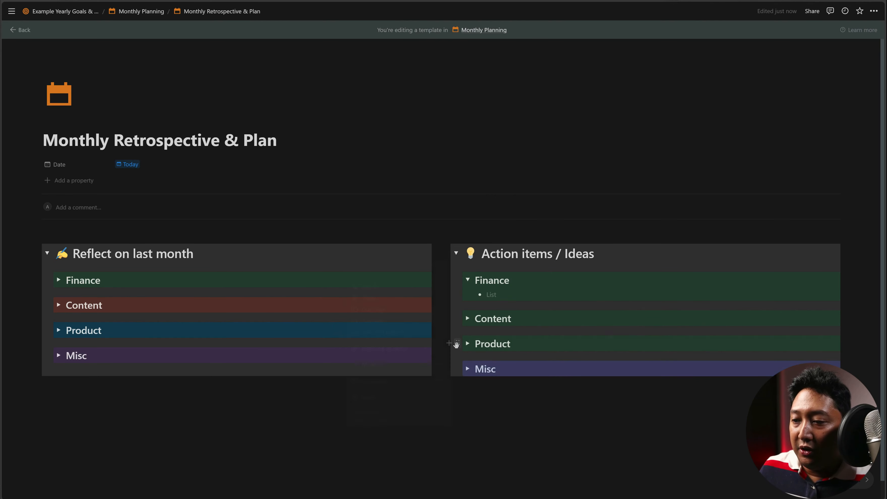
{"action": "left_click", "coordinate": [458, 343]}
{"action": "mouse_move", "coordinate": [415, 400]}
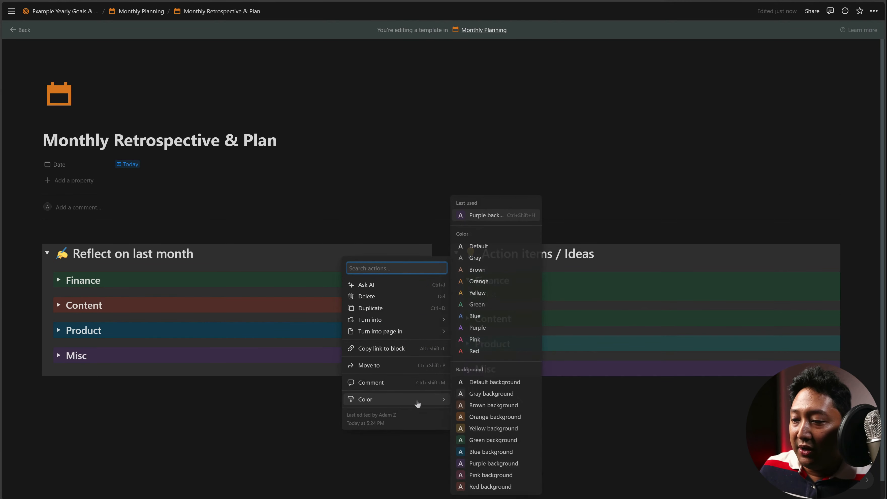
{"action": "left_click", "coordinate": [501, 451]}
{"action": "left_click", "coordinate": [457, 319]}
{"action": "mouse_move", "coordinate": [410, 375]}
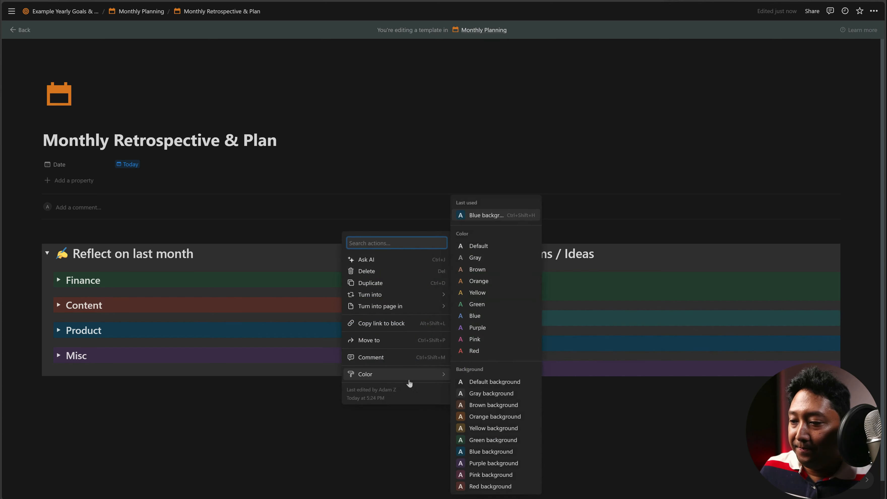
{"action": "left_click", "coordinate": [498, 487]}
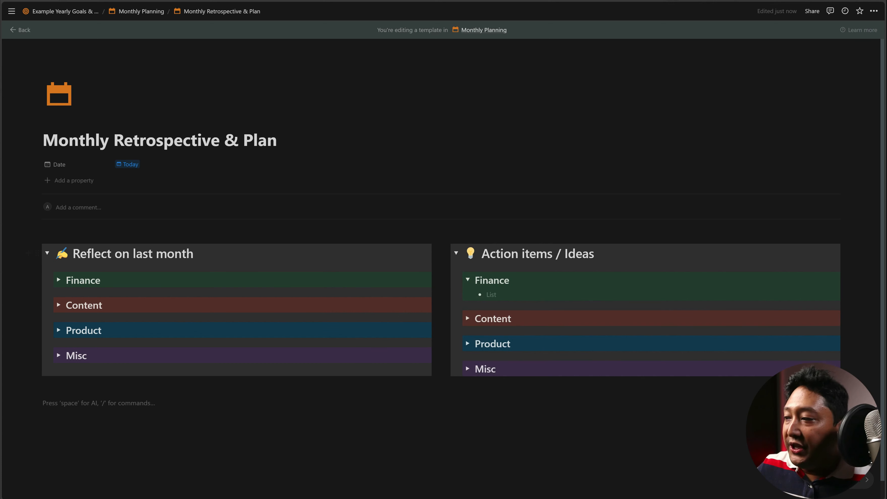
Review the contents of the Finance and Content toggles in both columns of the template
{"action": "left_click", "coordinate": [58, 280]}
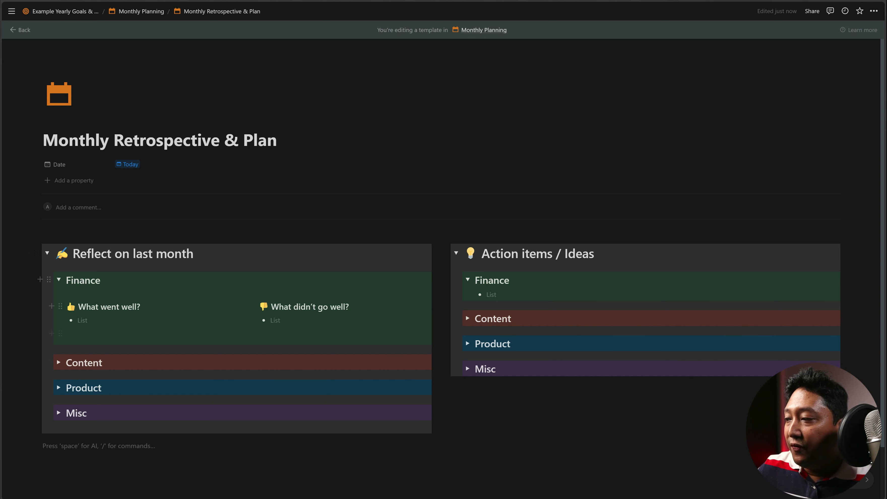
{"action": "left_click", "coordinate": [59, 280]}
{"action": "left_click", "coordinate": [467, 280]}
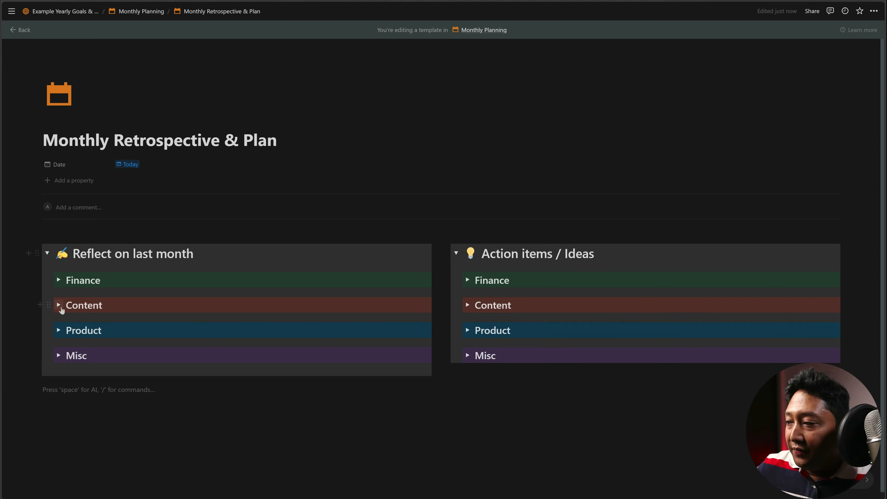
{"action": "left_click", "coordinate": [59, 304]}
{"action": "left_click", "coordinate": [472, 307]}
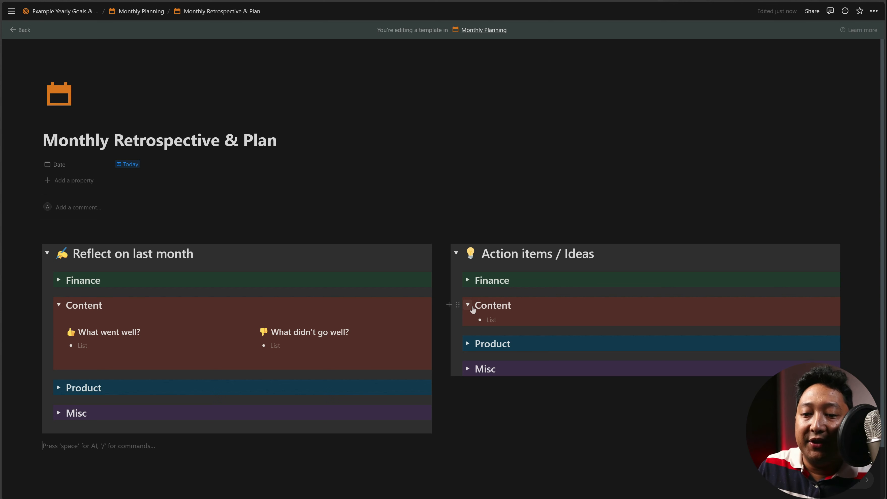
Collapse the Reflect on last month and Action items / Ideas toggles and leave the template for the Monthly Planning table
{"action": "left_click", "coordinate": [47, 252]}
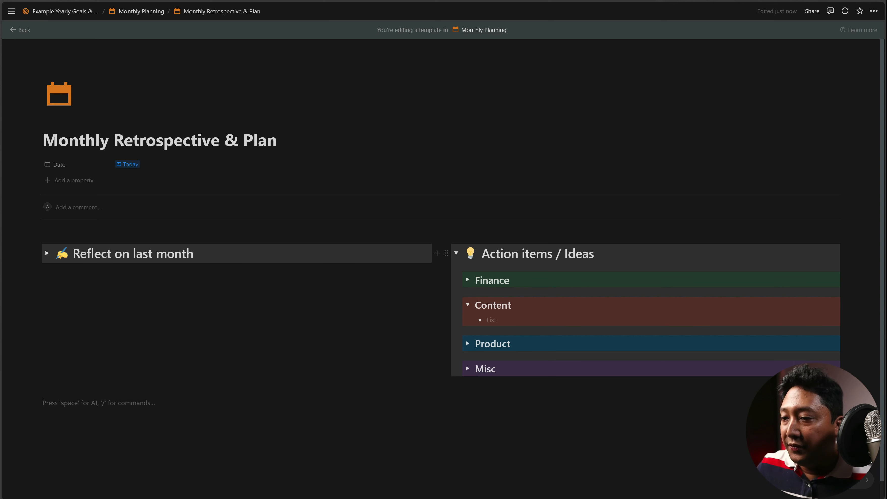
{"action": "left_click", "coordinate": [456, 253]}
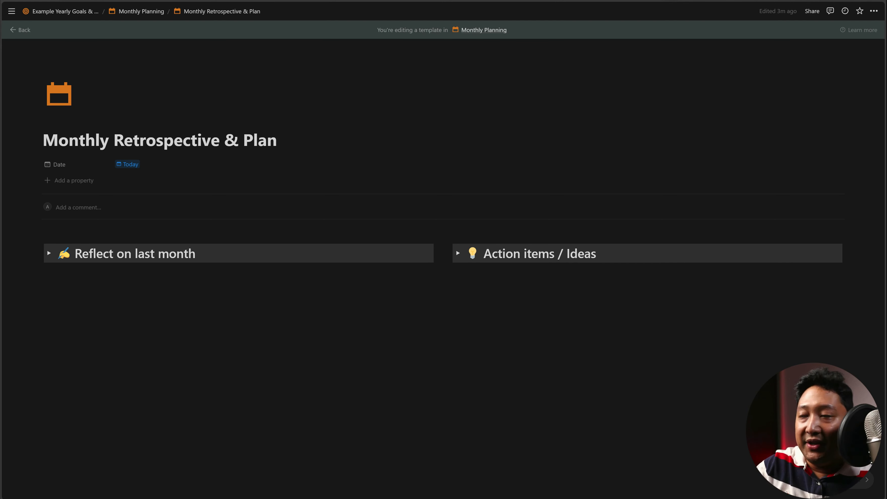
{"action": "left_click", "coordinate": [23, 31]}
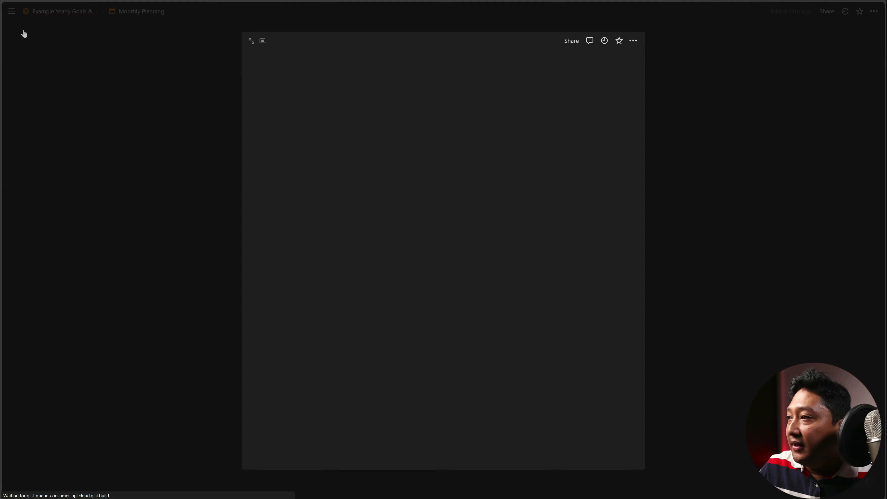
{"action": "left_click", "coordinate": [803, 194]}
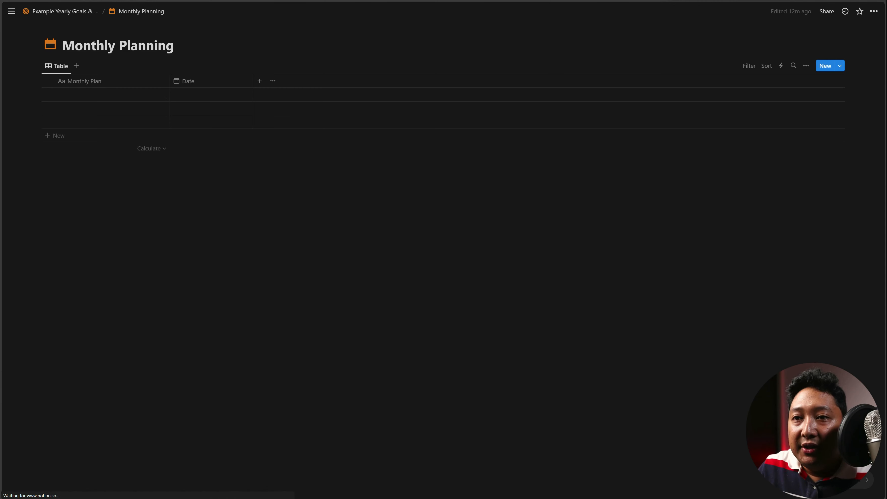
Set Monthly Retrospective & Plan as the default template for all views in Monthly Planning
{"action": "left_click", "coordinate": [840, 66]}
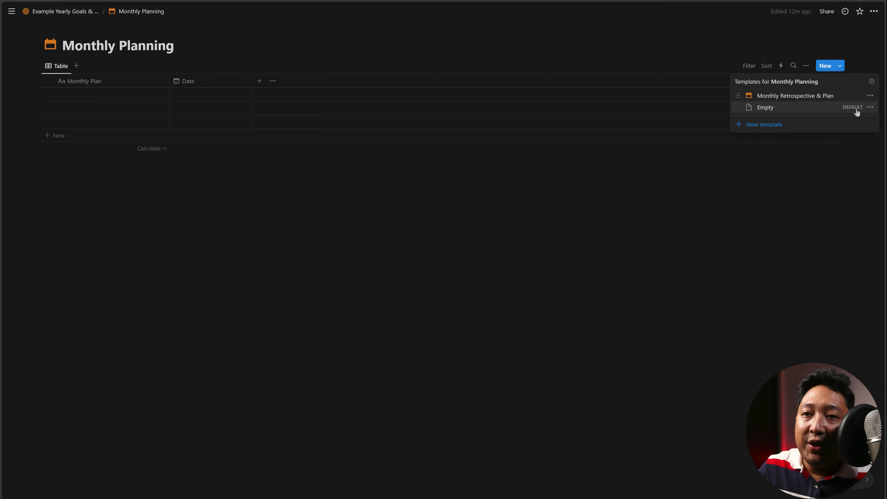
{"action": "left_click", "coordinate": [870, 96]}
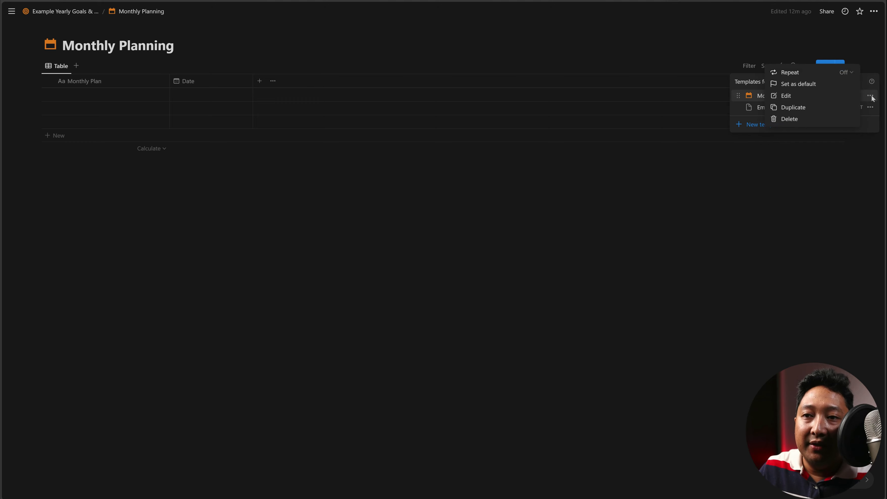
{"action": "left_click", "coordinate": [820, 84]}
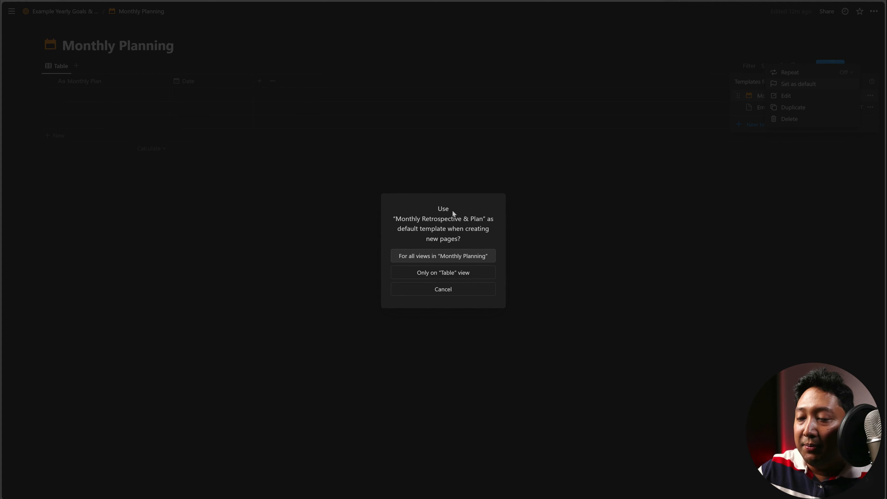
{"action": "left_click", "coordinate": [468, 258]}
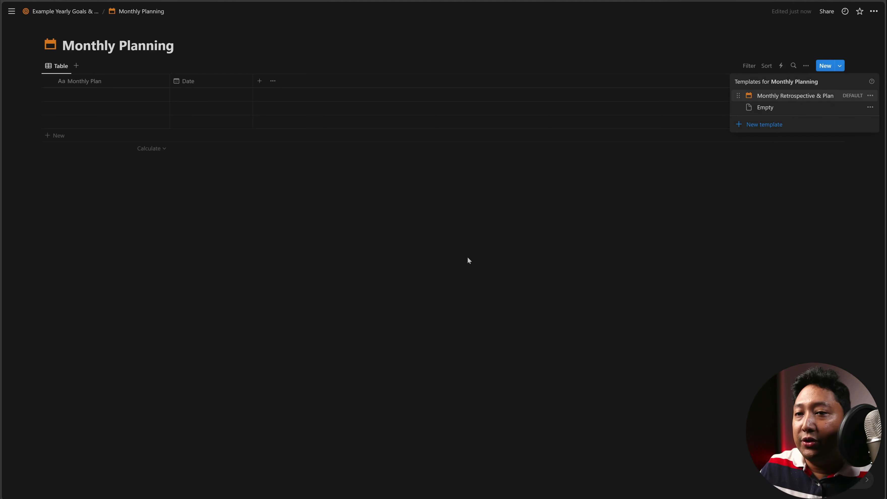
{"action": "left_click", "coordinate": [810, 265]}
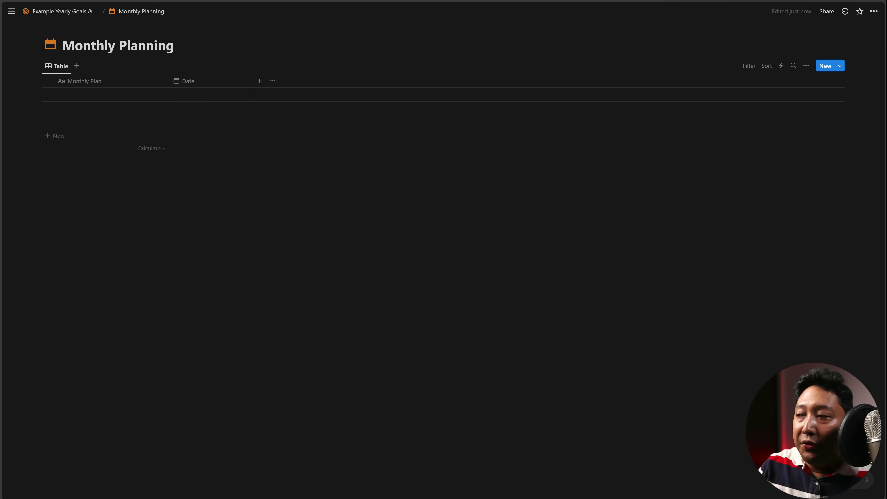
Delete all the empty rows from the Monthly Planning table and return to the Example Yearly Goals & Planner page
{"action": "left_click", "coordinate": [47, 81]}
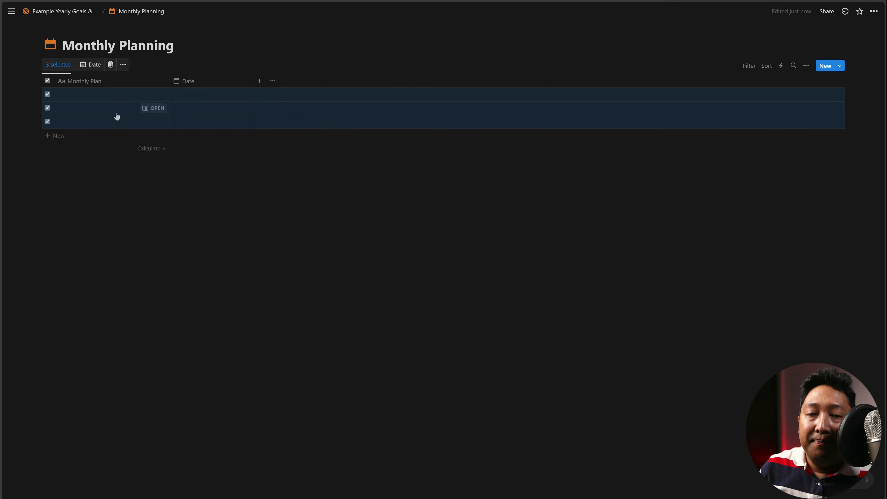
{"action": "key", "text": "Delete"}
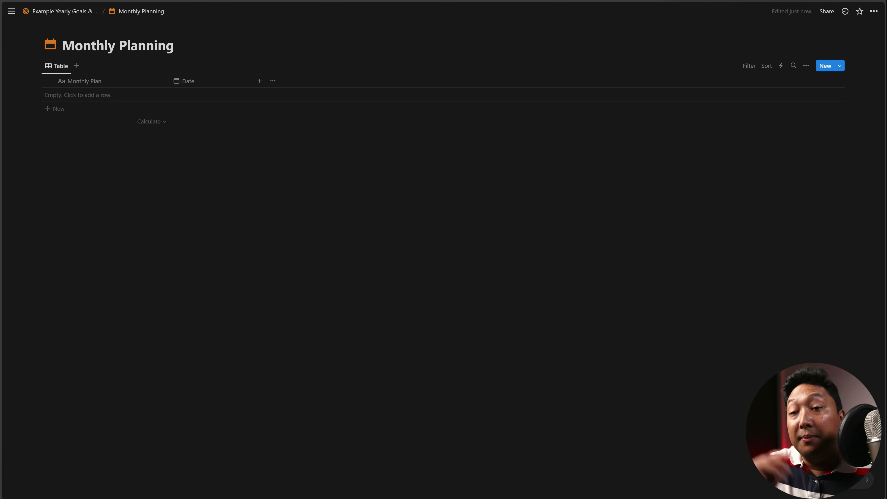
{"action": "left_click", "coordinate": [93, 11]}
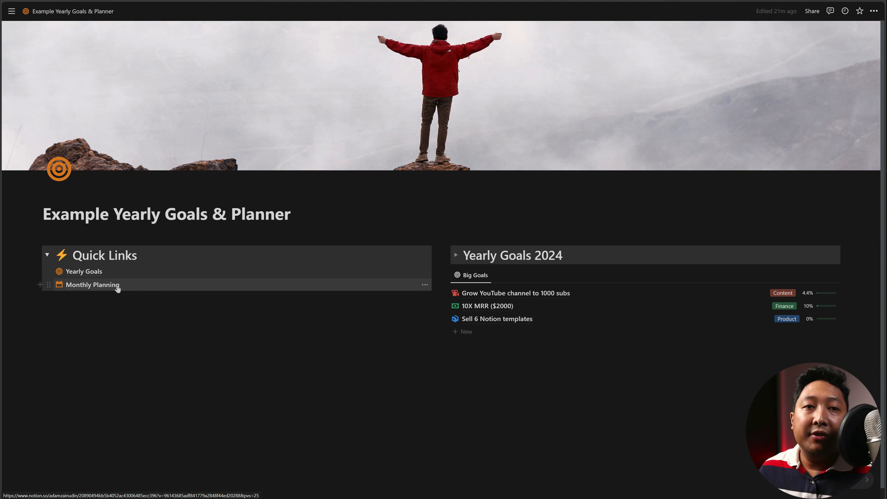
Add a page below Monthly Planning in Quick Links and turn it into a table with a new database
{"action": "left_click", "coordinate": [40, 282]}
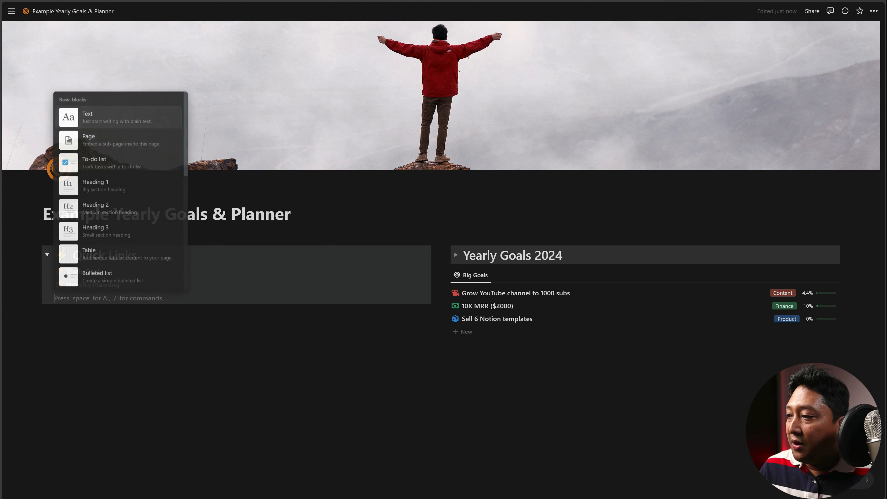
{"action": "type", "text": "page"}
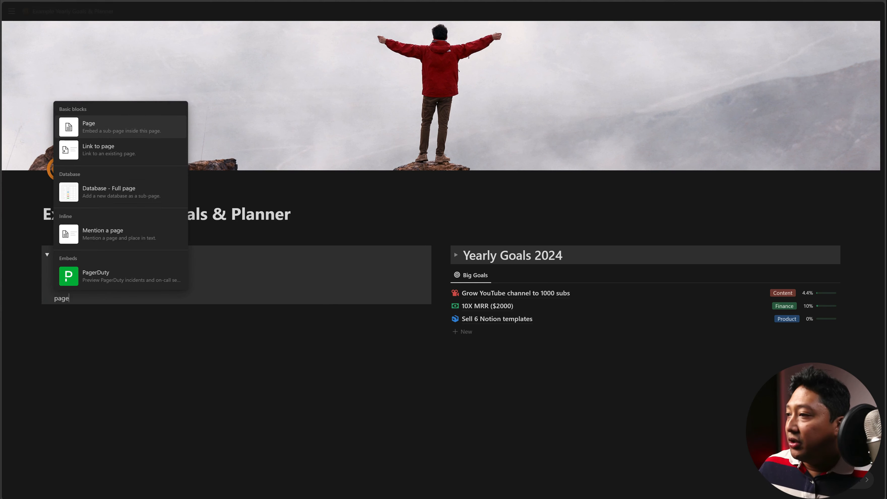
{"action": "left_click", "coordinate": [128, 129]}
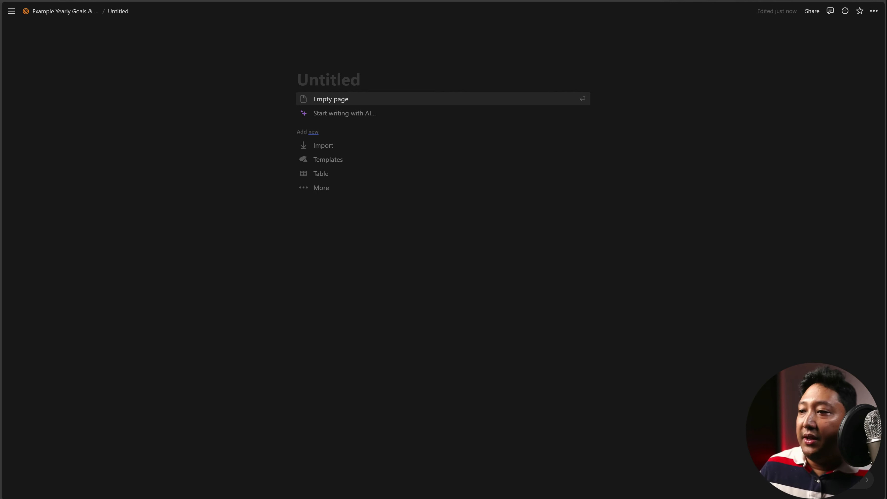
{"action": "left_click", "coordinate": [333, 177]}
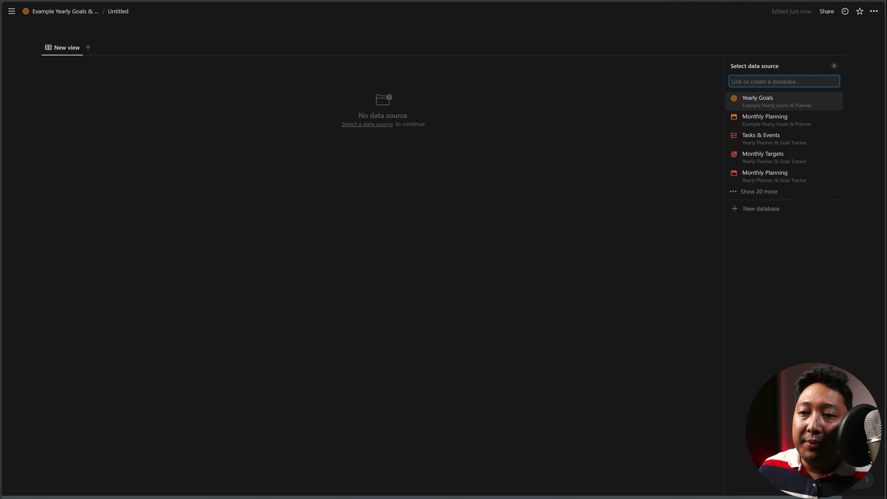
{"action": "left_click", "coordinate": [777, 209]}
Title the new database Monthly Targets and give it the orange target icon with an arrow
{"action": "mouse_move", "coordinate": [11, 11]}
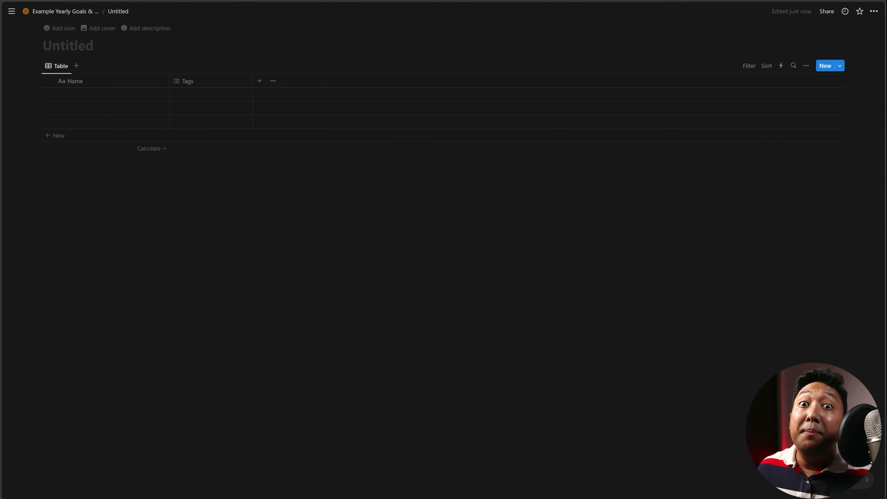
{"action": "type", "text": "Monthly T"}
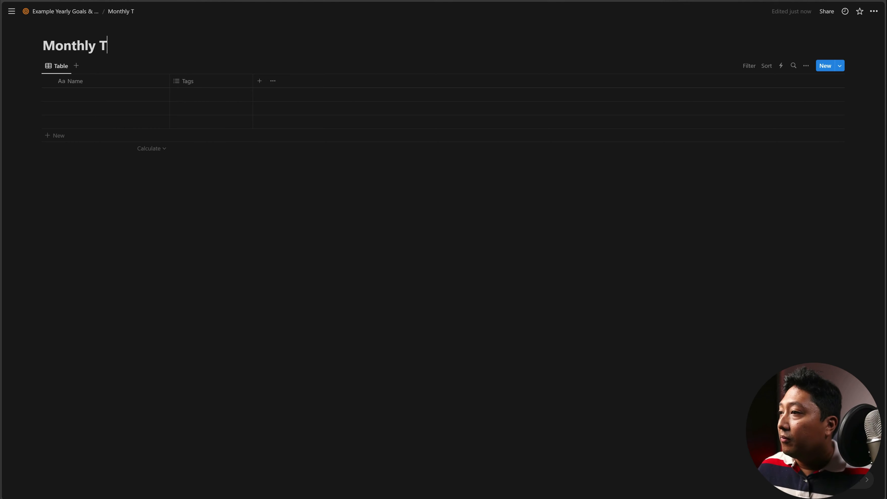
{"action": "type", "text": "argets"}
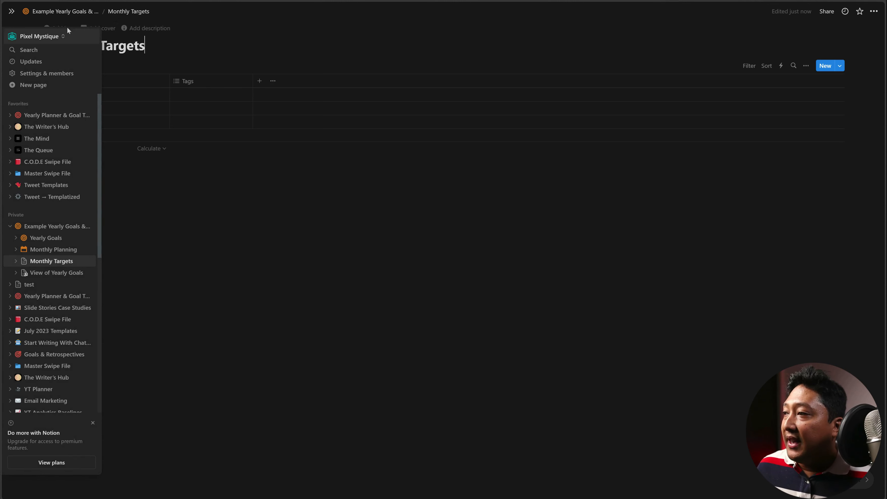
{"action": "left_click", "coordinate": [69, 32]}
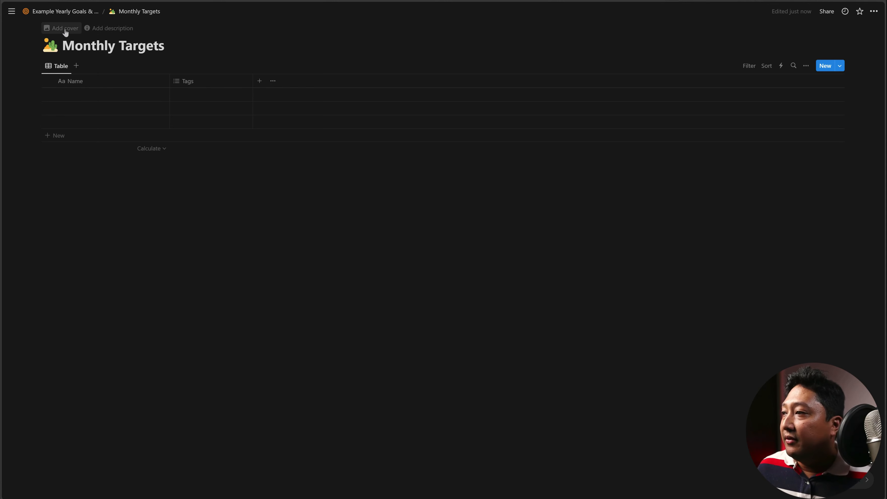
{"action": "left_click", "coordinate": [55, 47]}
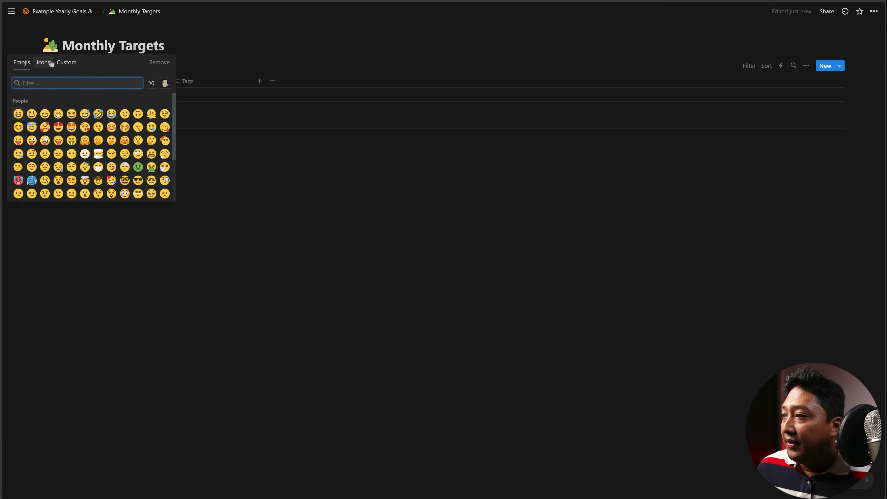
{"action": "left_click", "coordinate": [43, 62]}
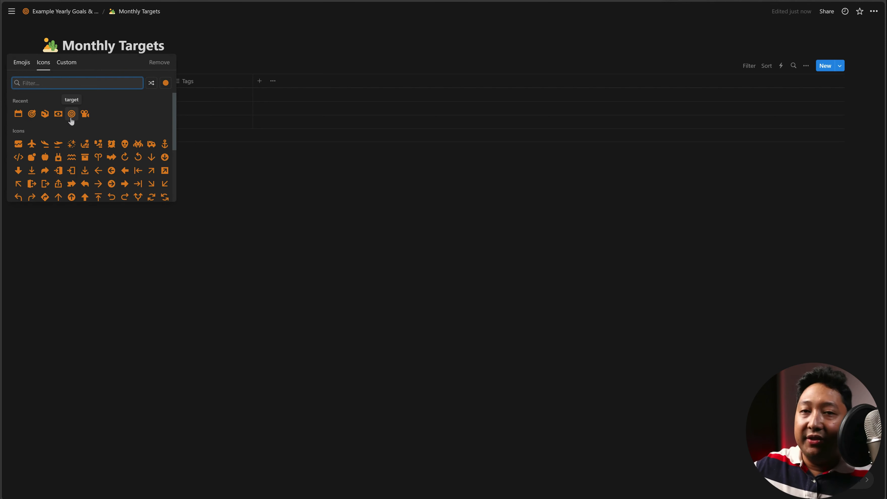
{"action": "left_click", "coordinate": [31, 114]}
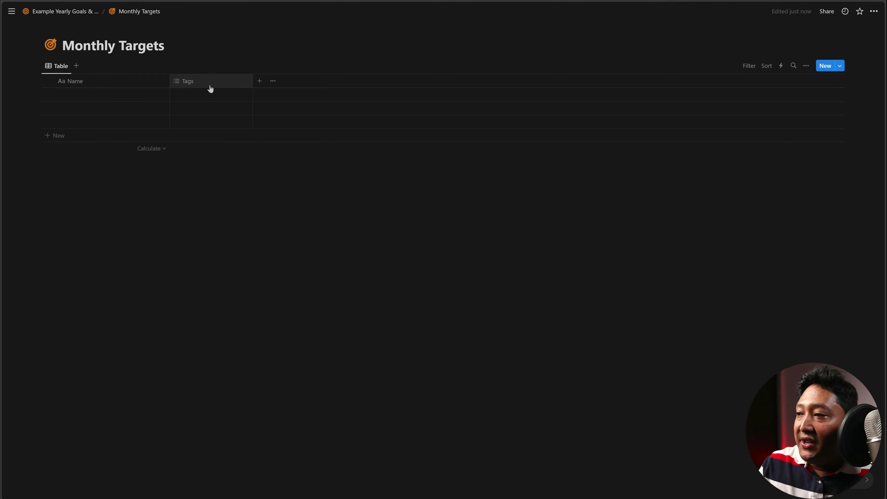
Rename the Name column of the database to Monthly Targets
{"action": "left_click", "coordinate": [91, 84]}
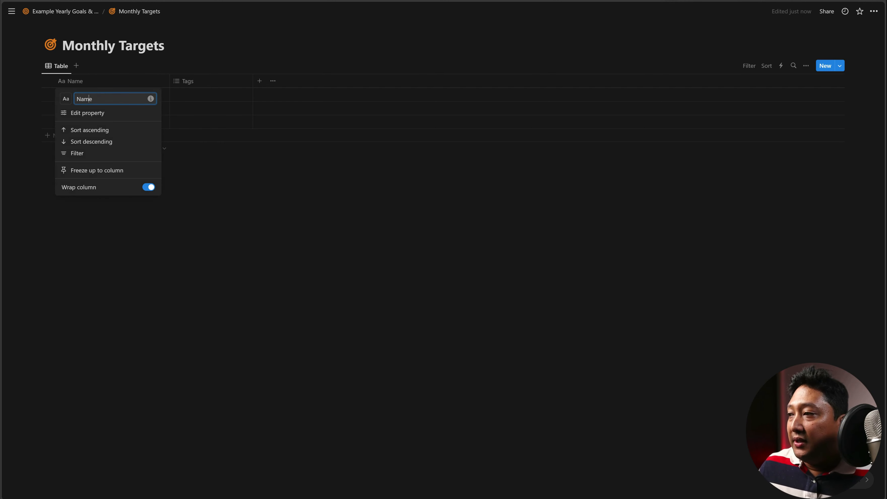
{"action": "type", "text": "Targets"}
{"action": "key", "text": "Home"}
{"action": "type", "text": "Mon"}
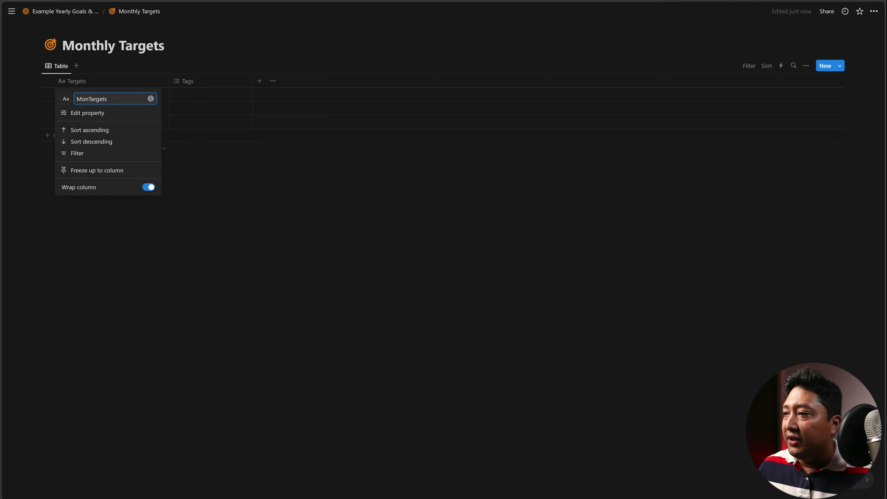
{"action": "type", "text": "thly"}
{"action": "key", "text": "Return"}
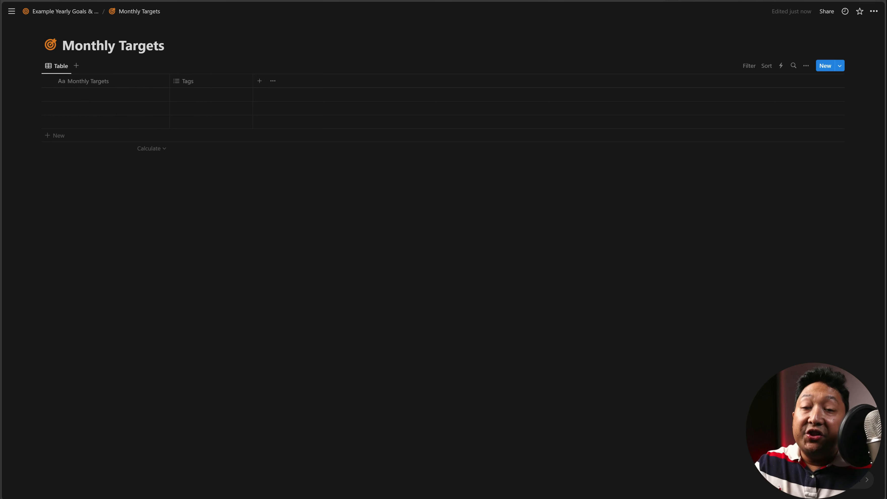
Change the Tags property to the Select type and rename it Category
{"action": "left_click", "coordinate": [203, 81]}
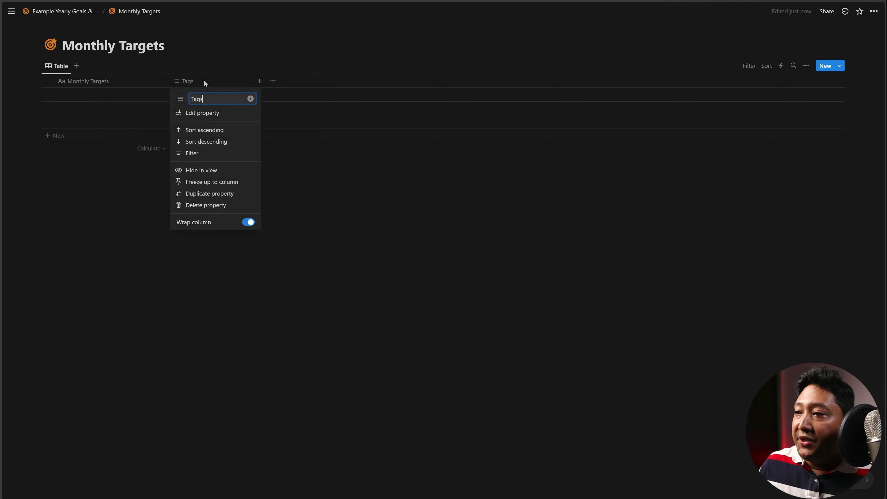
{"action": "left_click", "coordinate": [213, 117]}
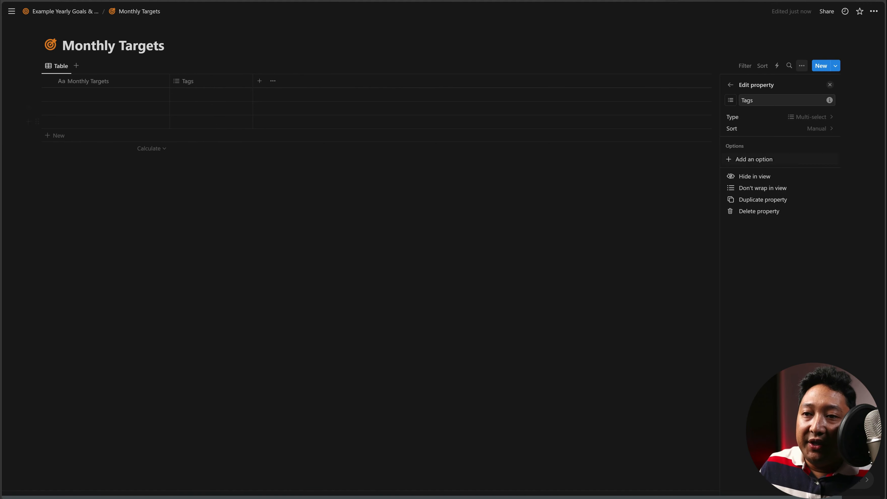
{"action": "left_click", "coordinate": [820, 118]}
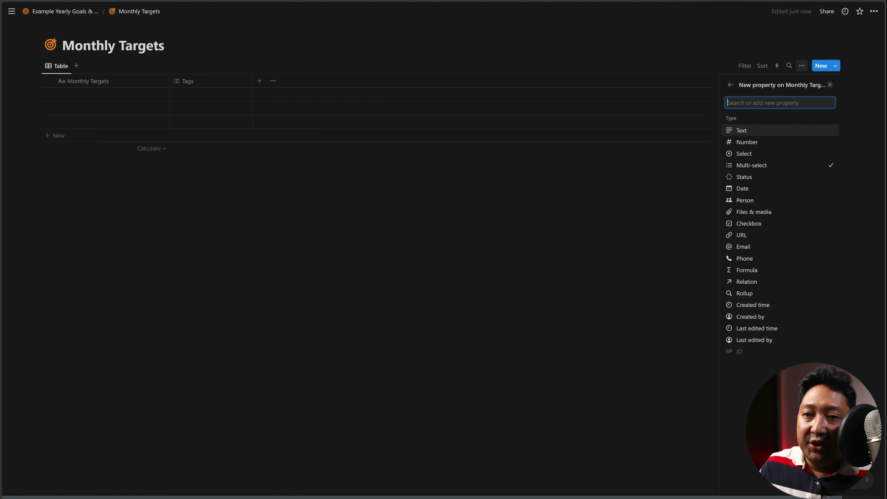
{"action": "left_click", "coordinate": [808, 154]}
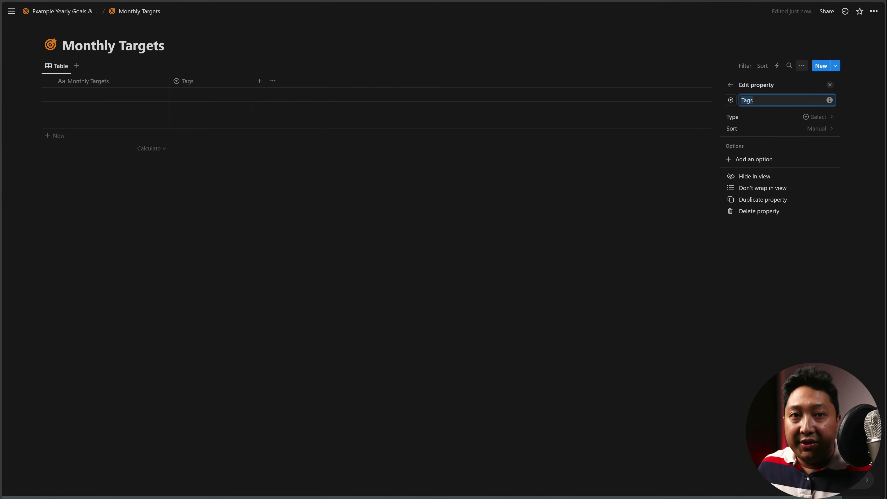
{"action": "type", "text": "Categori"}
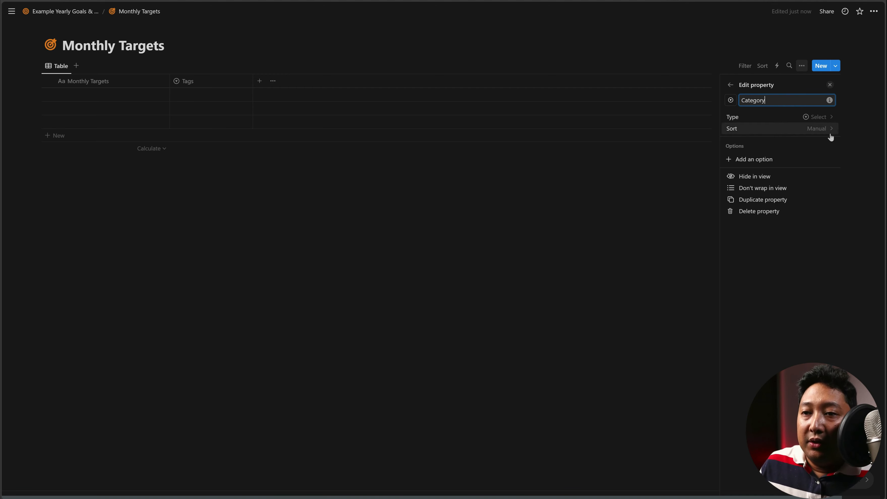
Add the options Finance, Content and Product to the Category property
{"action": "left_click", "coordinate": [761, 162]}
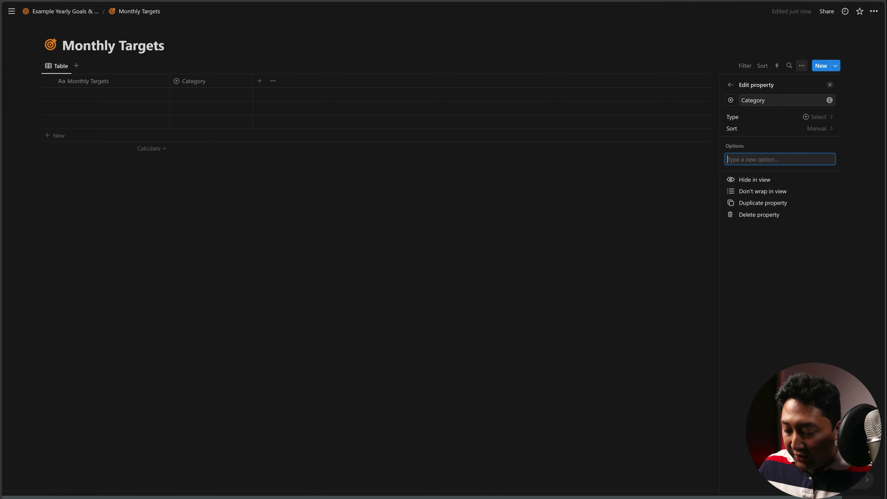
{"action": "type", "text": "Finance"}
{"action": "key", "text": "Return"}
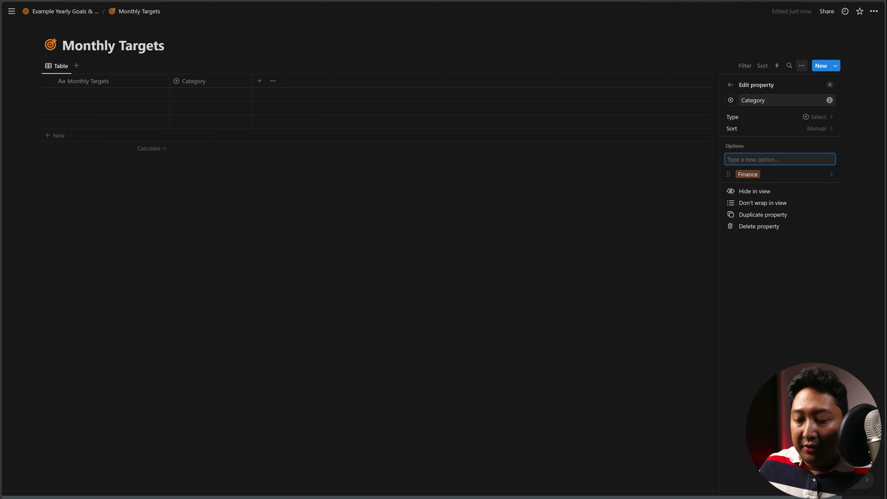
{"action": "type", "text": "Content"}
{"action": "key", "text": "Return"}
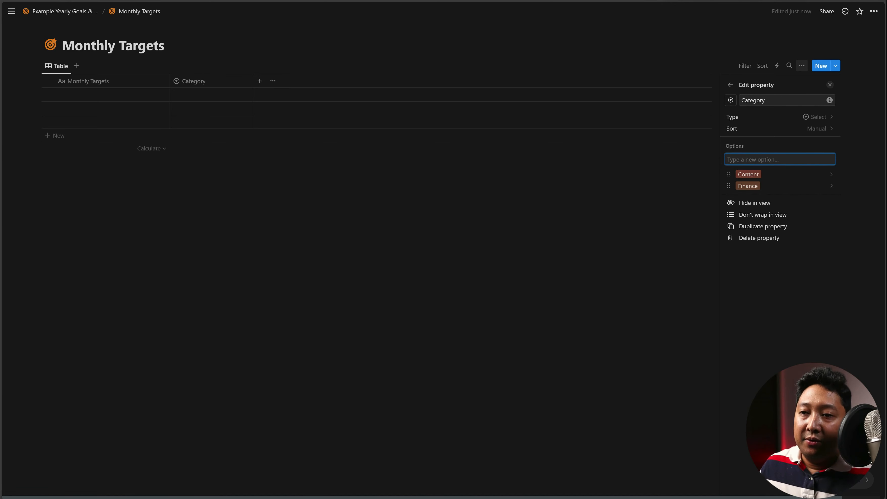
{"action": "type", "text": "Product"}
{"action": "key", "text": "Return"}
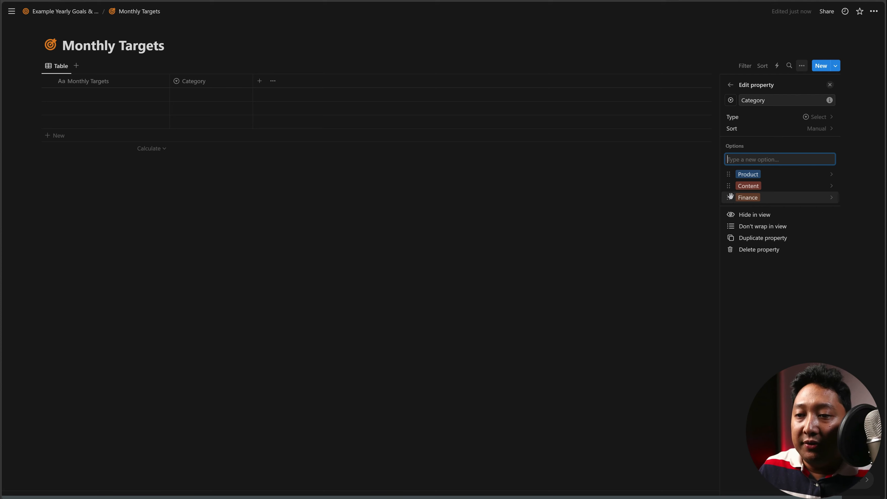
Colour the Finance option green and reorder the Category options to Finance, Content, Product
{"action": "left_click", "coordinate": [730, 197]}
{"action": "left_click", "coordinate": [798, 321]}
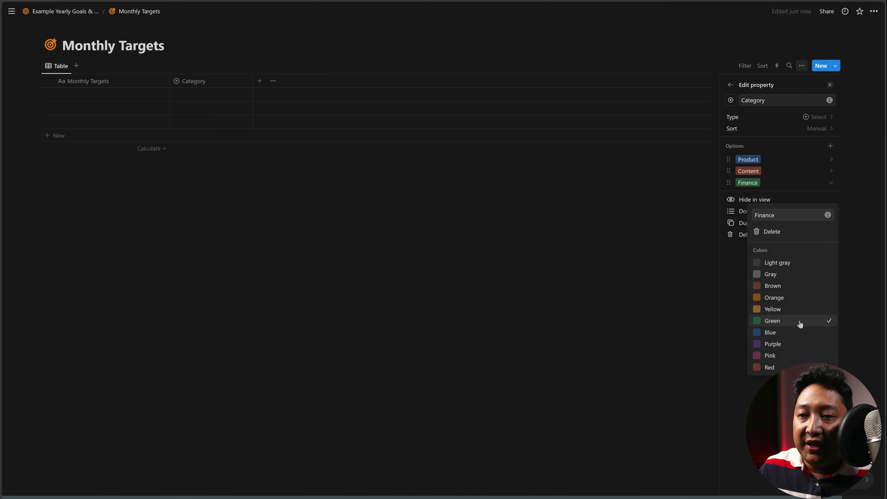
{"action": "left_click", "coordinate": [744, 171]}
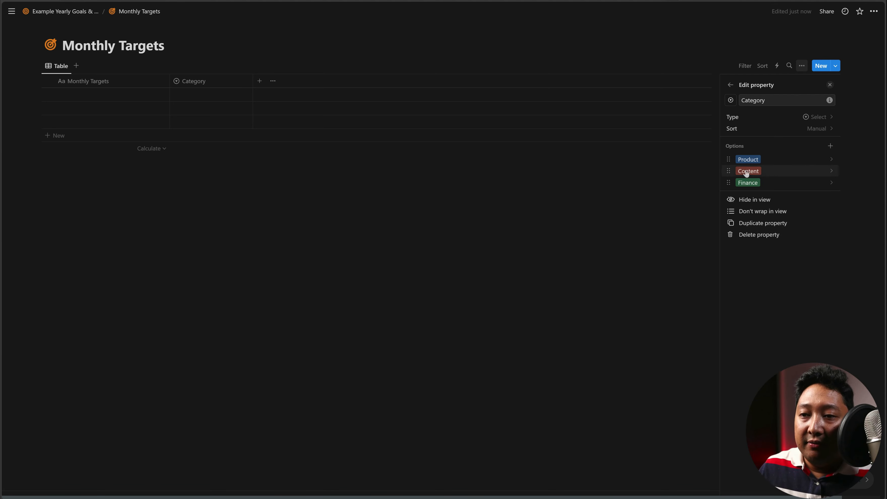
{"action": "left_click", "coordinate": [730, 170]}
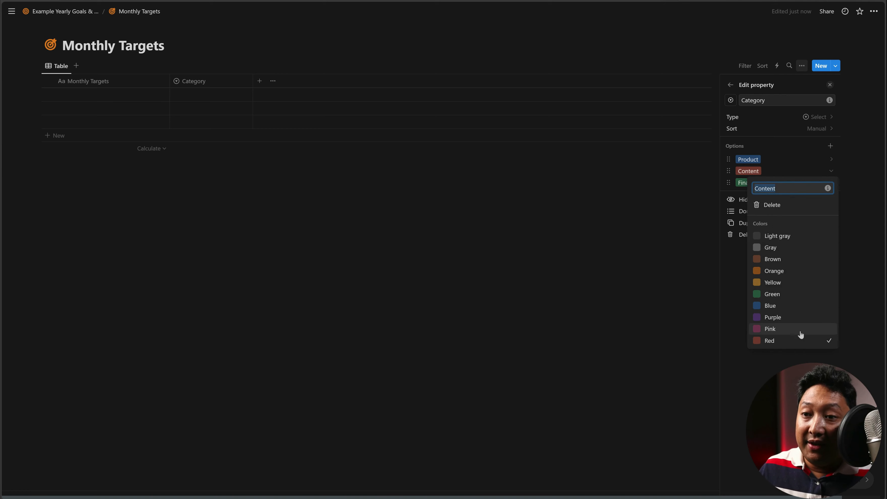
{"action": "left_click", "coordinate": [726, 289]}
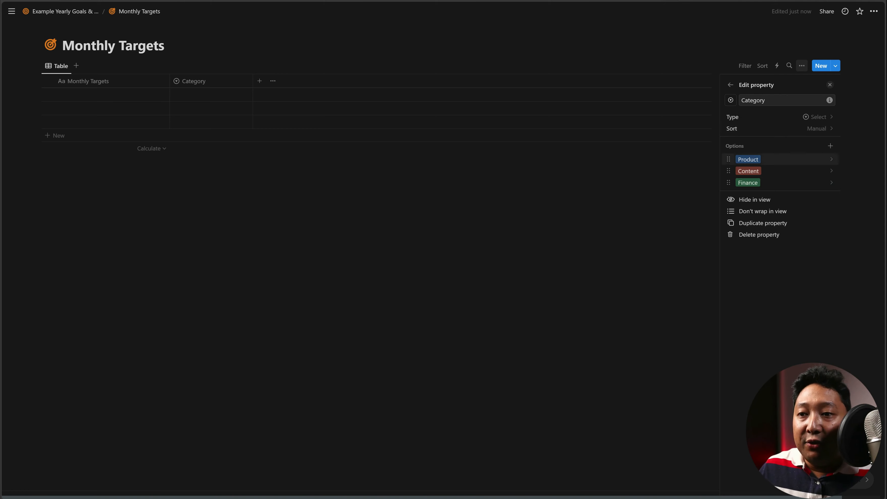
{"action": "mouse_move", "coordinate": [728, 182]}
{"action": "left_mouse_down"}
{"action": "mouse_move", "coordinate": [729, 159]}
{"action": "mouse_move", "coordinate": [728, 171]}
{"action": "left_mouse_up"}
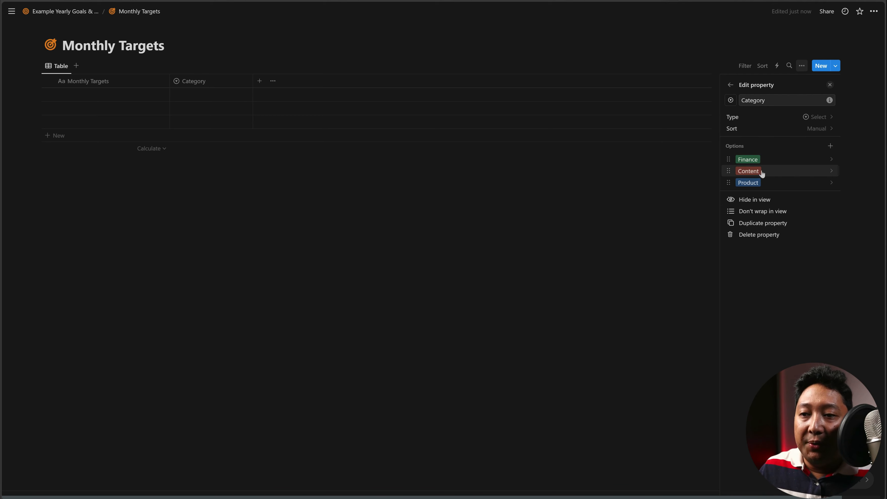
{"action": "key", "text": "Escape"}
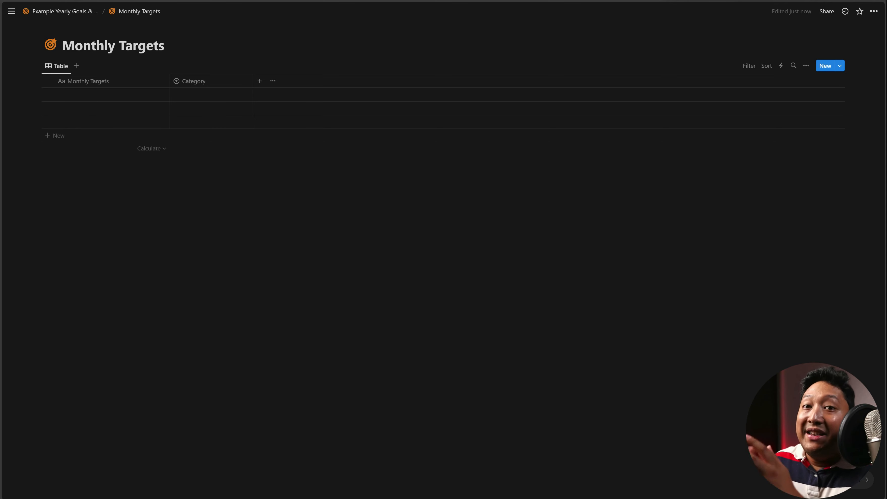
Add a Date property named Date to the Monthly Targets table
{"action": "left_click", "coordinate": [260, 81]}
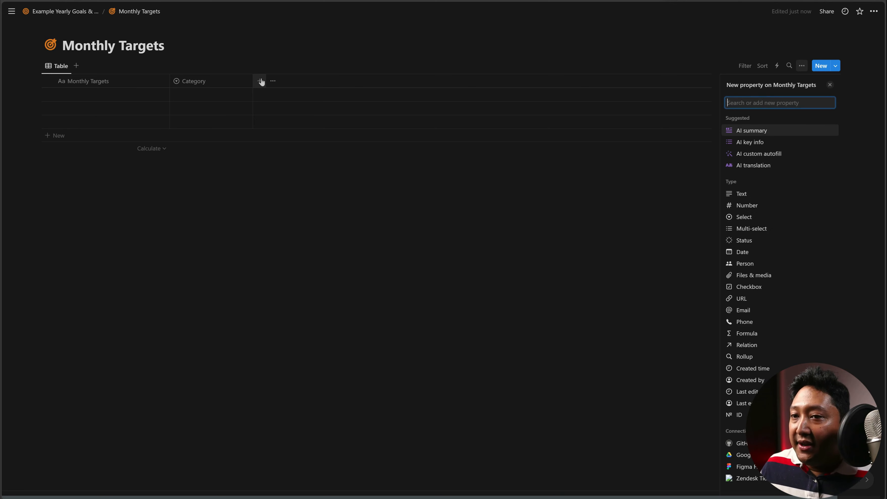
{"action": "type", "text": "date"}
{"action": "left_click", "coordinate": [748, 133]}
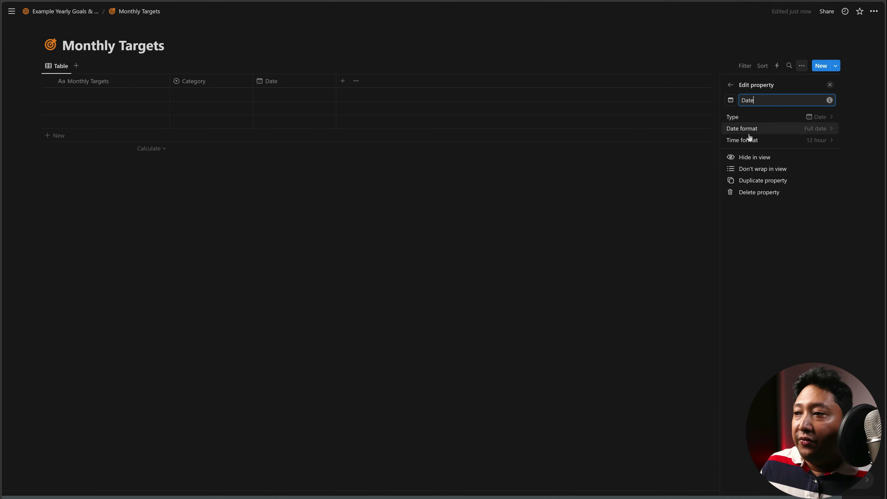
{"action": "key", "text": "Escape"}
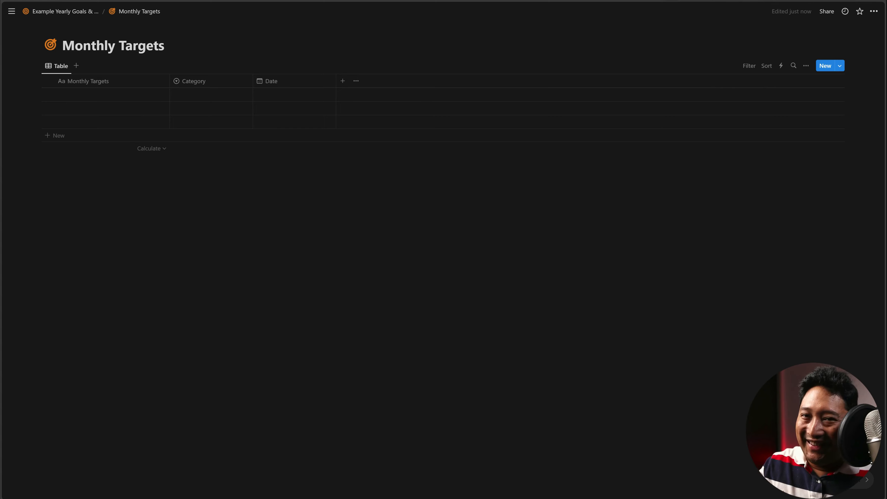
Add a Number property named Target to the Monthly Targets table
{"action": "left_click", "coordinate": [342, 82]}
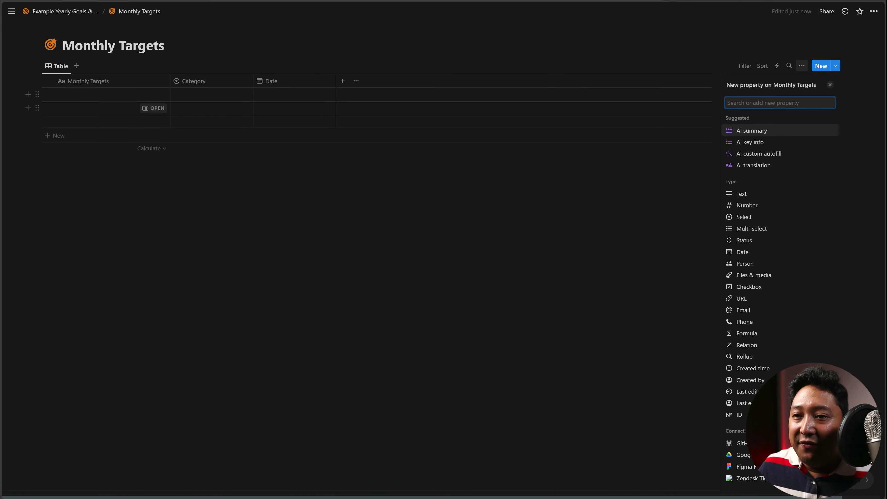
{"action": "type", "text": "num"}
{"action": "key", "text": "Return"}
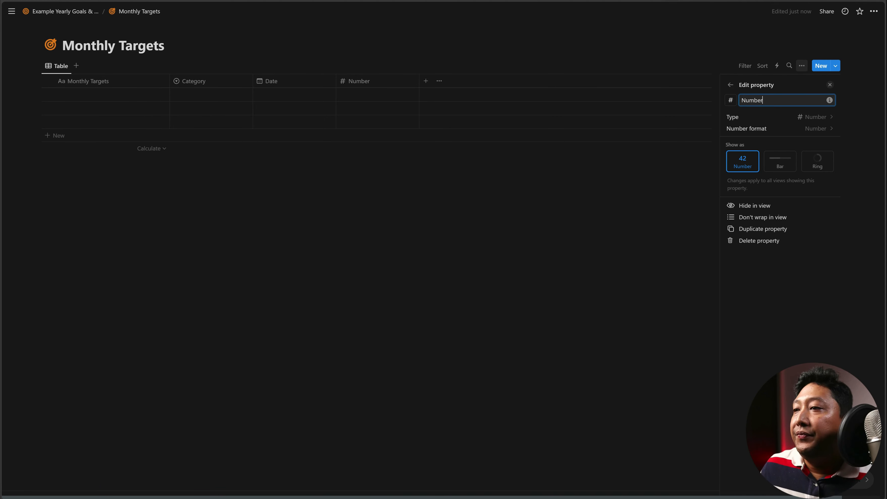
{"action": "key", "text": "ctrl+a"}
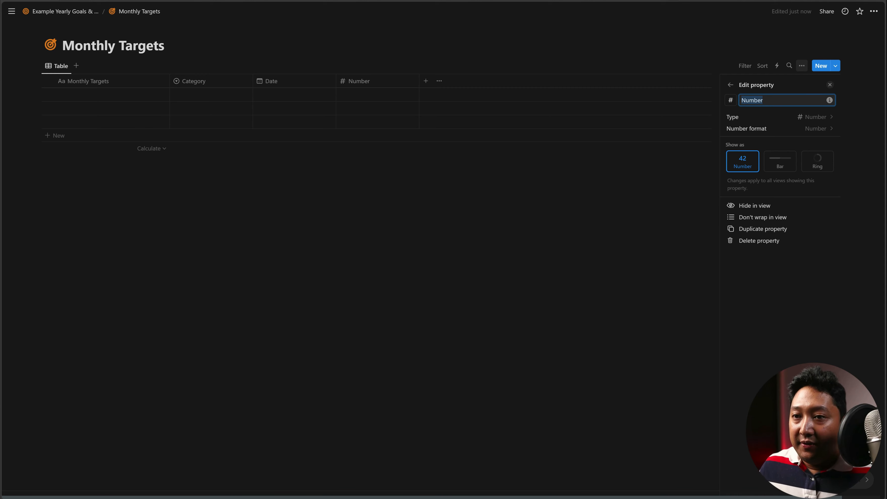
{"action": "type", "text": "Target"}
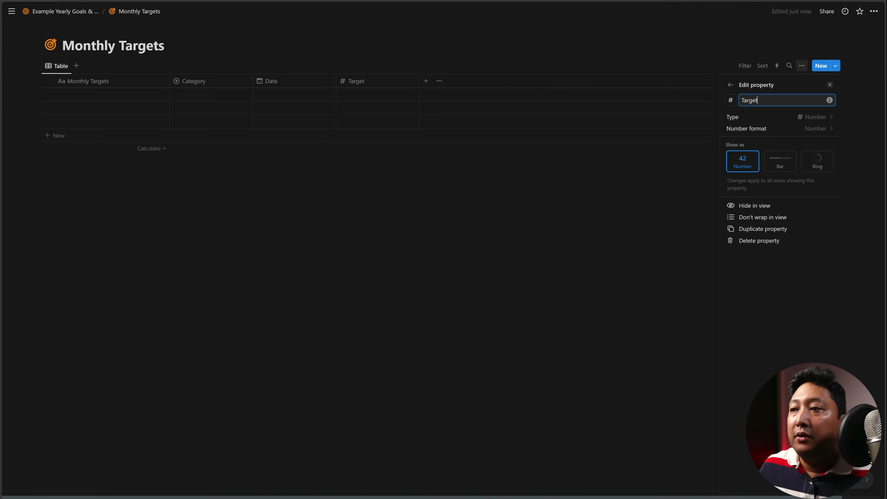
{"action": "left_click", "coordinate": [428, 82]}
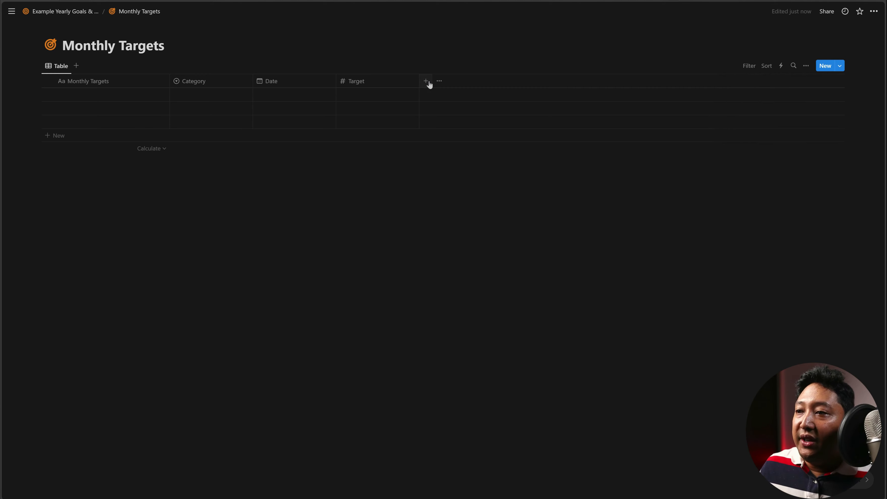
Add another Number property after the Target column
{"action": "left_click", "coordinate": [427, 82]}
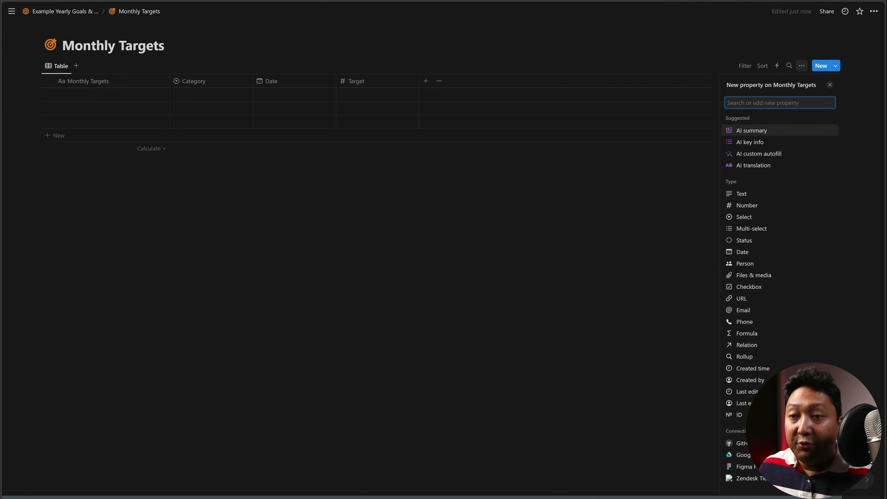
{"action": "type", "text": "number"}
{"action": "left_click", "coordinate": [769, 132]}
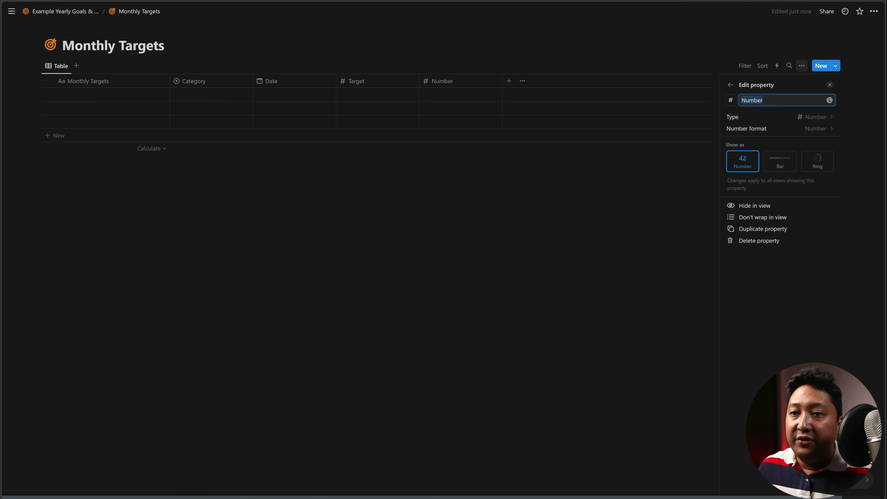
Rename the new number property in the Monthly Targets table to Progress
{"action": "key", "text": "BackSpace"}
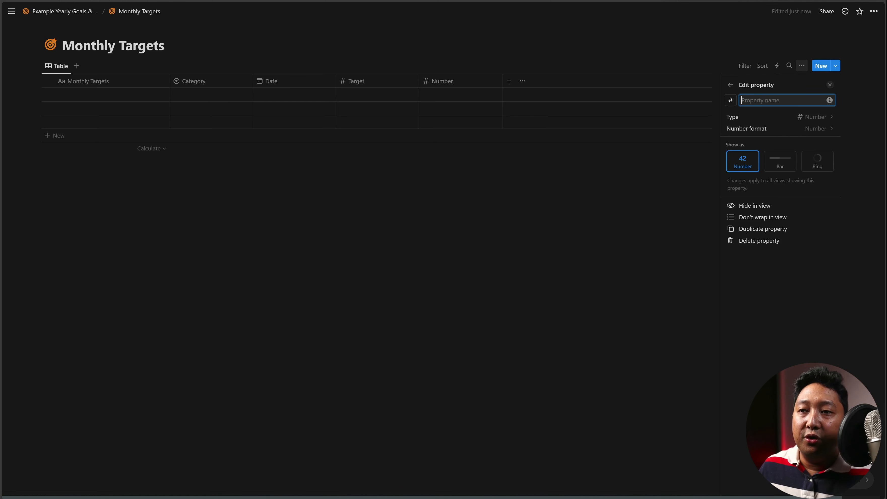
{"action": "type", "text": "Progress"}
{"action": "key", "text": "Return"}
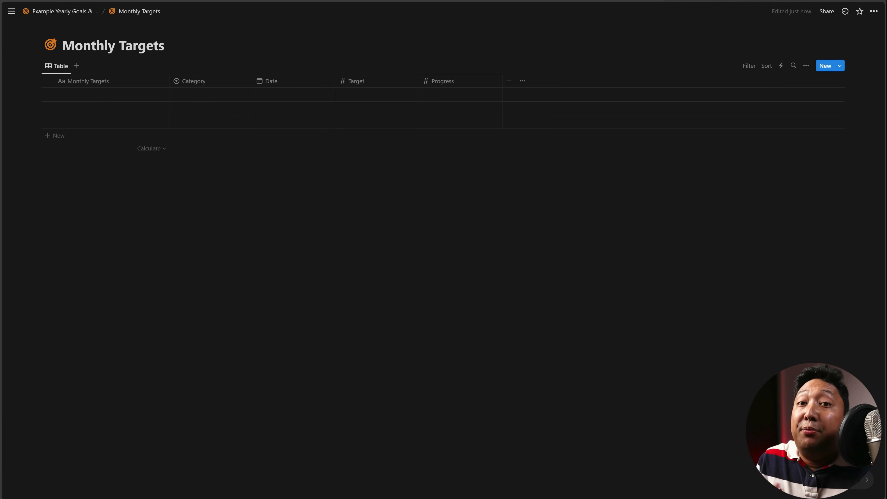
Add a formula property named Progress Bar to the Monthly Targets table
{"action": "left_click", "coordinate": [509, 81]}
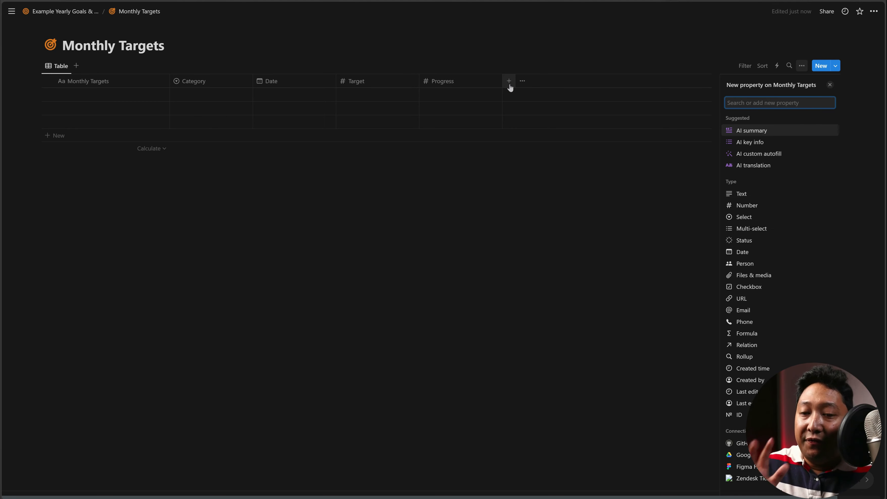
{"action": "type", "text": "fo"}
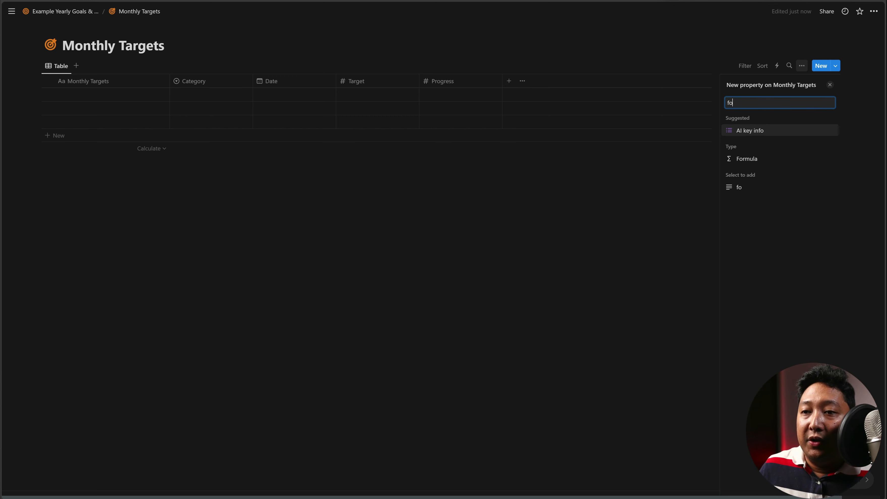
{"action": "left_click", "coordinate": [765, 160]}
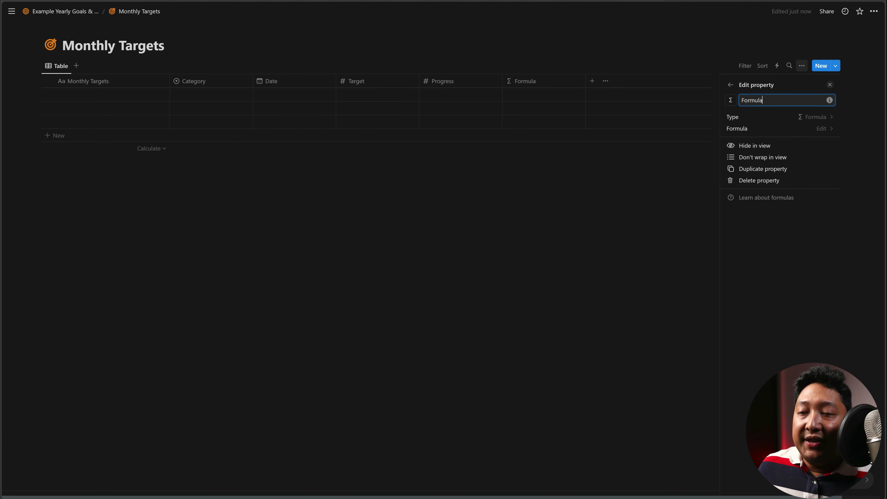
{"action": "double_click", "coordinate": [754, 100]}
{"action": "type", "text": "Progres"}
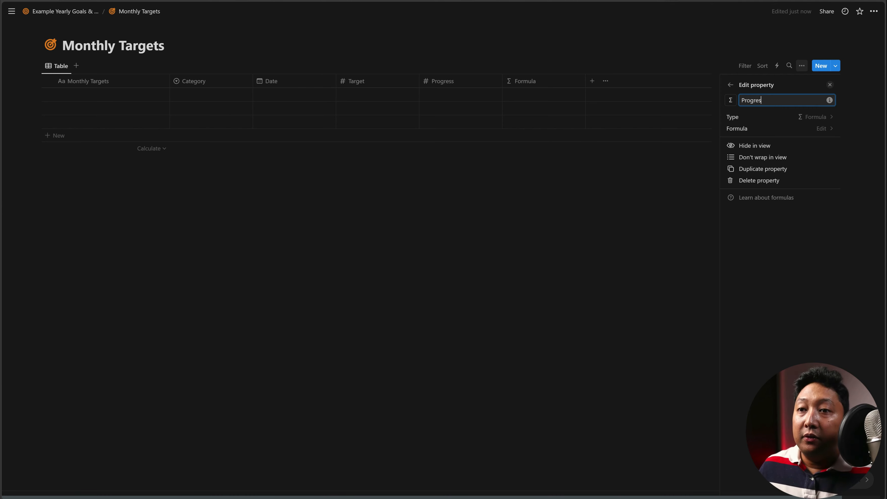
{"action": "type", "text": "s Bar"}
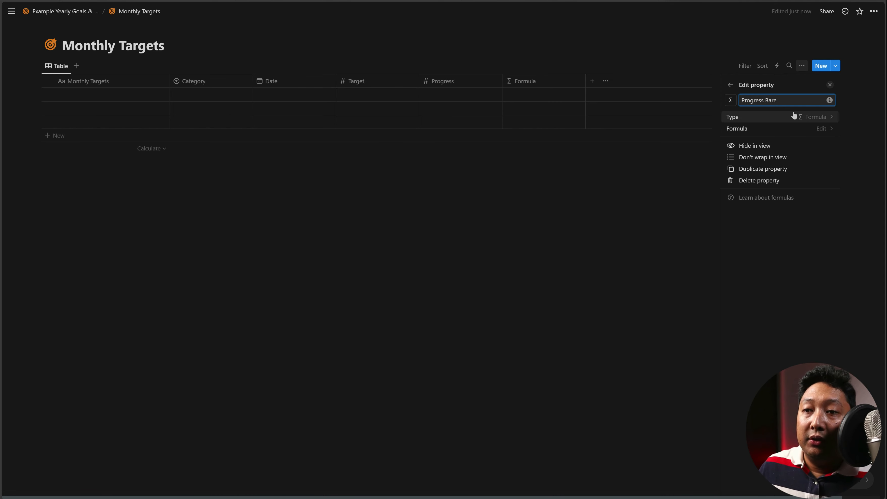
Set the Progress Bar formula to the Progress property divided by the Target property
{"action": "left_click", "coordinate": [822, 129]}
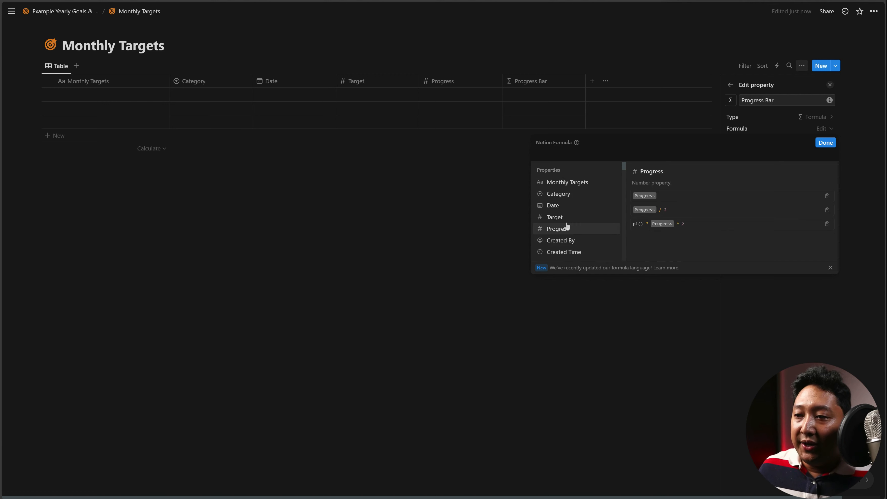
{"action": "type", "text": "prog"}
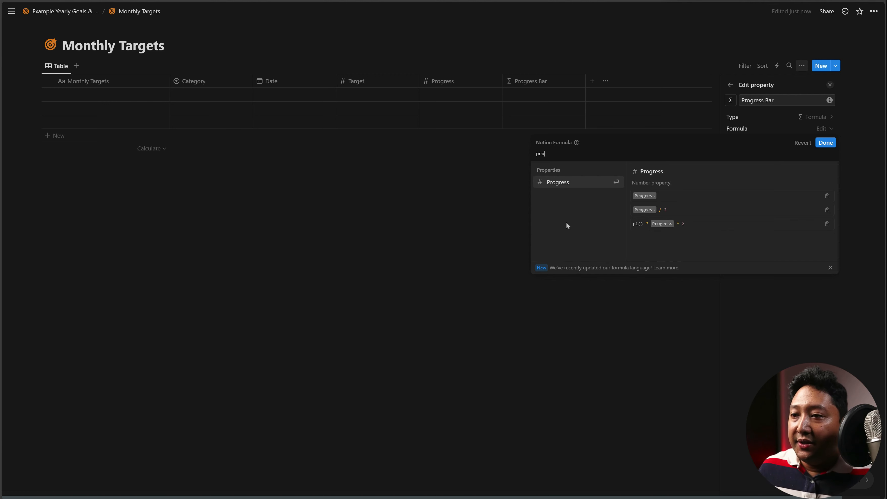
{"action": "key", "text": "Return"}
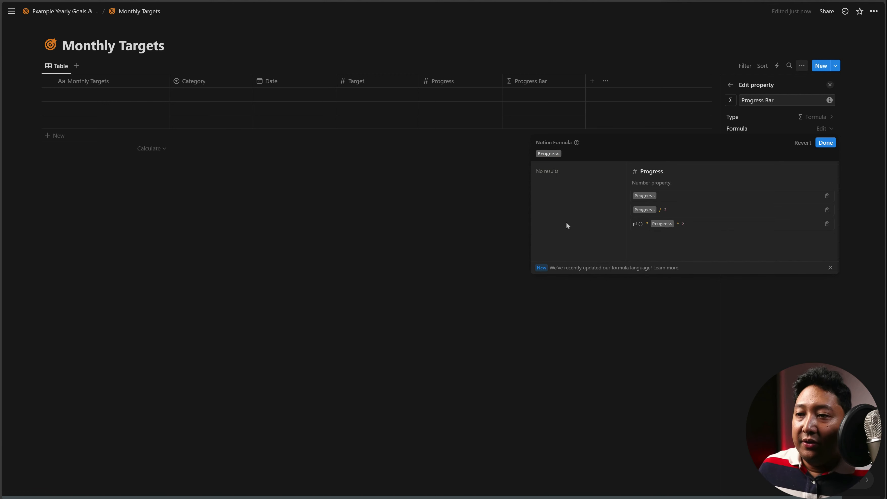
{"action": "type", "text": "/"}
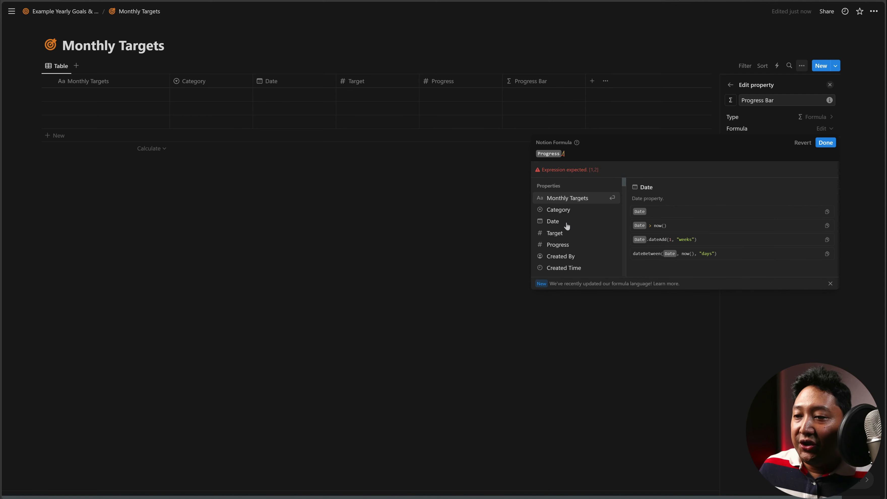
{"action": "left_click", "coordinate": [565, 234]}
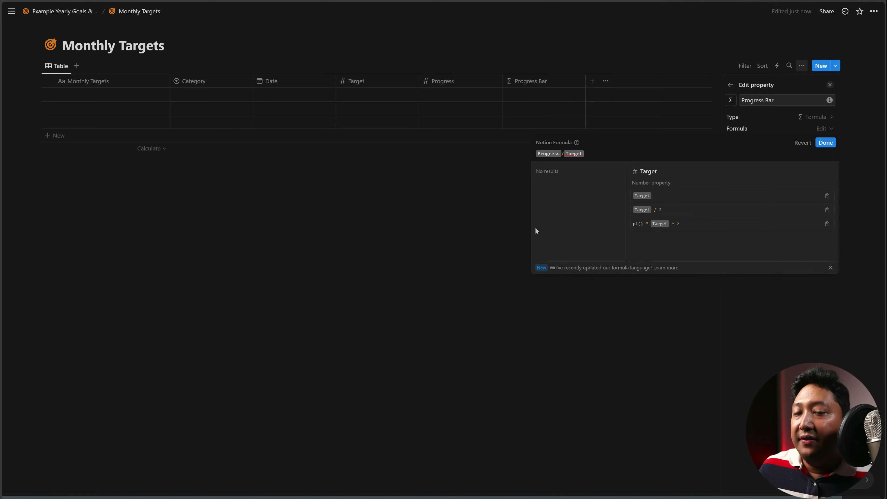
{"action": "left_click", "coordinate": [825, 143]}
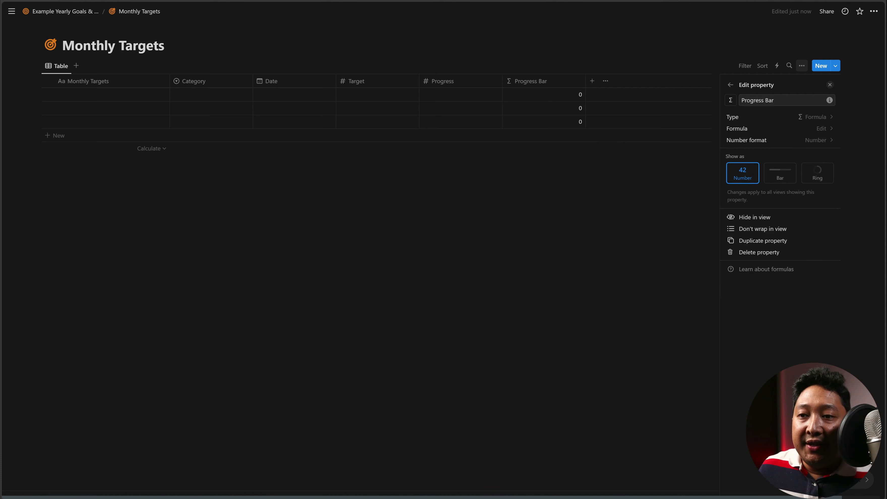
Show the Progress Bar property as a green bar with its number displayed
{"action": "left_click", "coordinate": [781, 174]}
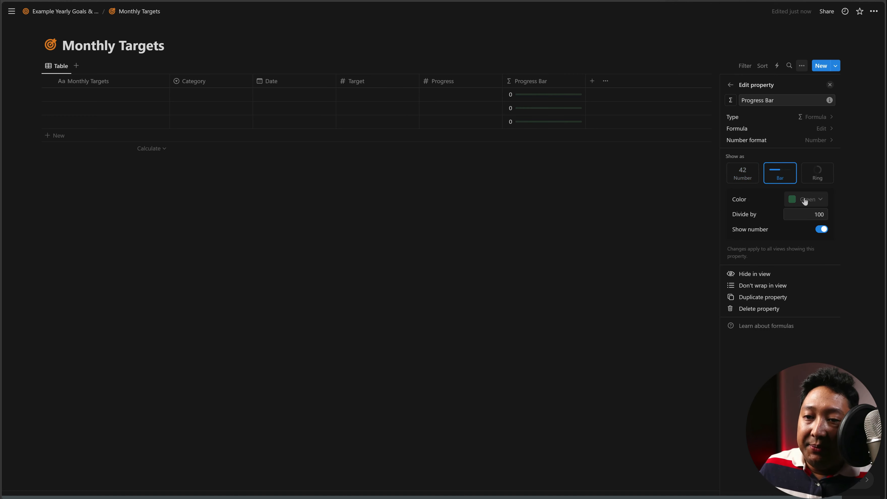
{"action": "left_click", "coordinate": [820, 198]}
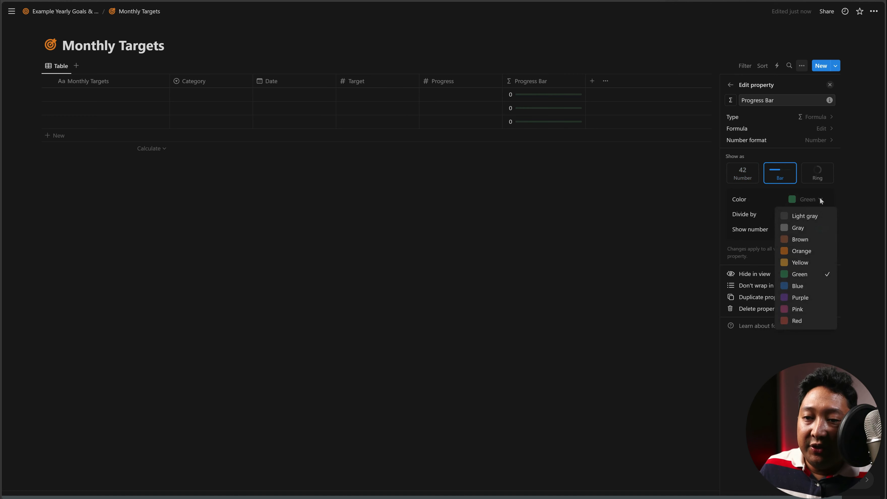
{"action": "left_click", "coordinate": [851, 201]}
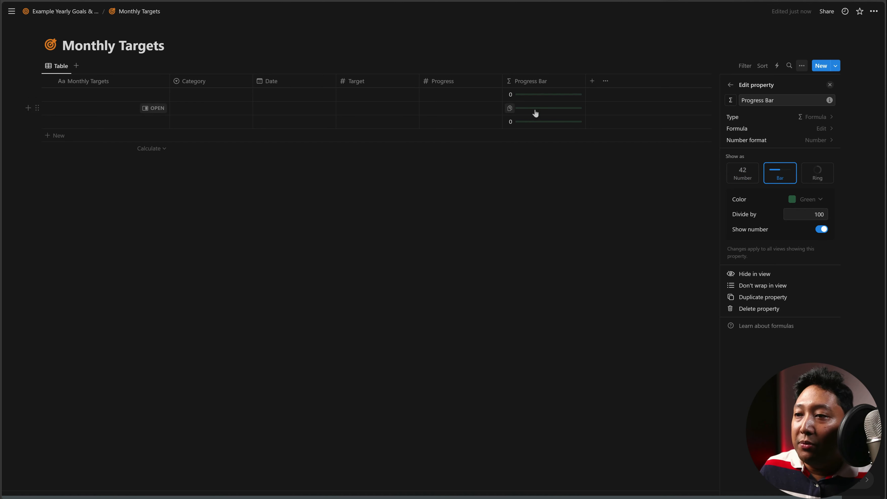
{"action": "left_click", "coordinate": [821, 231]}
{"action": "left_click", "coordinate": [821, 231]}
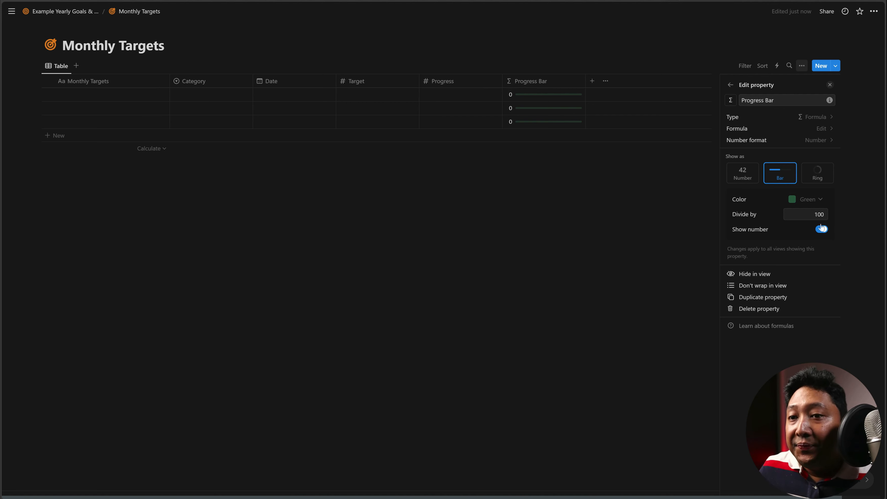
Set the Progress Bar property's number format to Percent and close the property settings
{"action": "left_click", "coordinate": [811, 141]}
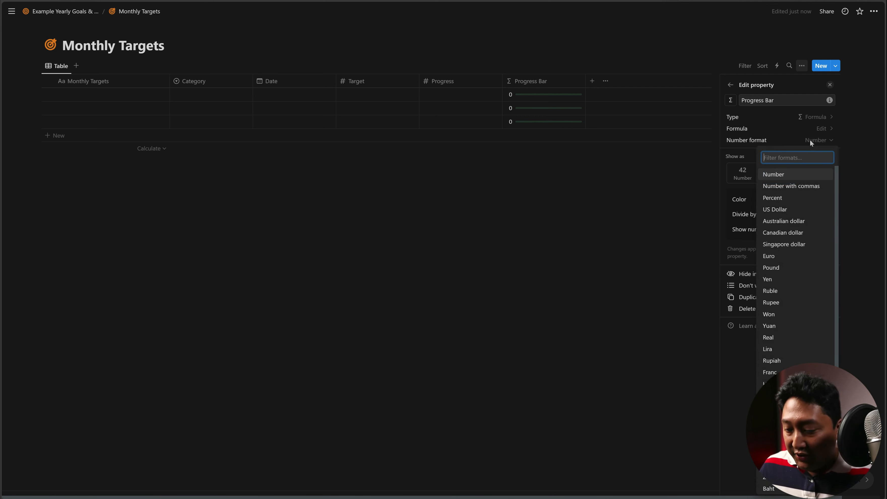
{"action": "type", "text": "per"}
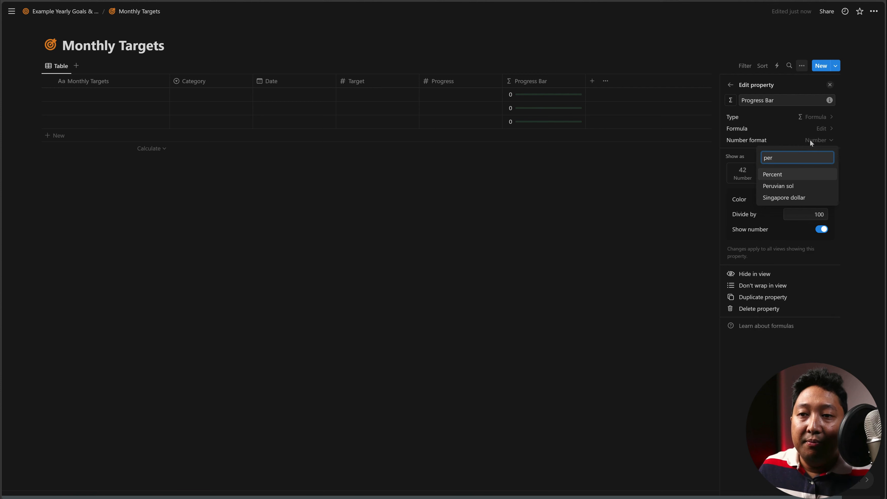
{"action": "key", "text": "Return"}
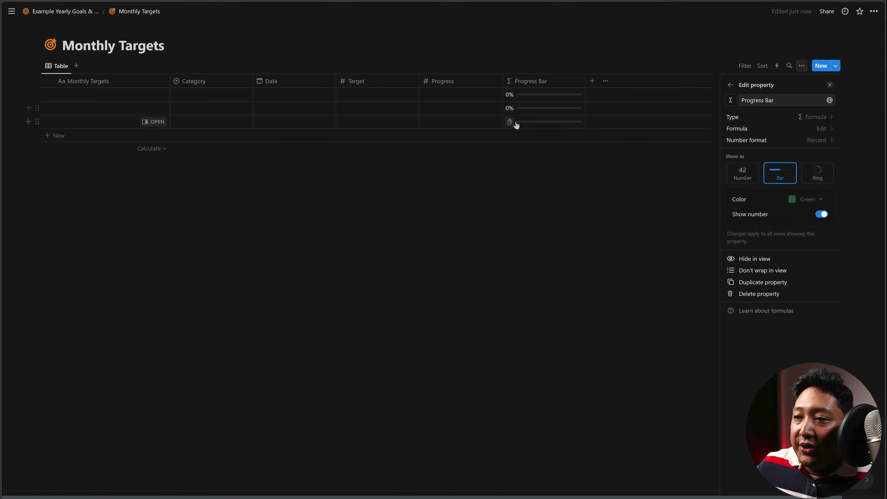
{"action": "left_click", "coordinate": [830, 85]}
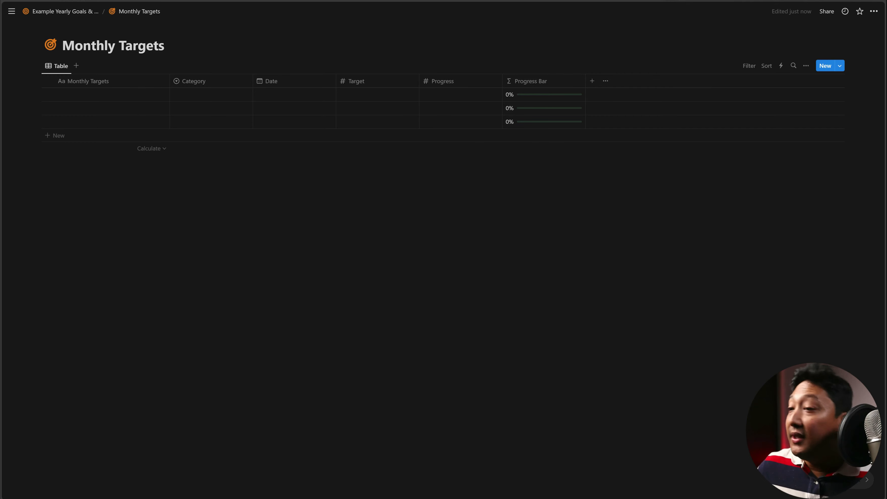
Enter a Target of 1000 in the first row of the table
{"action": "left_click", "coordinate": [378, 96]}
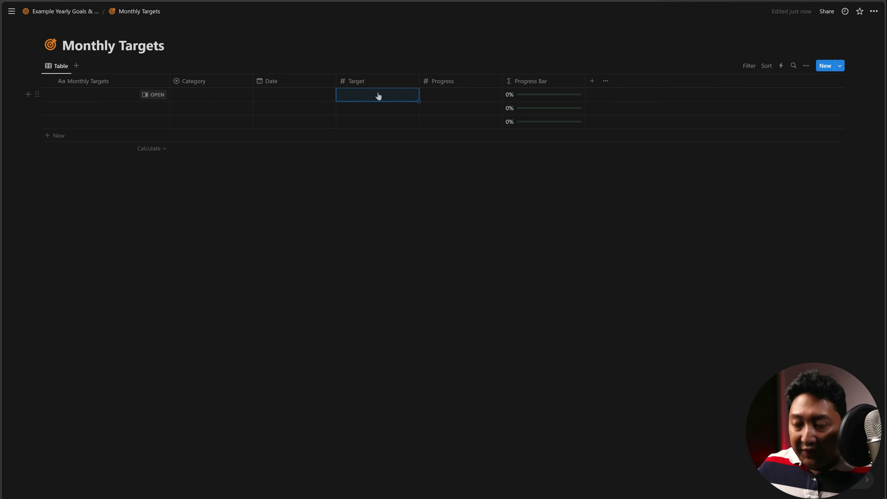
{"action": "type", "text": "1000"}
{"action": "key", "text": "Return"}
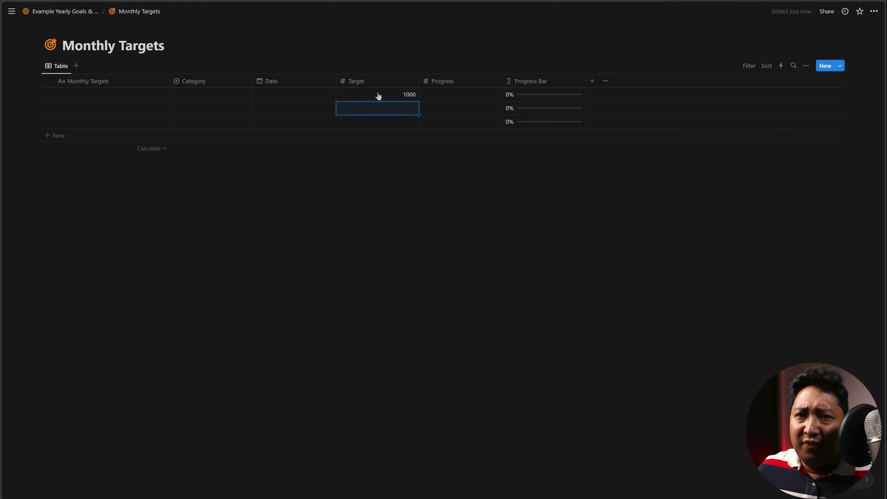
Try out the progress bar in the first row with Progress values of 10 and 35
{"action": "left_click", "coordinate": [459, 97]}
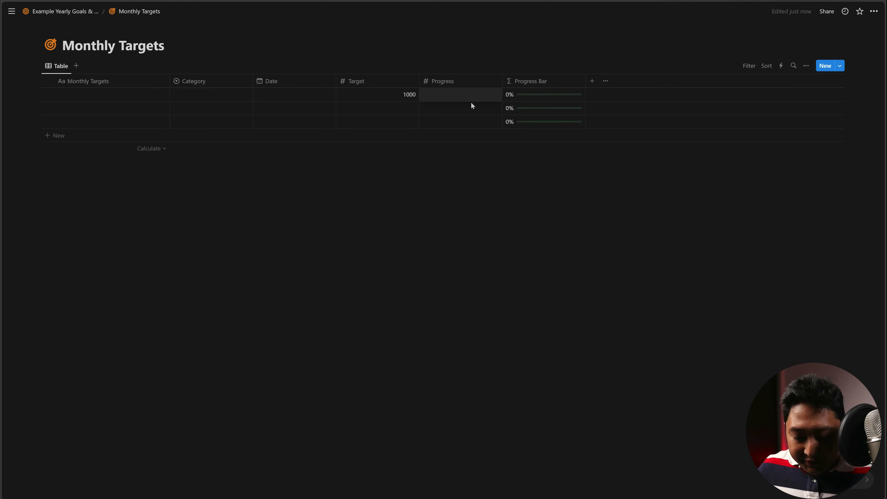
{"action": "type", "text": "10"}
{"action": "key", "text": "Return"}
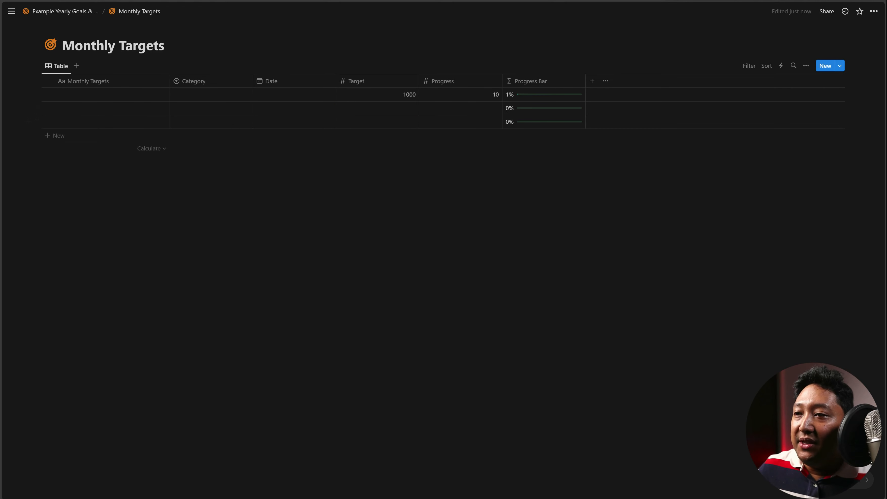
{"action": "left_click", "coordinate": [483, 98]}
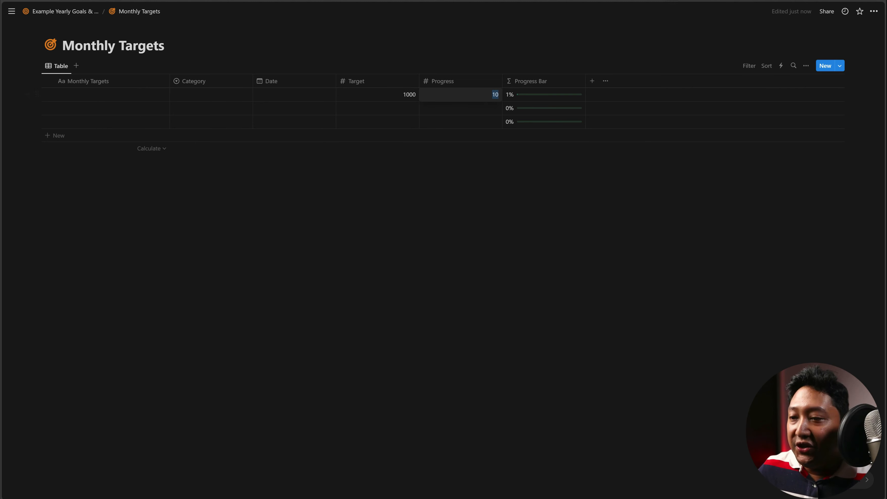
{"action": "type", "text": "35"}
{"action": "key", "text": "Return"}
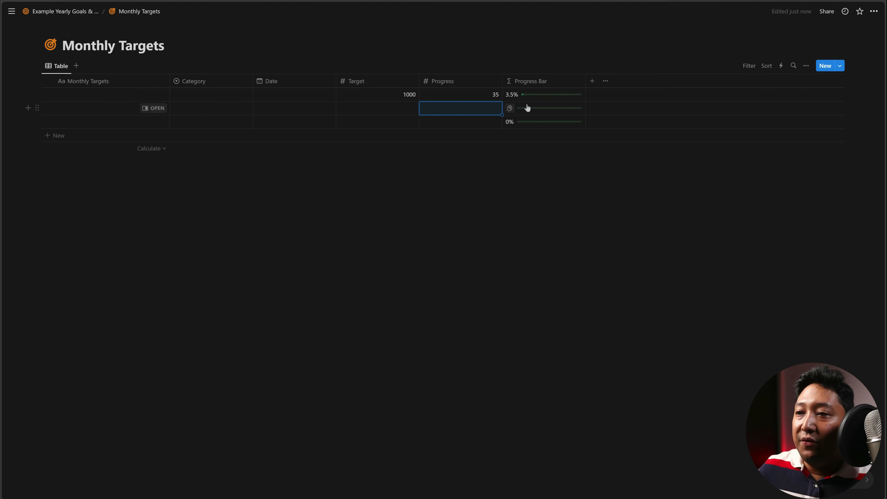
Set the first row's Progress value to 500
{"action": "left_click", "coordinate": [488, 99]}
{"action": "type", "text": "500"}
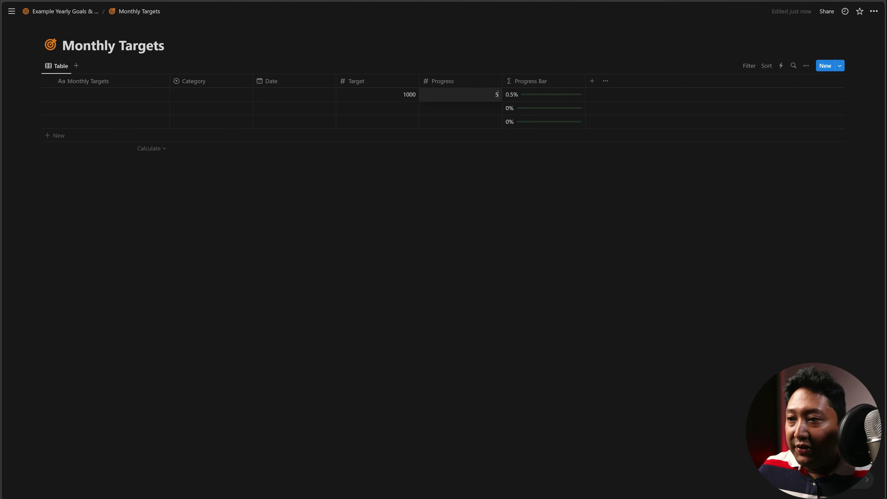
{"action": "key", "text": "Escape"}
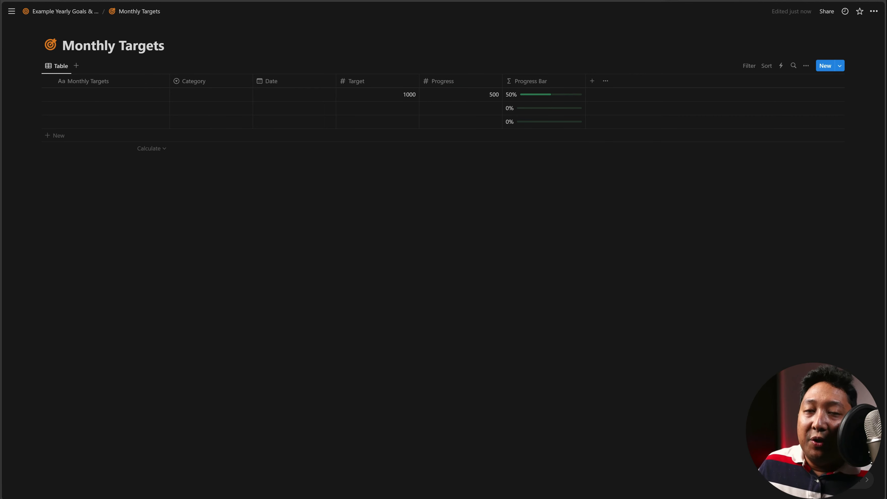
Add a relation property to the Monthly Planning database of Example Yearly Goals & Planner, with Show on Monthly Planning enabled
{"action": "left_click", "coordinate": [593, 81]}
{"action": "type", "text": "rela"}
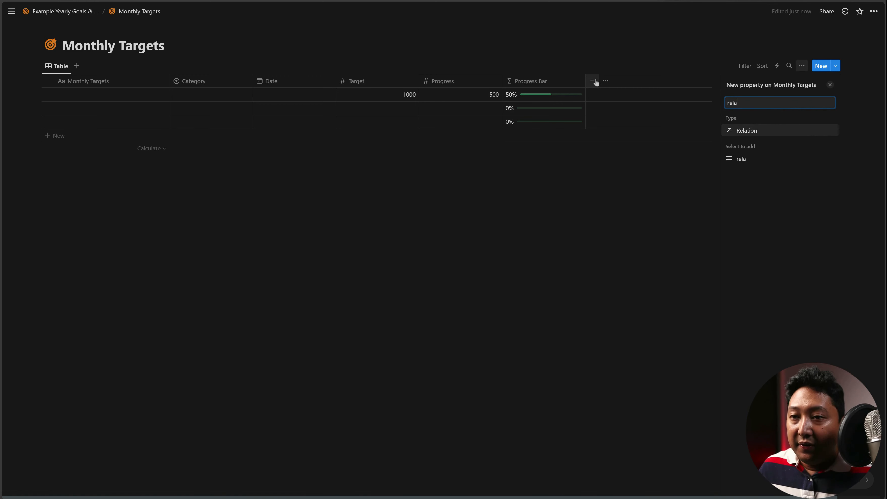
{"action": "left_click", "coordinate": [759, 132]}
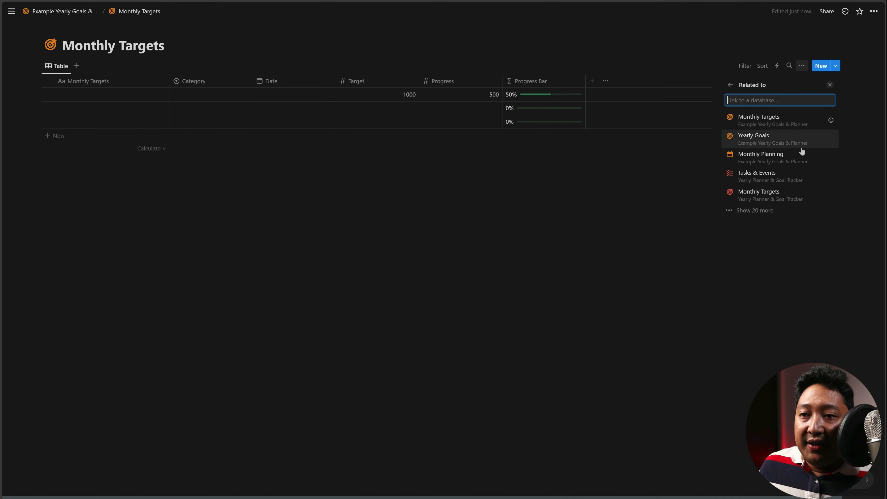
{"action": "left_click", "coordinate": [827, 163]}
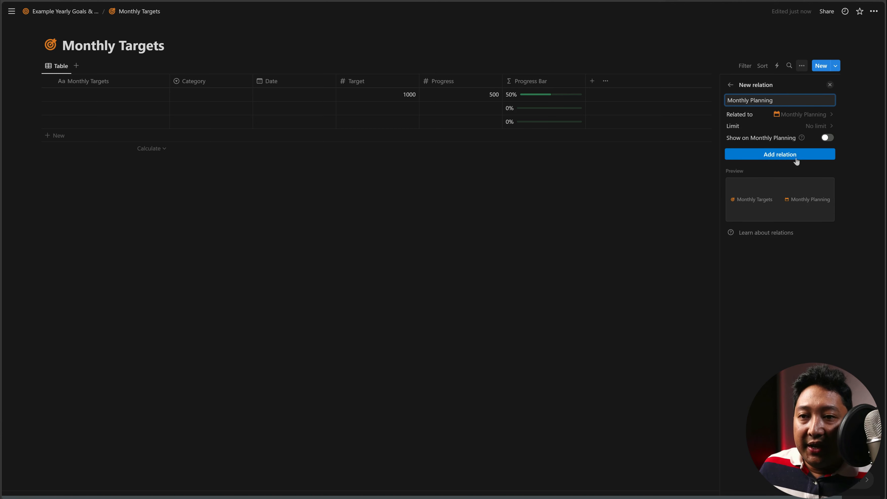
{"action": "left_click", "coordinate": [827, 138]}
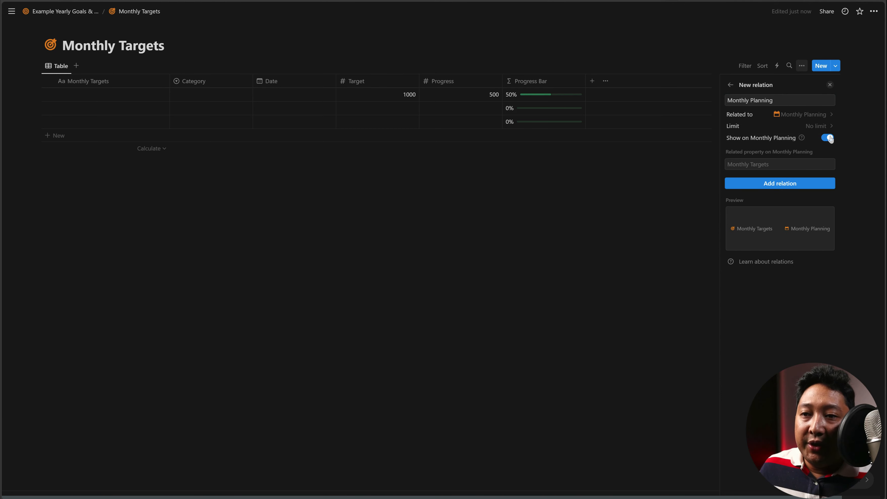
{"action": "mouse_move", "coordinate": [801, 137]}
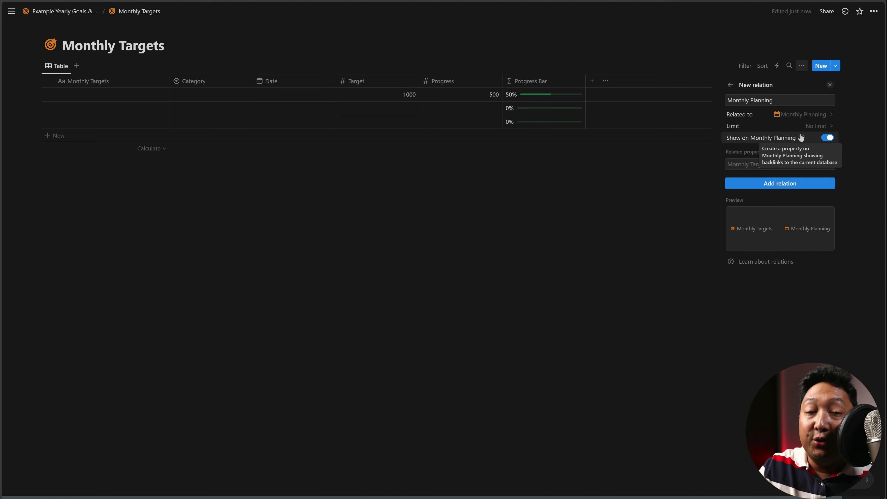
{"action": "left_click", "coordinate": [809, 185]}
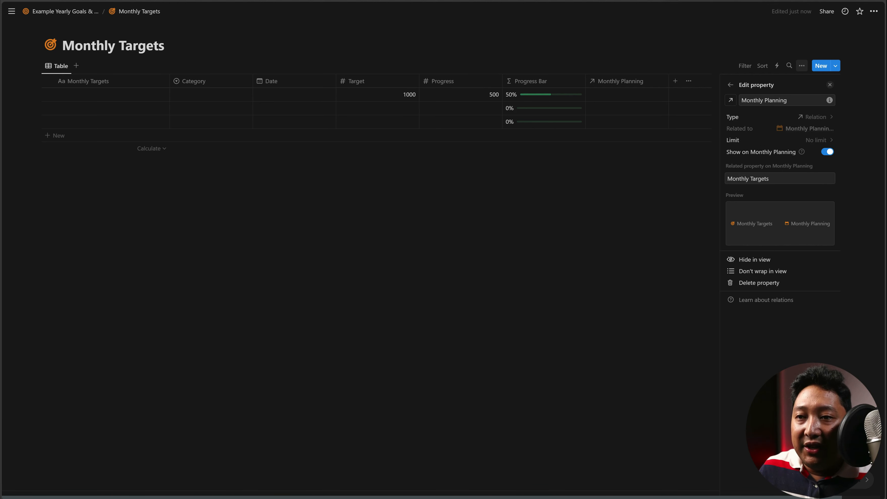
Create a new template for Monthly Targets and reorder its properties so Target precedes Progress and Monthly Planning comes last
{"action": "key", "text": "Escape"}
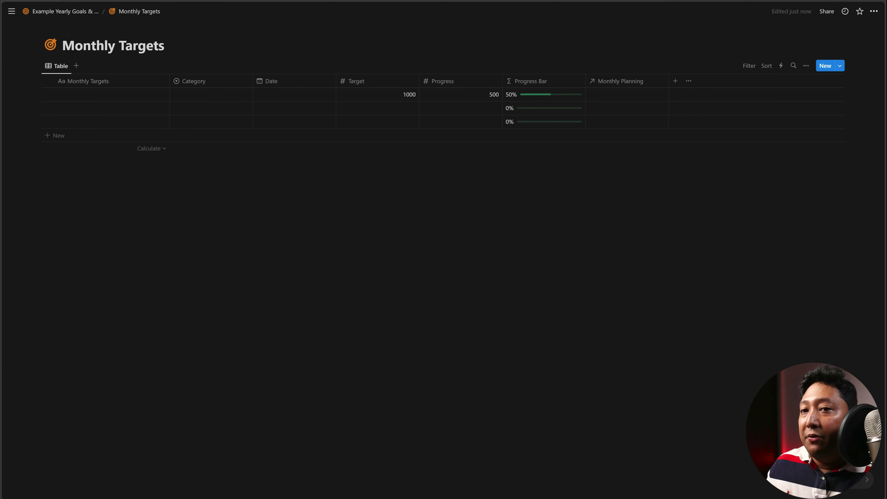
{"action": "left_click", "coordinate": [840, 67]}
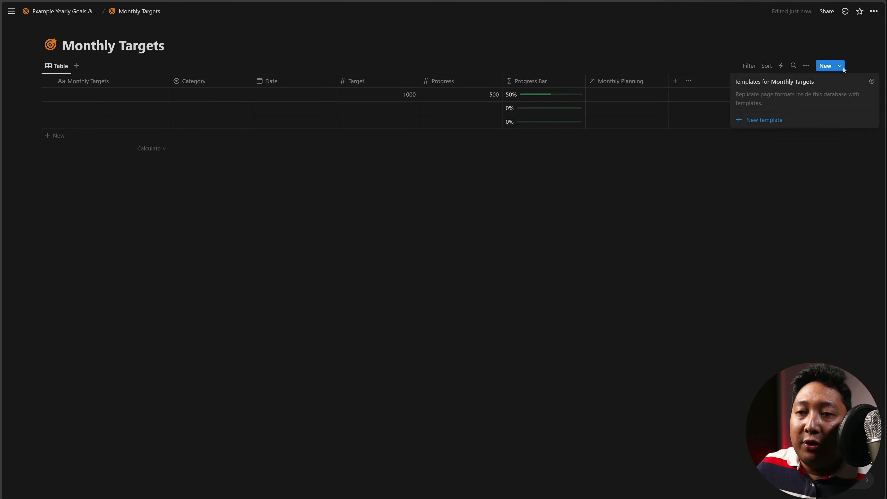
{"action": "left_click", "coordinate": [776, 121]}
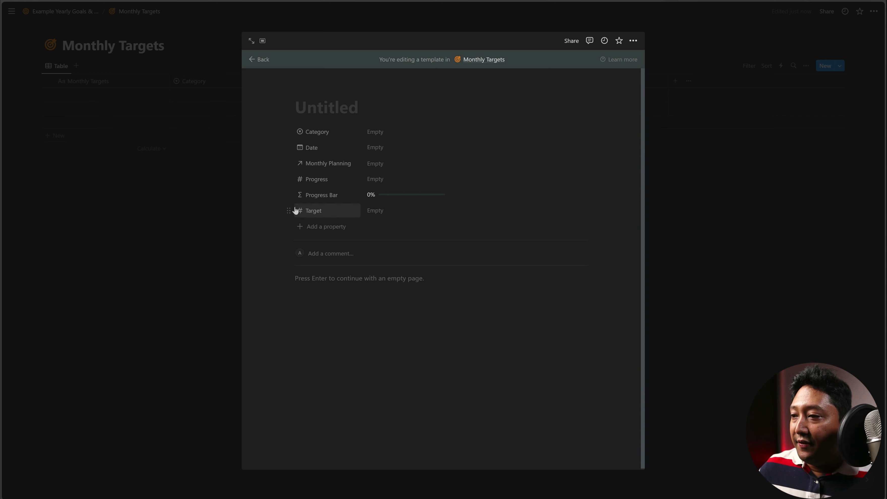
{"action": "left_click_drag", "start_coordinate": [290, 210], "coordinate": [296, 180]}
{"action": "left_click_drag", "start_coordinate": [299, 164], "coordinate": [299, 211]}
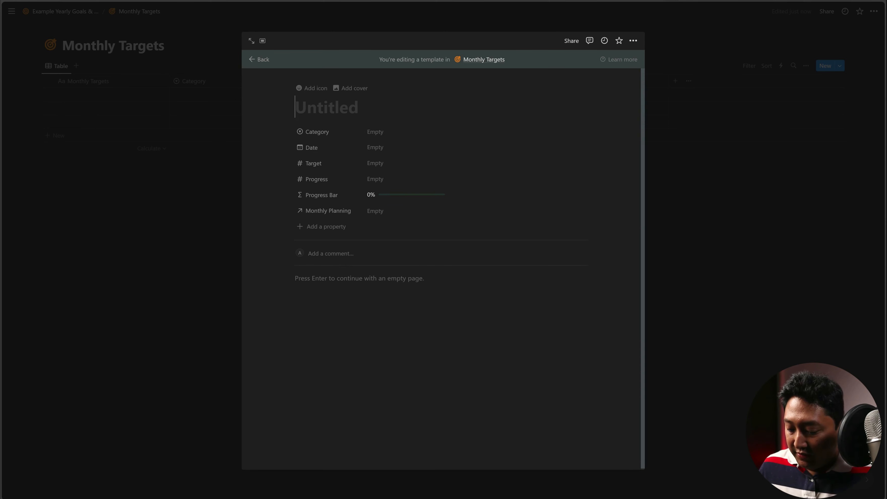
Title the template "New target" and give it the orange target arrow icon
{"action": "type", "text": "New targe"}
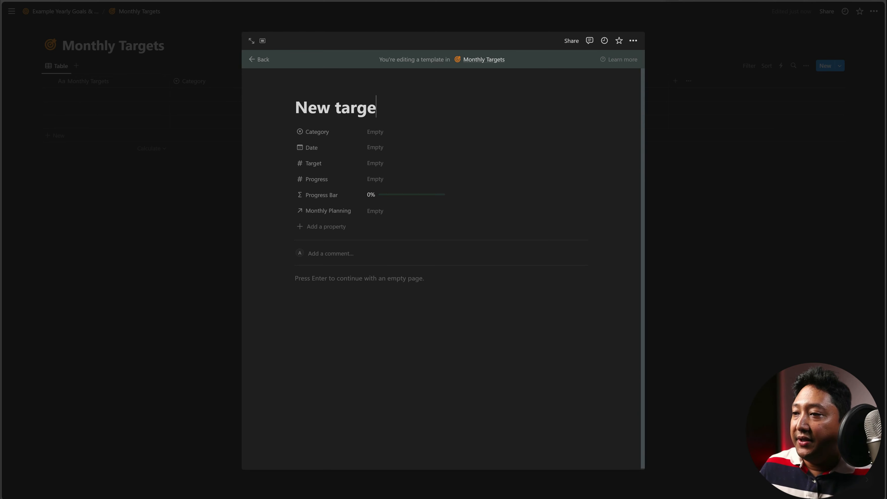
{"action": "type", "text": "t"}
{"action": "left_click", "coordinate": [312, 91]}
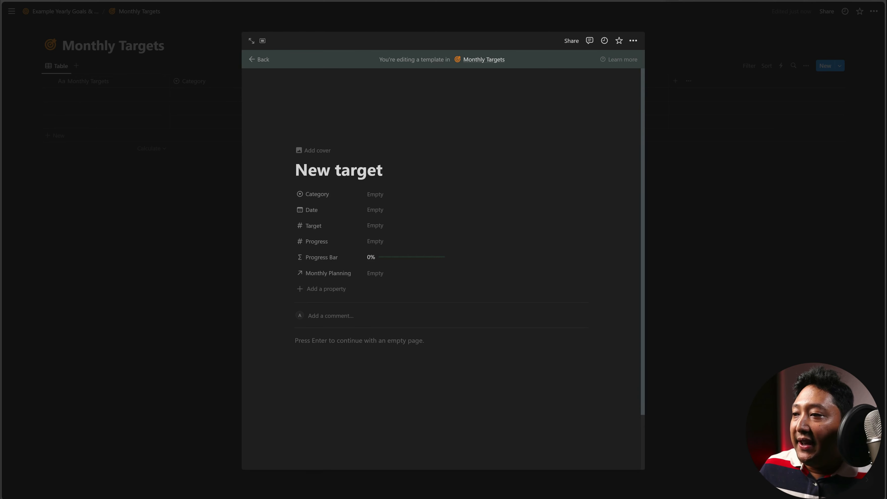
{"action": "left_click", "coordinate": [313, 118]}
{"action": "left_click", "coordinate": [263, 151]}
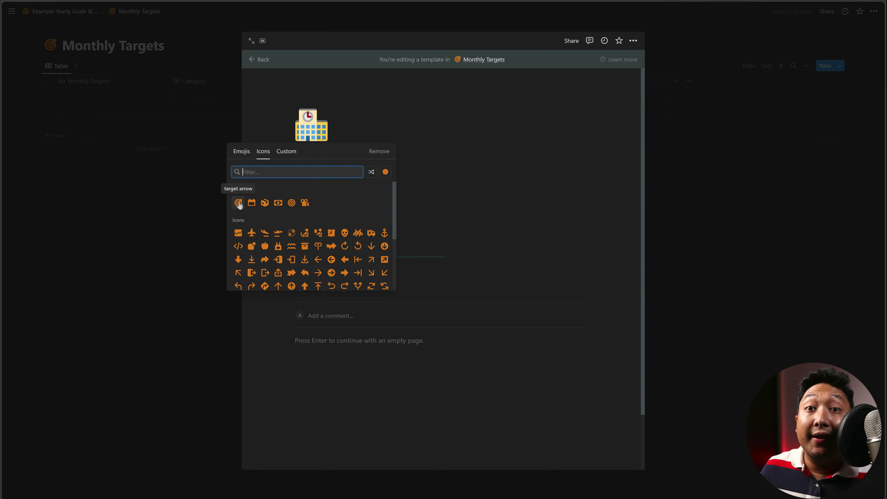
{"action": "left_click", "coordinate": [238, 203]}
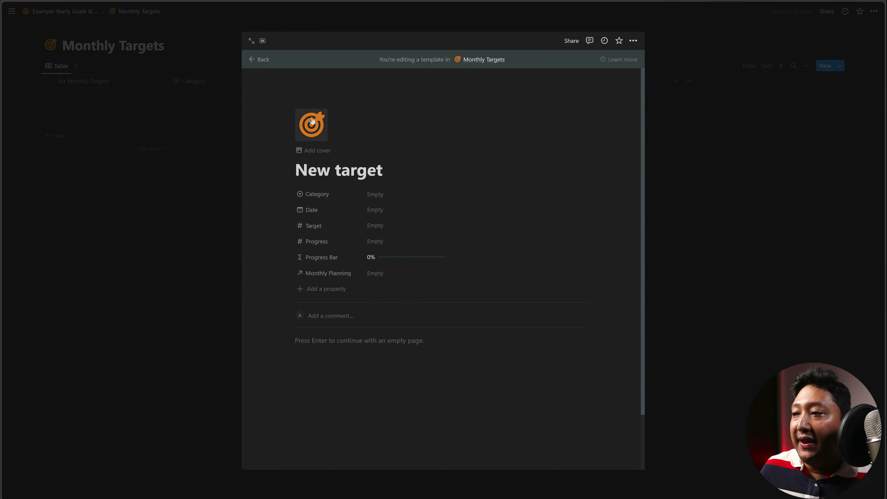
Set the template's Date property to Today, the date when duplicated, and close the template
{"action": "left_click", "coordinate": [386, 210]}
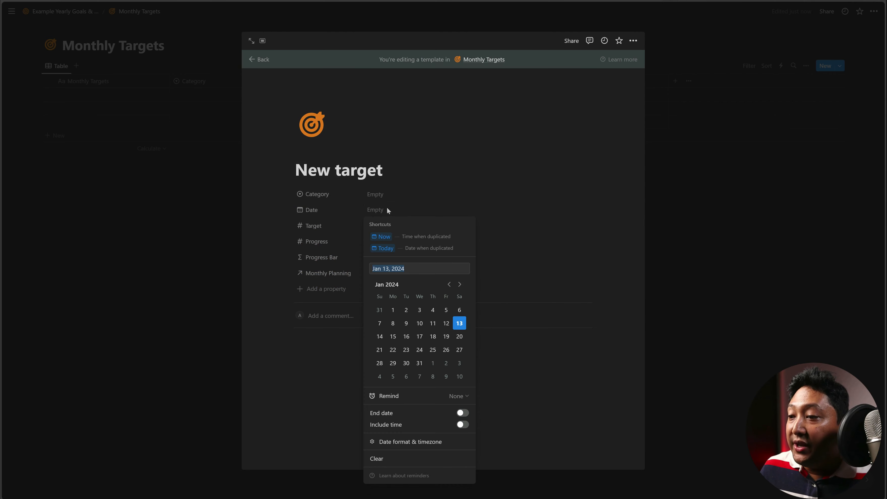
{"action": "left_click", "coordinate": [391, 249]}
{"action": "left_click", "coordinate": [296, 340]}
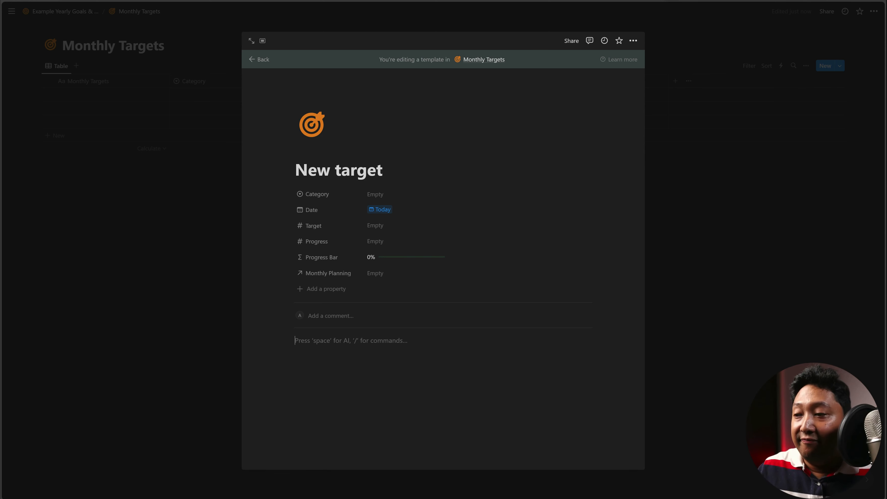
{"action": "key", "text": "Escape"}
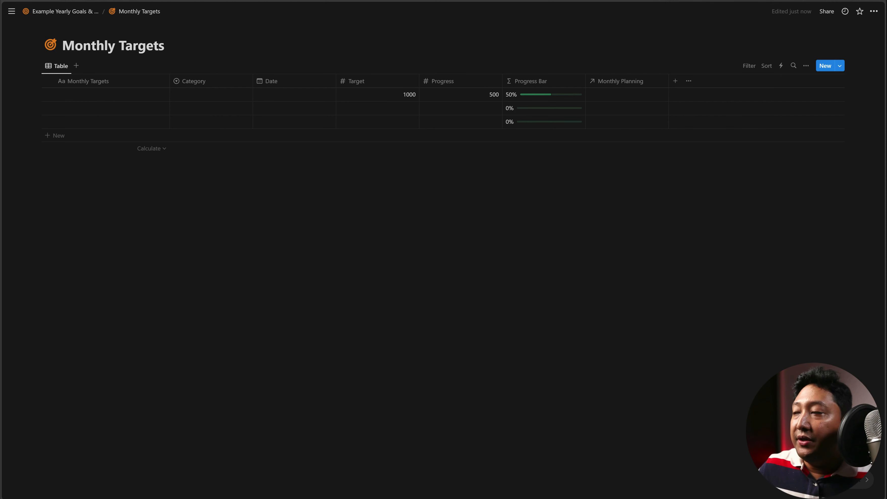
Try out a new entry while Empty is the default template, and close its page
{"action": "left_click", "coordinate": [840, 66]}
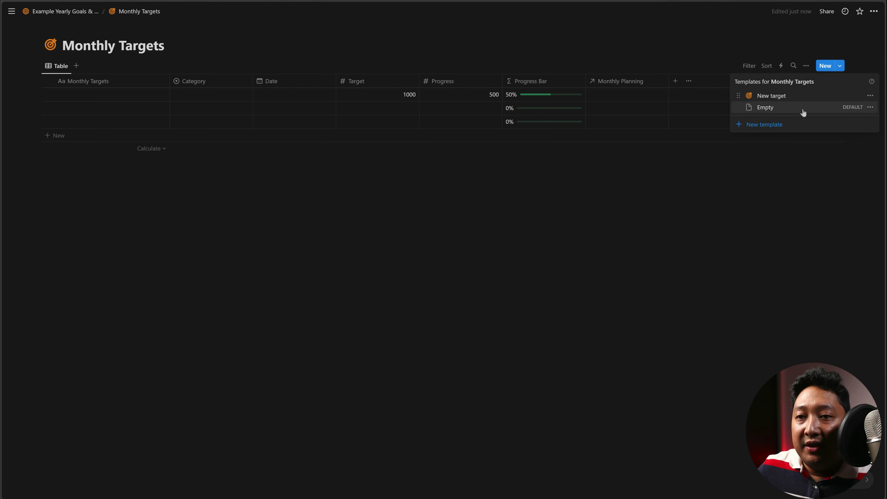
{"action": "left_click", "coordinate": [831, 197]}
{"action": "left_click", "coordinate": [824, 66]}
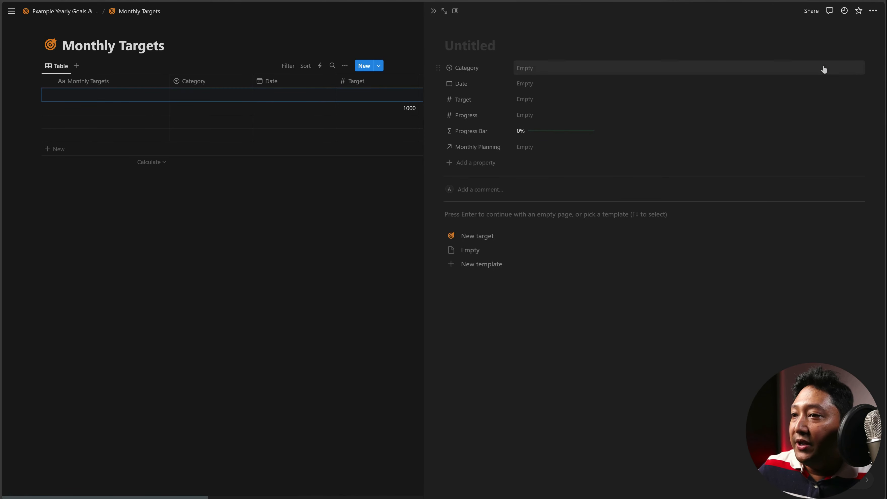
{"action": "left_click", "coordinate": [433, 11]}
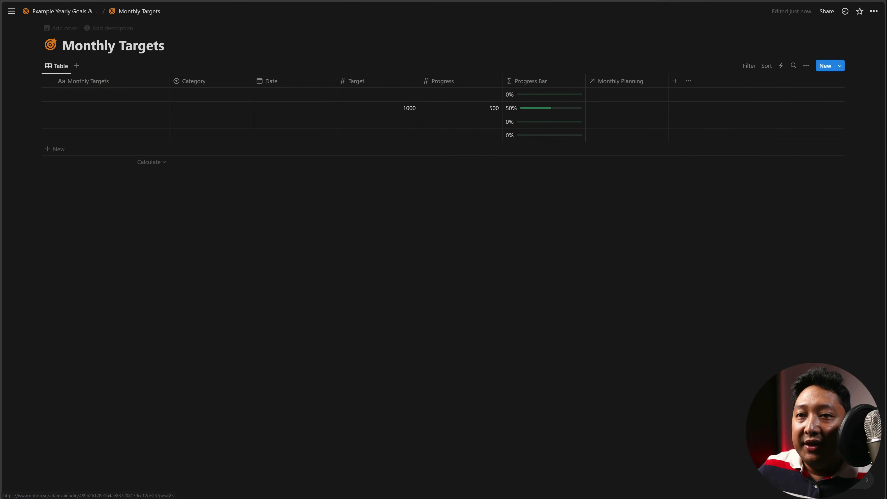
Make the New target template the default for all views in Monthly Targets
{"action": "left_click", "coordinate": [840, 66]}
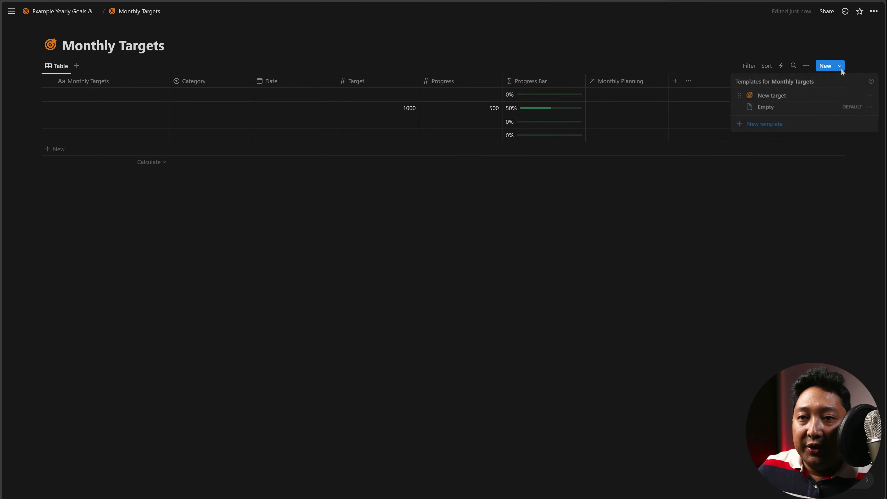
{"action": "left_click", "coordinate": [870, 96]}
{"action": "left_click", "coordinate": [834, 84]}
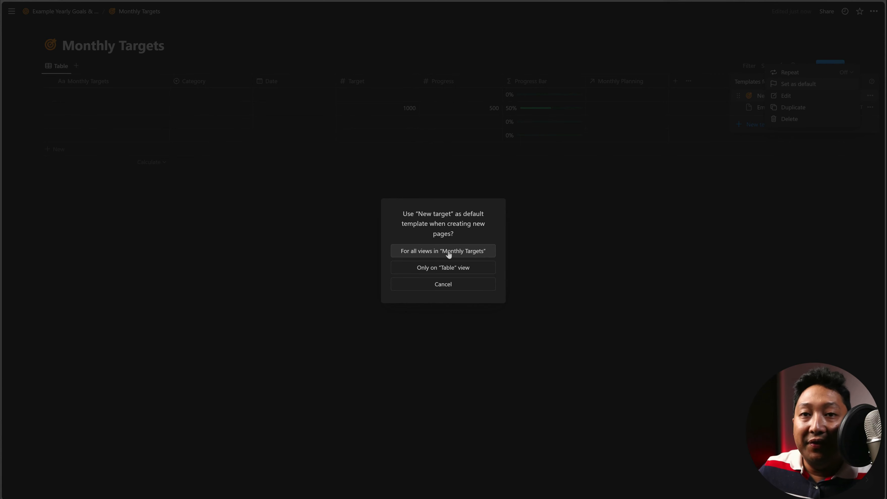
{"action": "left_click", "coordinate": [458, 251]}
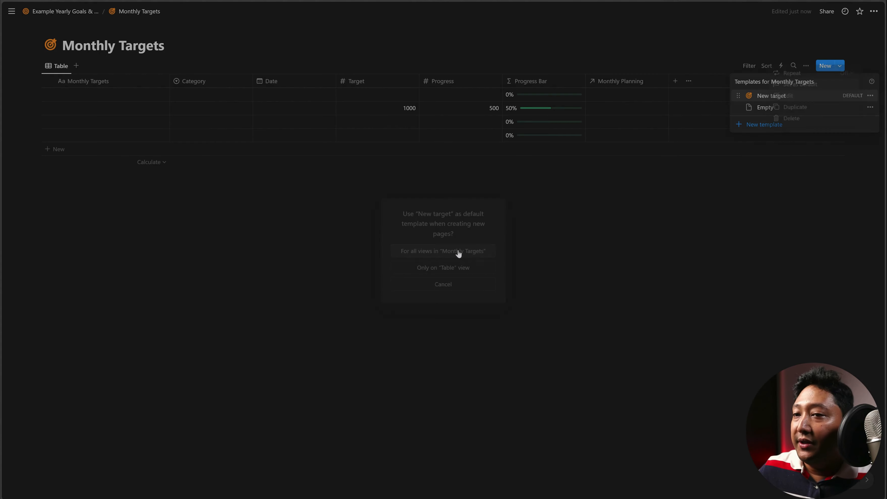
{"action": "left_click", "coordinate": [657, 264]}
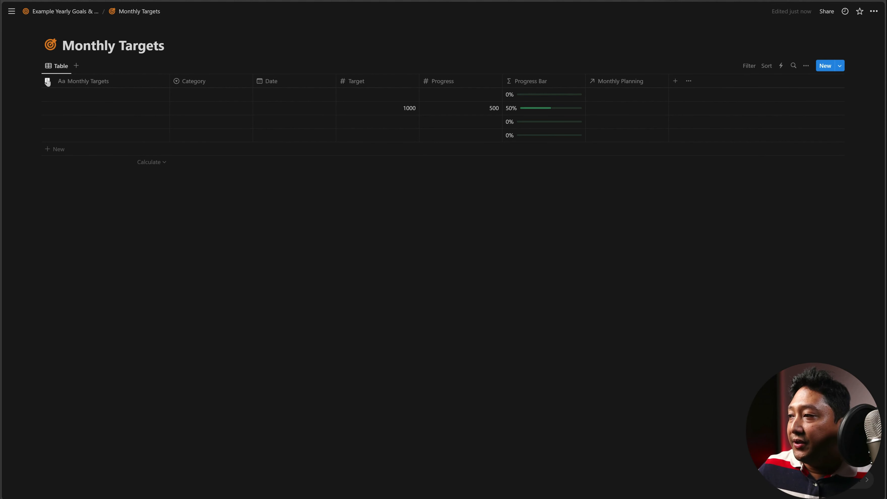
Delete all rows from the Monthly Targets table and create a new entry from the default template
{"action": "left_click", "coordinate": [47, 82]}
{"action": "key", "text": "Delete"}
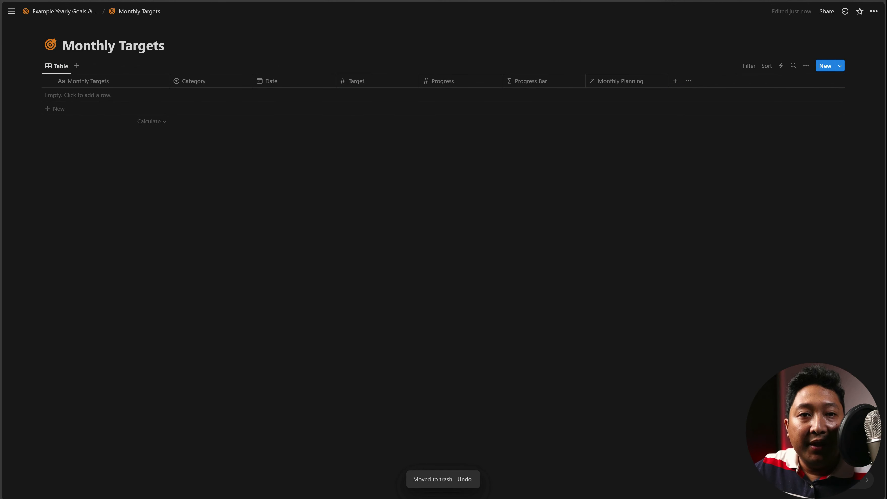
{"action": "left_click", "coordinate": [825, 65]}
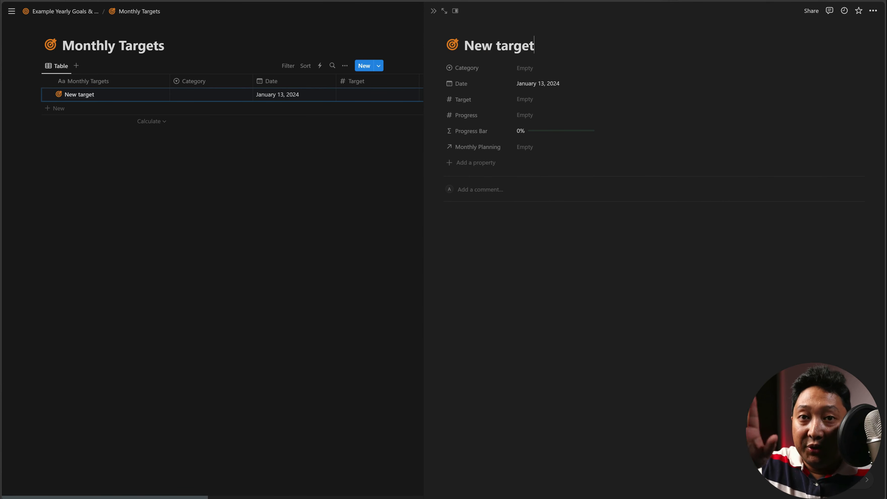
Examine which pages the new entry's Monthly Planning relation offers and which properties it can show
{"action": "left_click", "coordinate": [538, 150]}
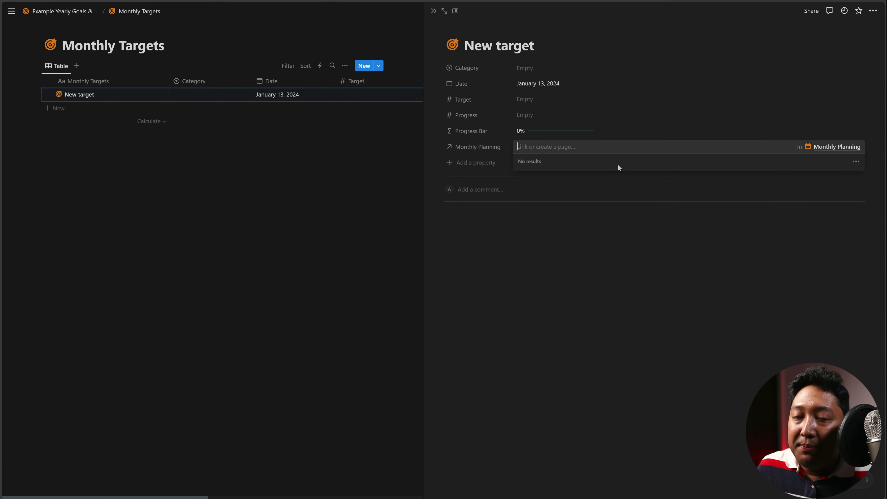
{"action": "left_click", "coordinate": [854, 163]}
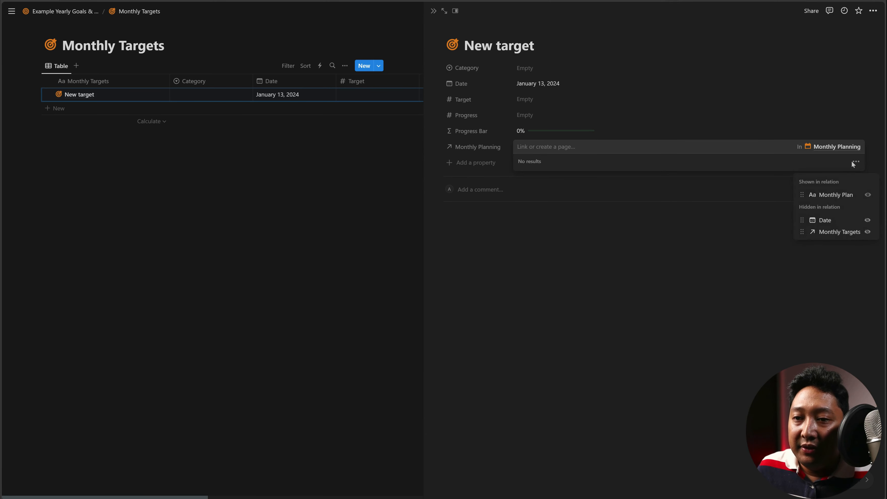
{"action": "left_click", "coordinate": [852, 164]}
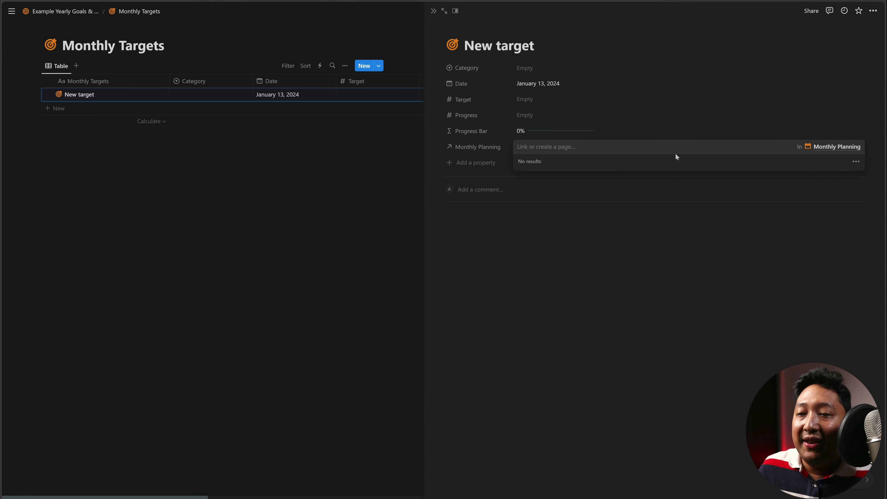
{"action": "left_click", "coordinate": [576, 248]}
Set the new entry's Category to Finance, its Target to 1000 and its Progress to 10
{"action": "left_click", "coordinate": [536, 69]}
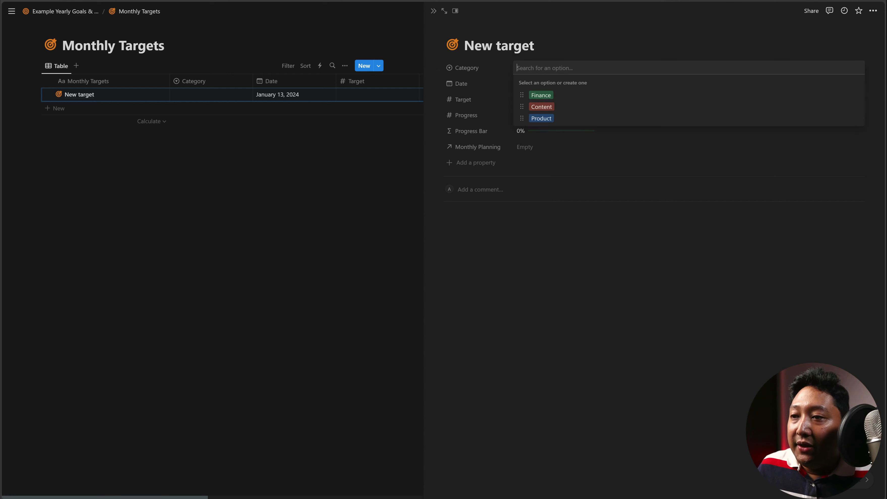
{"action": "left_click", "coordinate": [572, 94]}
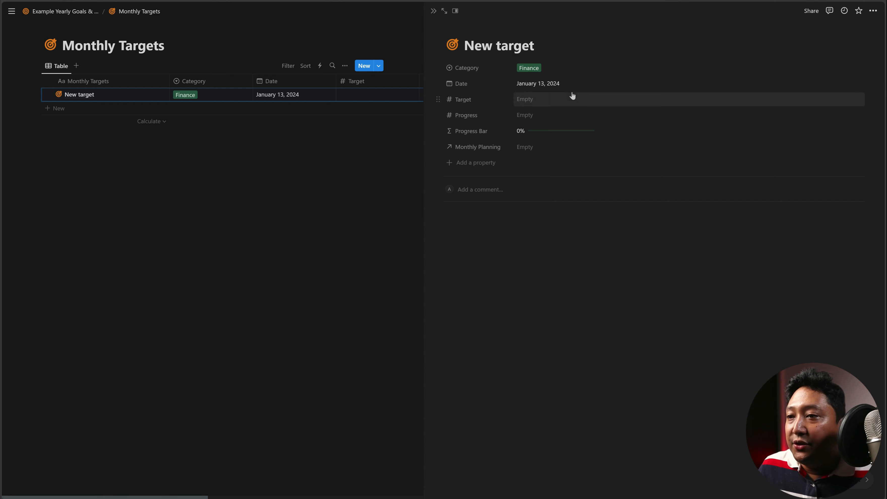
{"action": "left_click", "coordinate": [549, 101]}
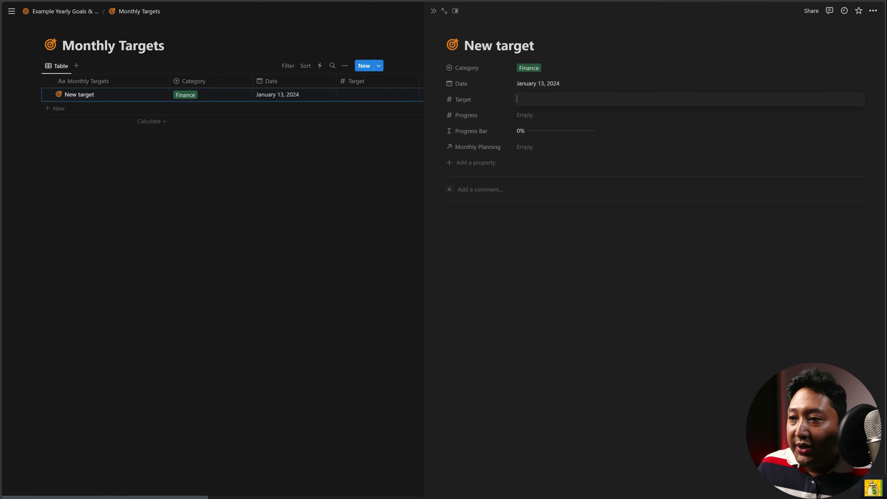
{"action": "type", "text": "1000"}
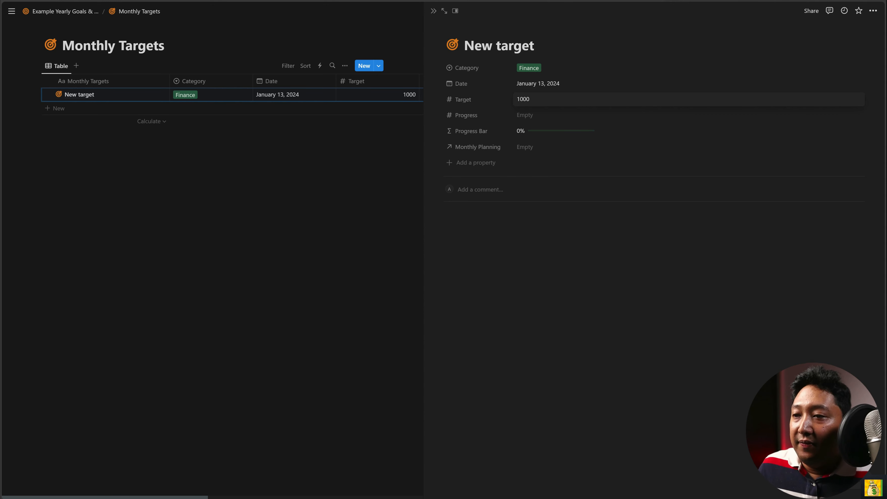
{"action": "left_click", "coordinate": [530, 118]}
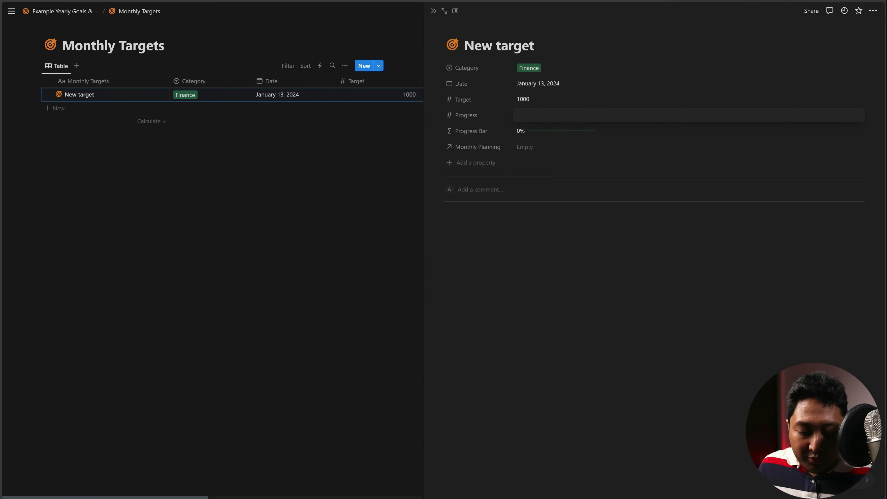
{"action": "type", "text": "10"}
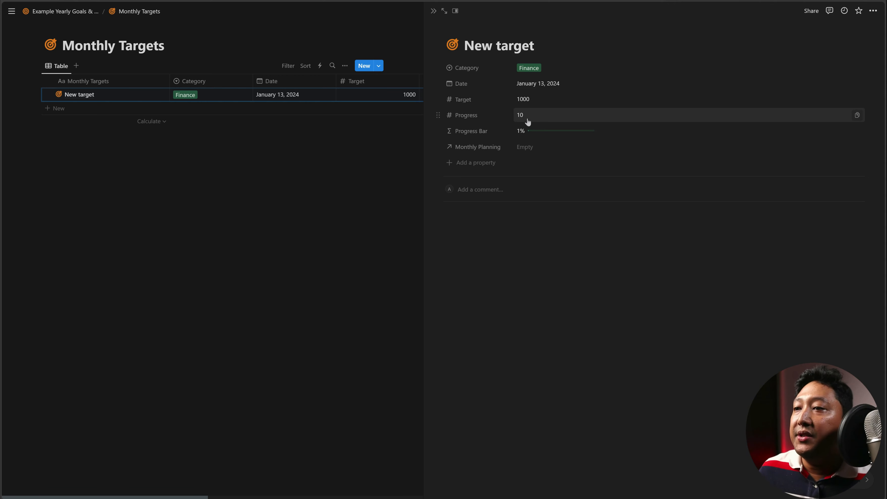
{"action": "key", "text": "Return"}
Rename the Finance entry to "Get $1000" and close its page
{"action": "left_click", "coordinate": [464, 45]}
{"action": "key", "text": "ctrl+a"}
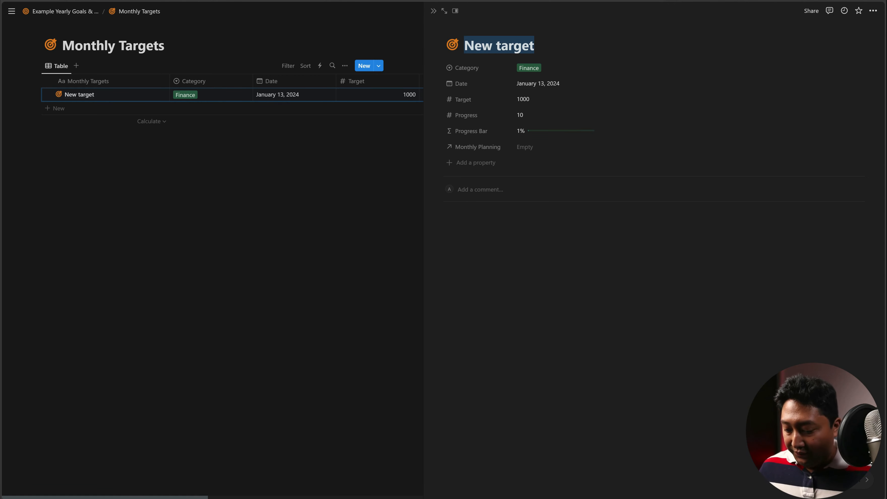
{"action": "type", "text": "Get $1000"}
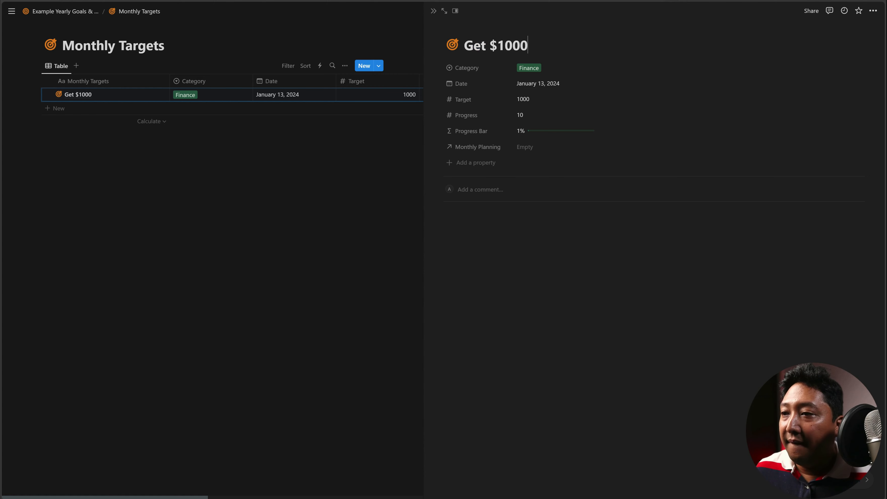
{"action": "key", "text": "Escape"}
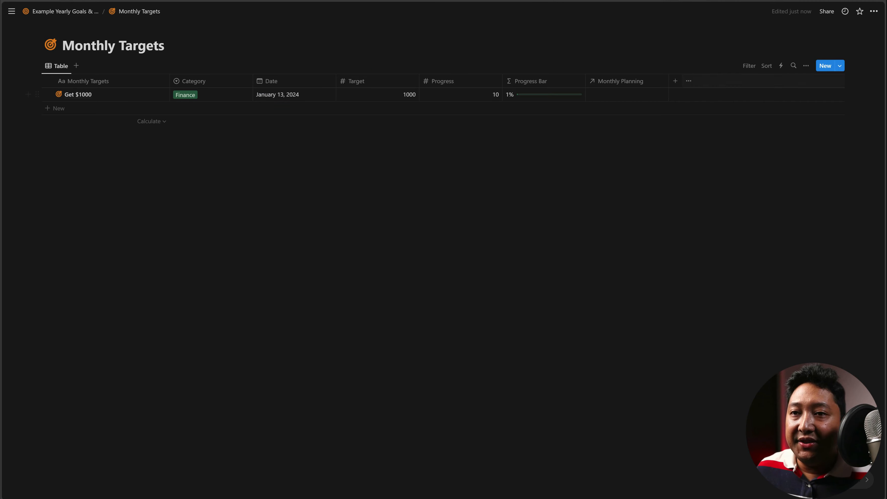
Create another entry from the default template in Monthly Targets and title it "Get 1000 subs"
{"action": "left_click", "coordinate": [822, 66]}
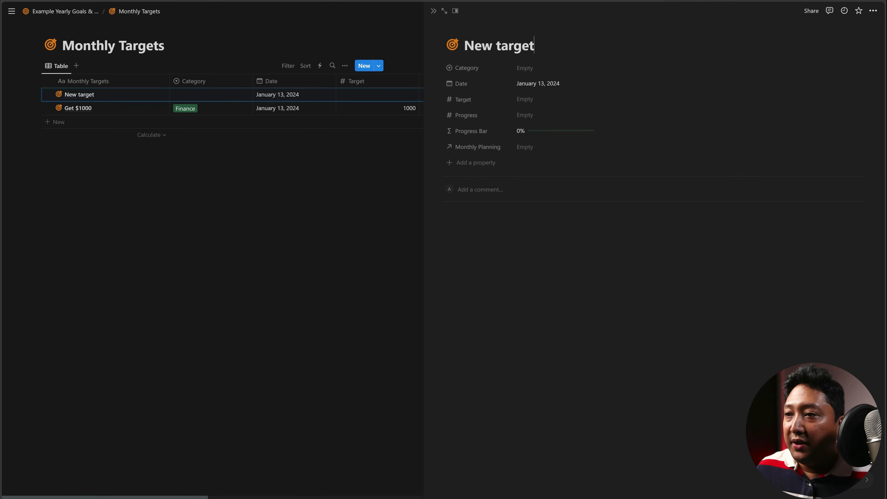
{"action": "key", "text": "ctrl+a"}
{"action": "type", "text": "Get"}
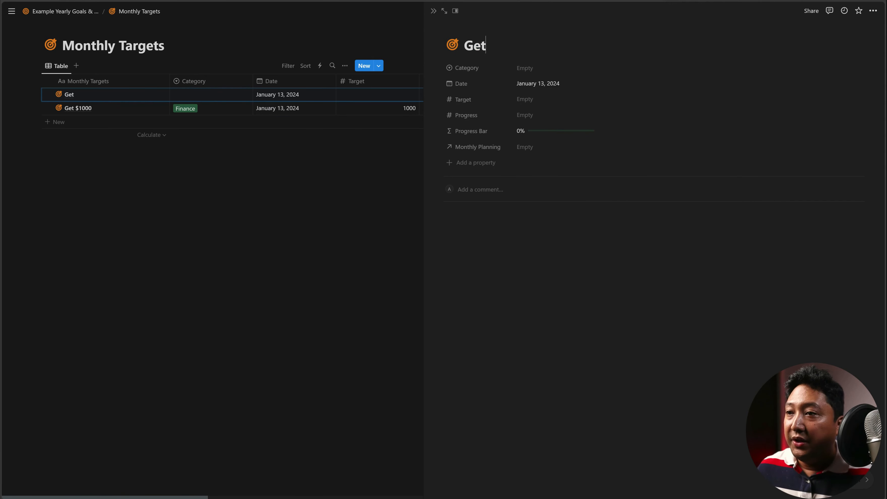
{"action": "type", "text": " 1000"}
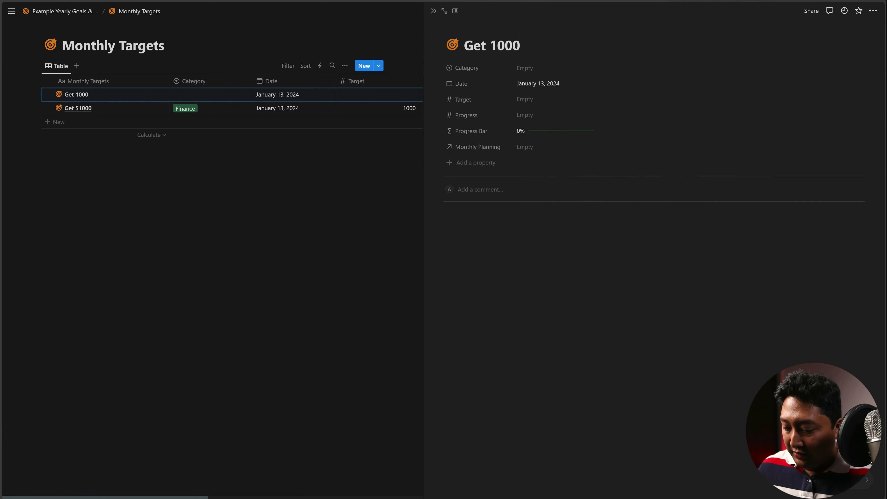
{"action": "type", "text": " subs"}
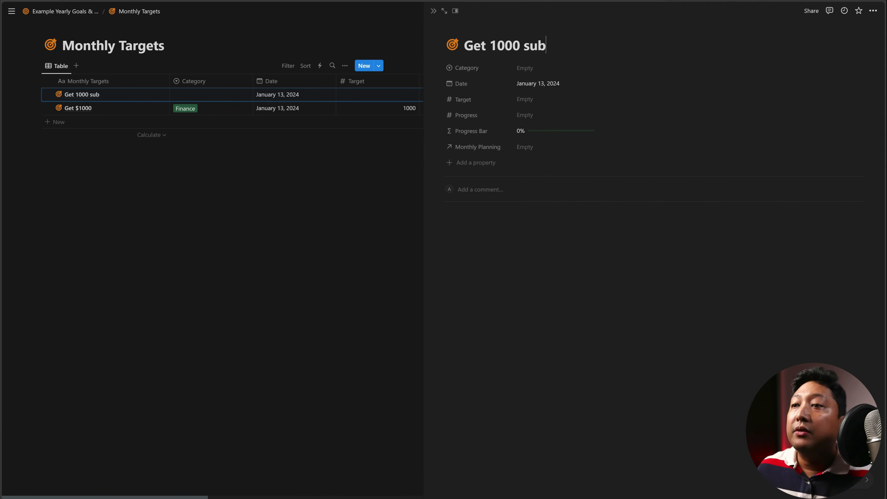
Set the new entry's Category to Content, Target to 1000 and Progress to 50, and close its page
{"action": "left_click", "coordinate": [526, 68]}
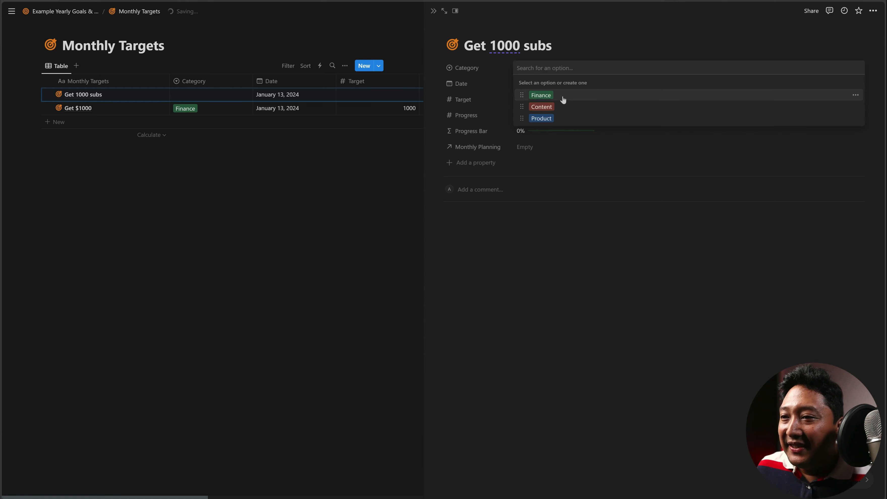
{"action": "left_click", "coordinate": [566, 107]}
{"action": "left_click", "coordinate": [535, 101]}
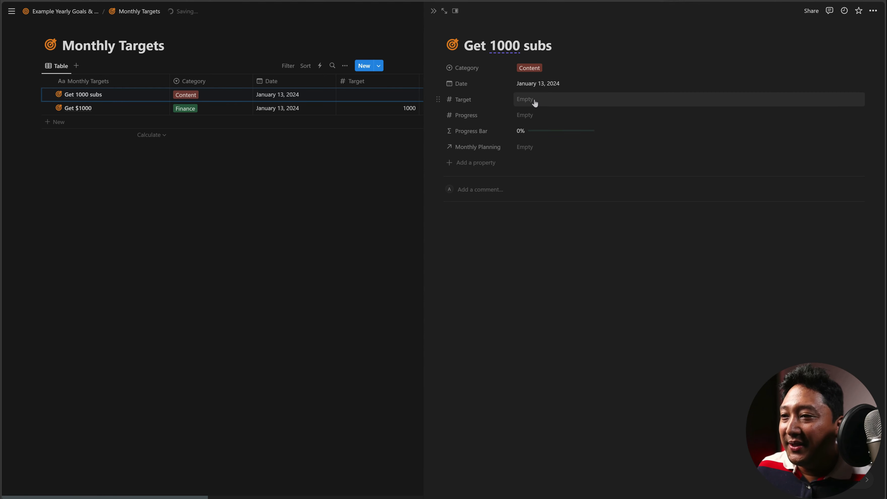
{"action": "type", "text": "1000"}
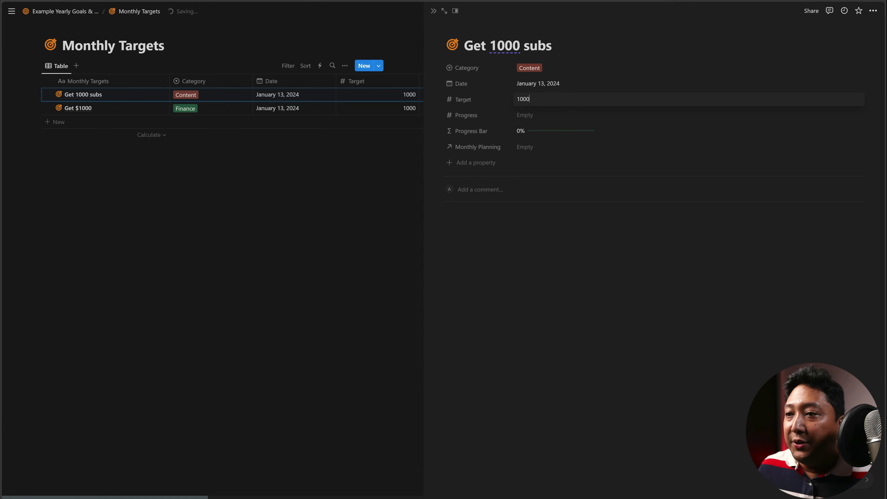
{"action": "left_click", "coordinate": [542, 118]}
{"action": "type", "text": "50"}
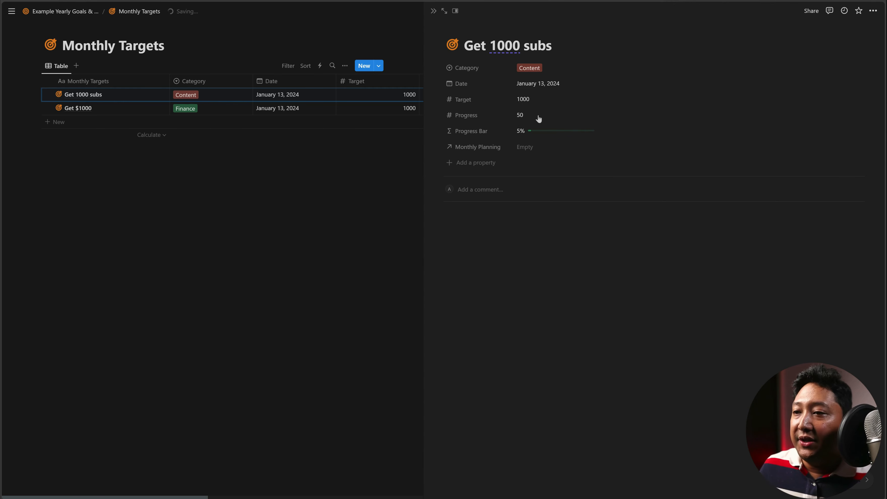
{"action": "key", "text": "Return"}
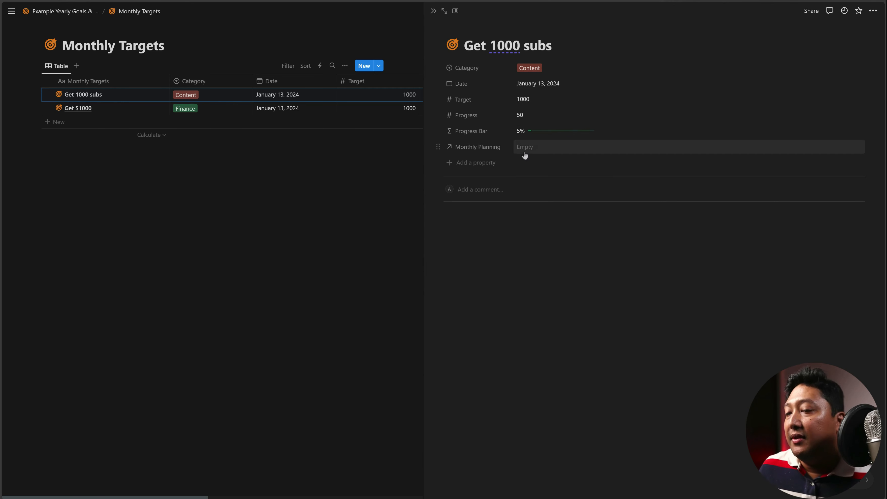
{"action": "key", "text": "Escape"}
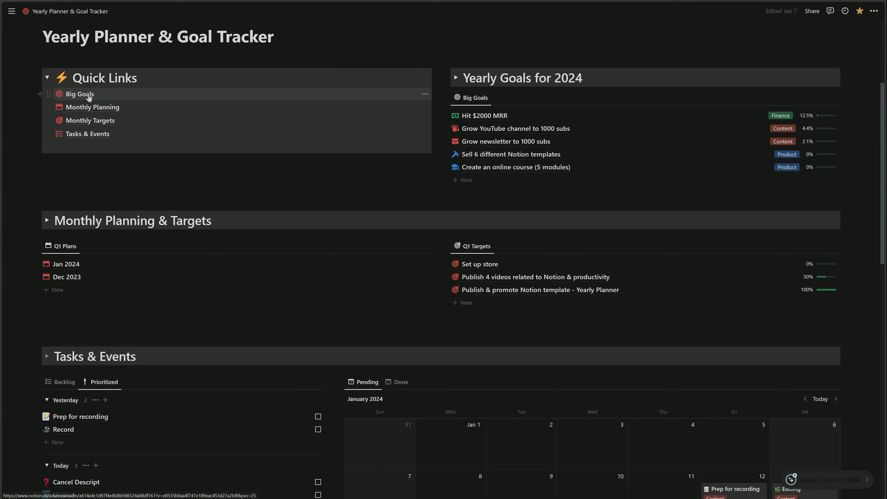
Review the Big Goals database and the Tasks & Events section of the finished Yearly Planner & Goal Tracker, ticking off the Writing task
{"action": "left_click", "coordinate": [88, 96]}
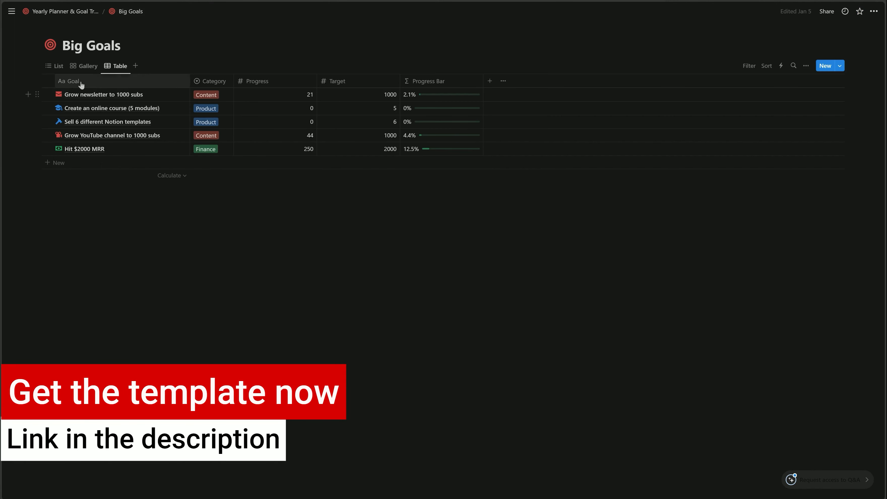
{"action": "left_click", "coordinate": [65, 11]}
{"action": "scroll", "coordinate": [443, 259], "scroll_direction": "down", "scroll_amount": 4}
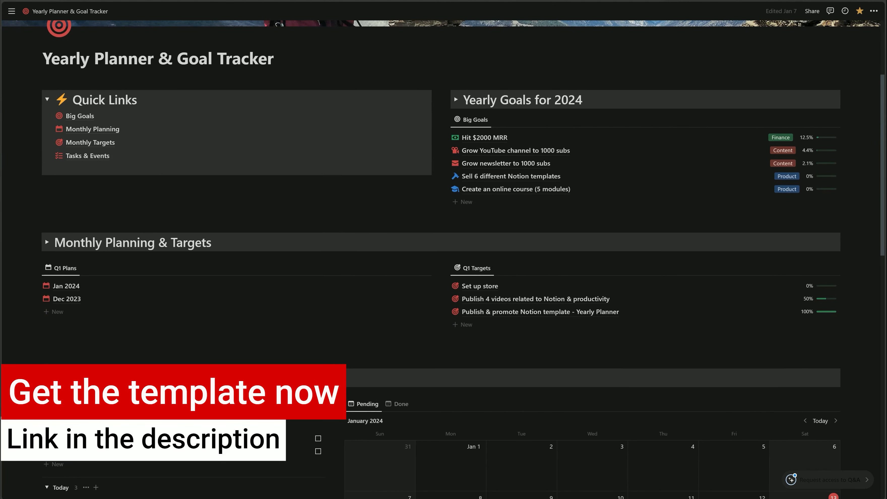
{"action": "scroll", "coordinate": [70, 134], "scroll_direction": "down", "scroll_amount": 8}
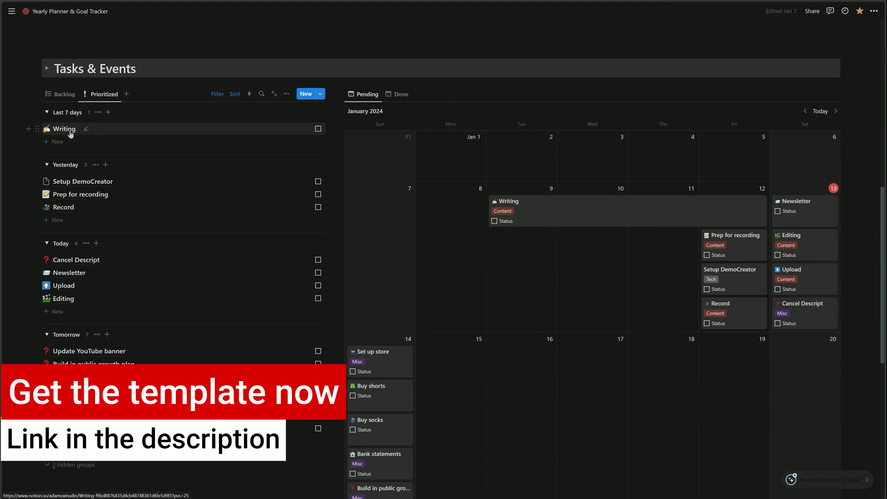
{"action": "left_click", "coordinate": [318, 128]}
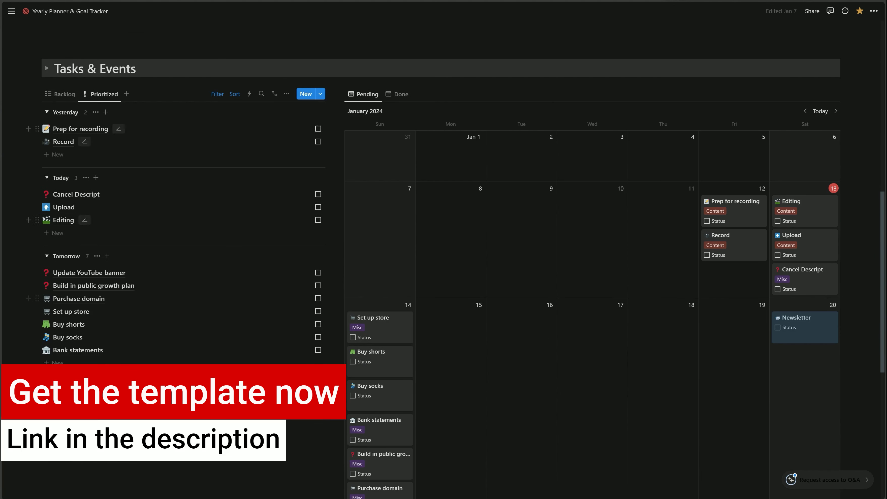
{"action": "left_click", "coordinate": [69, 97]}
{"action": "left_click", "coordinate": [103, 96]}
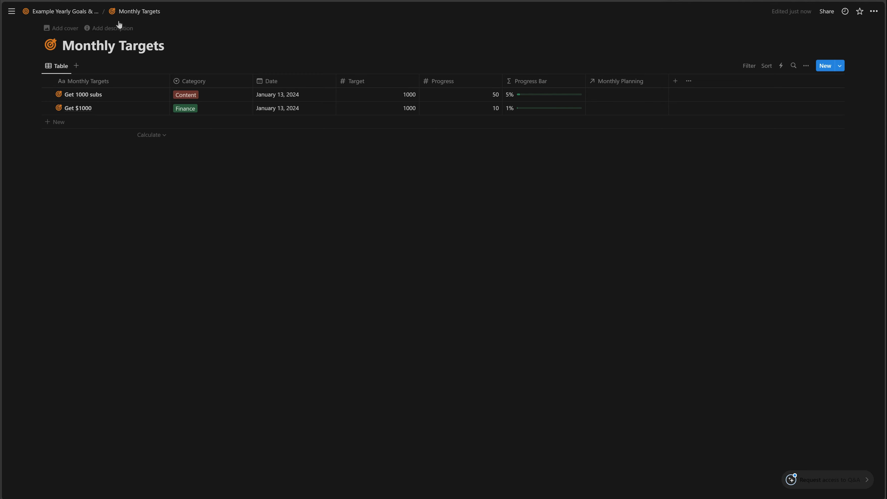
Open the Monthly Planning database's Monthly Retrospective & Plan template for editing as a full page
{"action": "left_click", "coordinate": [92, 11]}
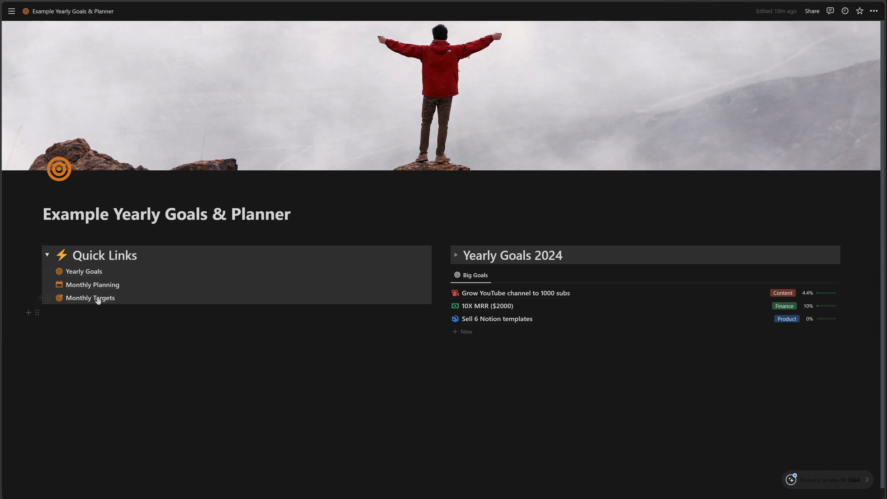
{"action": "left_click", "coordinate": [102, 285]}
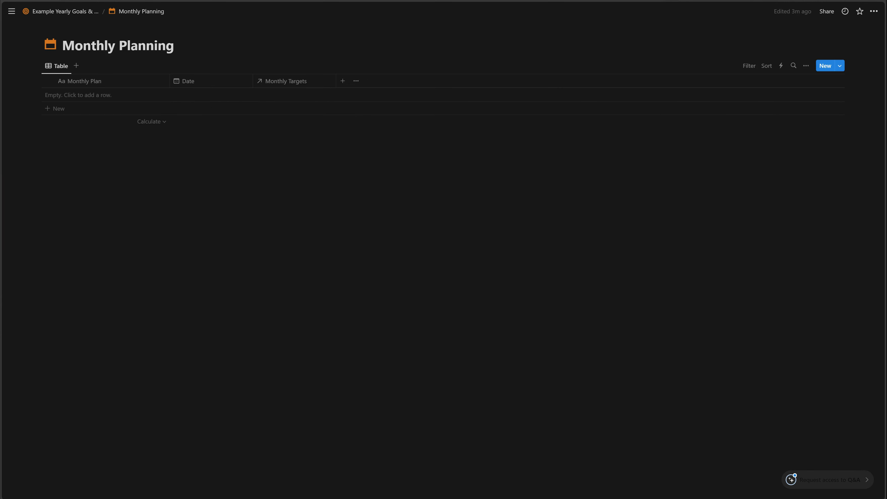
{"action": "left_click", "coordinate": [840, 69]}
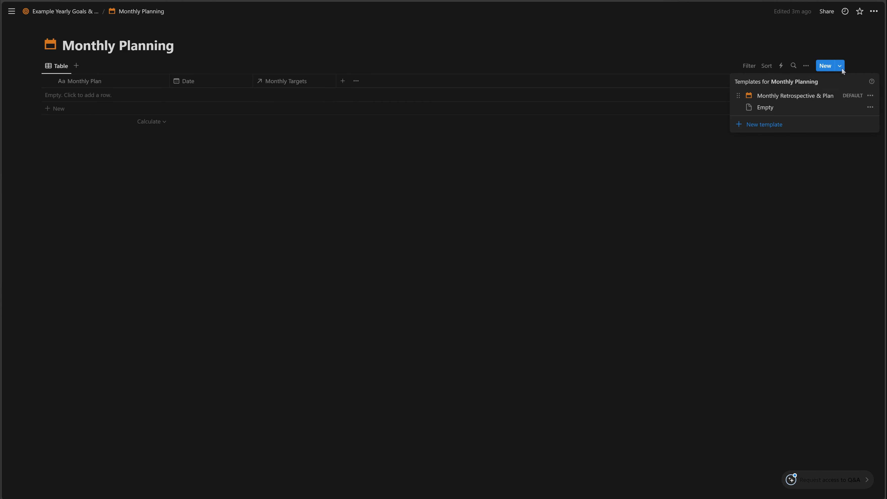
{"action": "left_click", "coordinate": [870, 98]}
{"action": "left_click", "coordinate": [871, 99]}
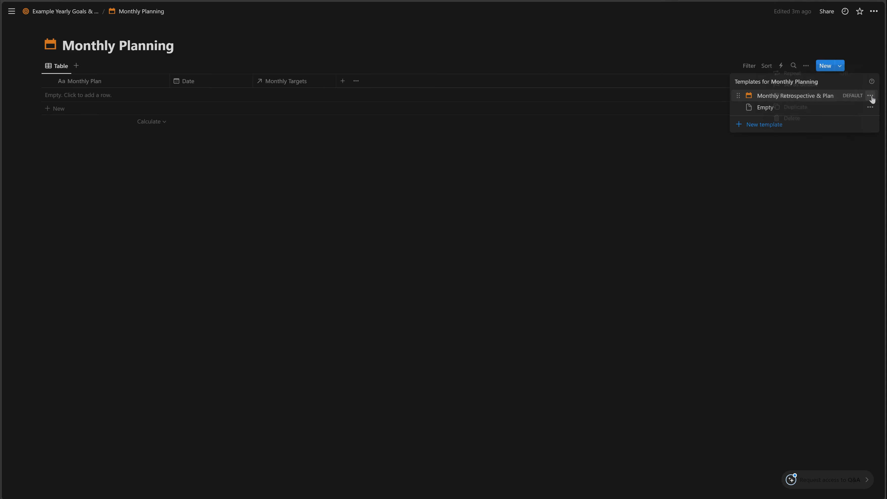
{"action": "left_click", "coordinate": [871, 99]}
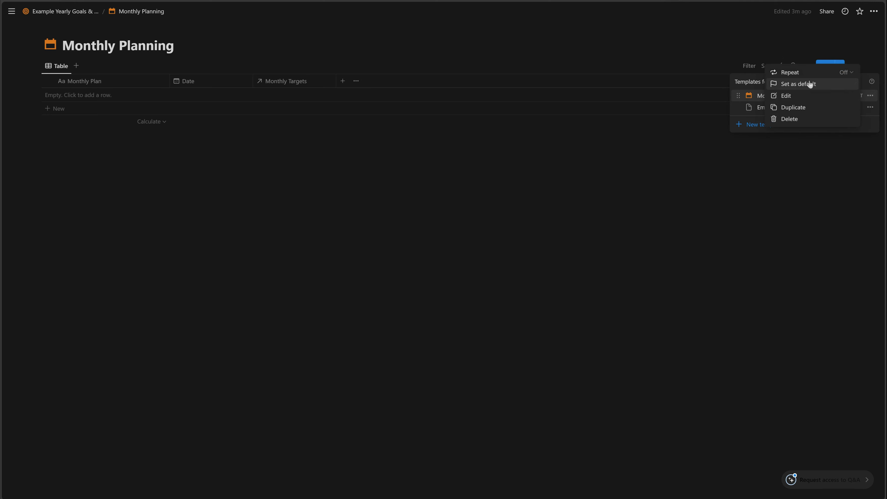
{"action": "left_click", "coordinate": [802, 95]}
{"action": "left_click", "coordinate": [249, 42]}
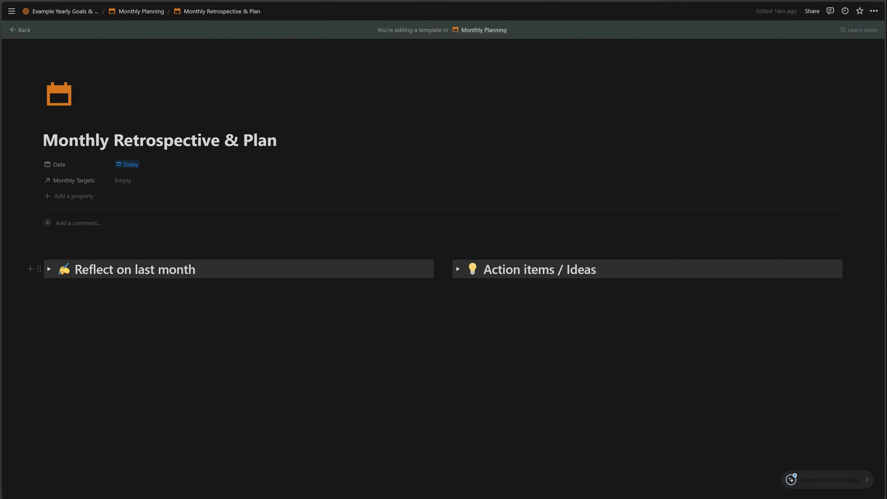
Insert a linked database view below the two toggle headings in the Monthly Retrospective & Plan template
{"action": "left_click", "coordinate": [137, 305]}
{"action": "type", "text": "/linked"}
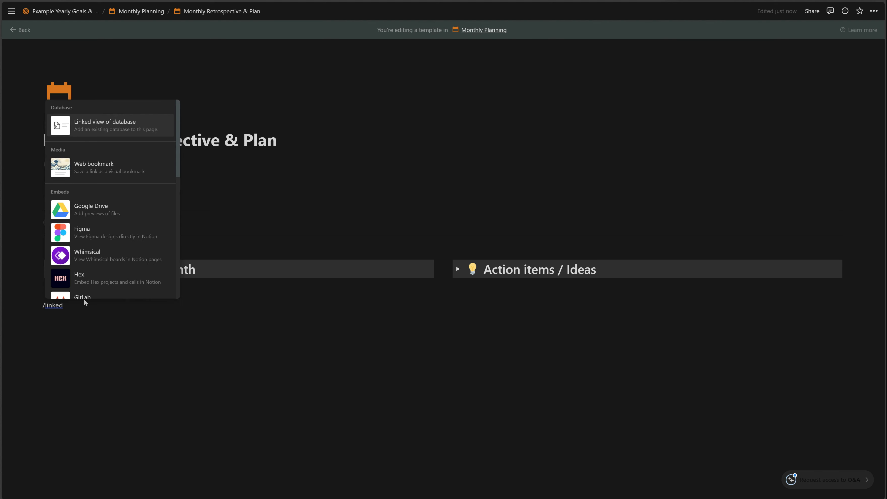
{"action": "left_click", "coordinate": [118, 132]}
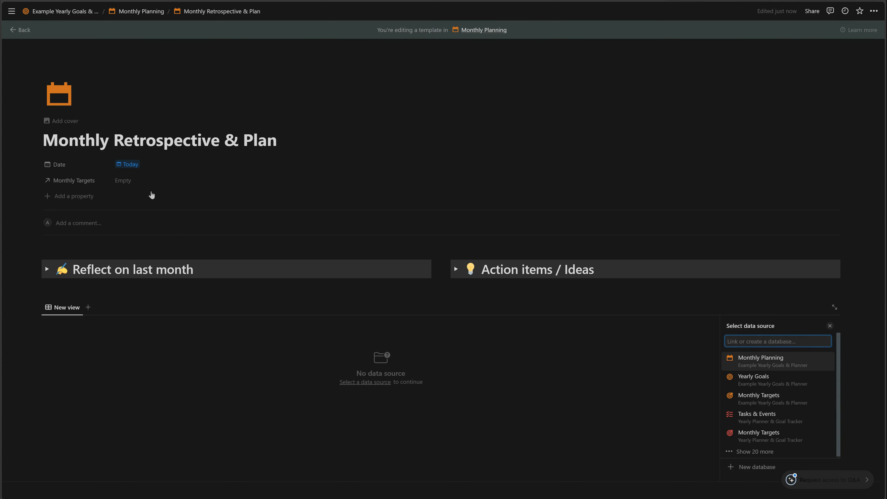
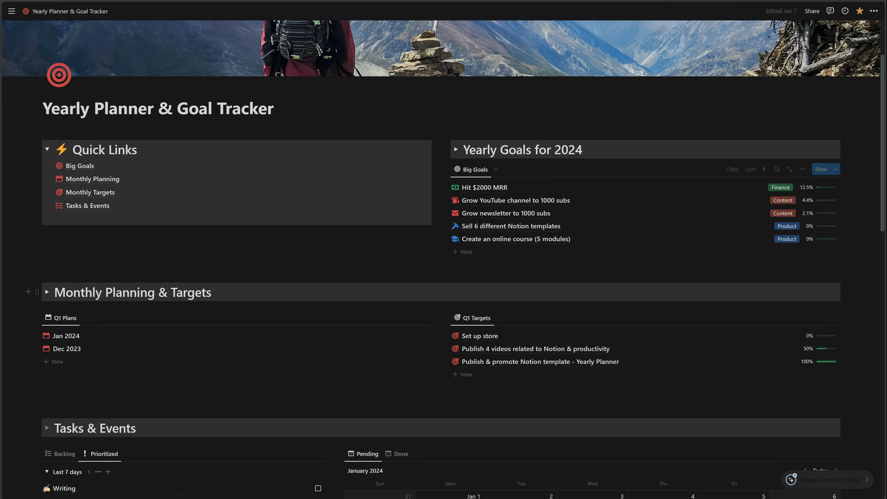
Add an empty Toggle heading 1 below the Quick Links and Yearly Goals sections of the Example Yearly Goals & Planner page
{"action": "scroll", "coordinate": [308, 292], "scroll_direction": "up", "scroll_amount": 2}
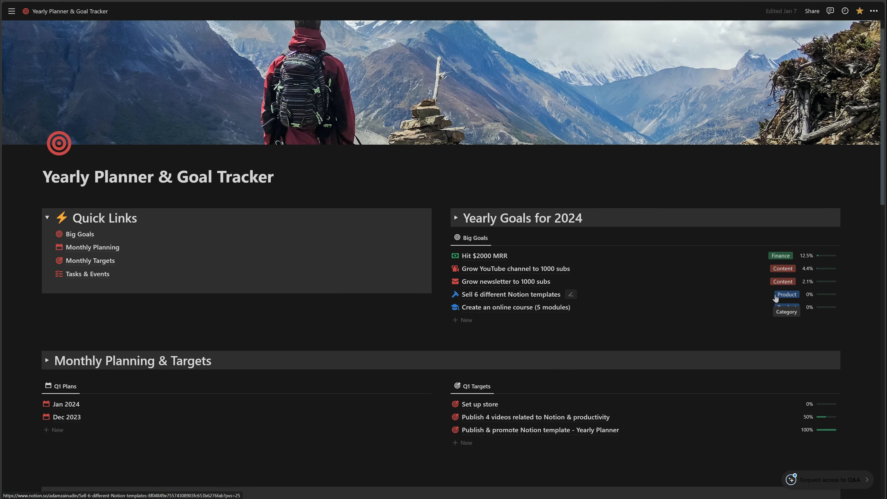
{"action": "scroll", "coordinate": [308, 262], "scroll_direction": "down", "scroll_amount": 4}
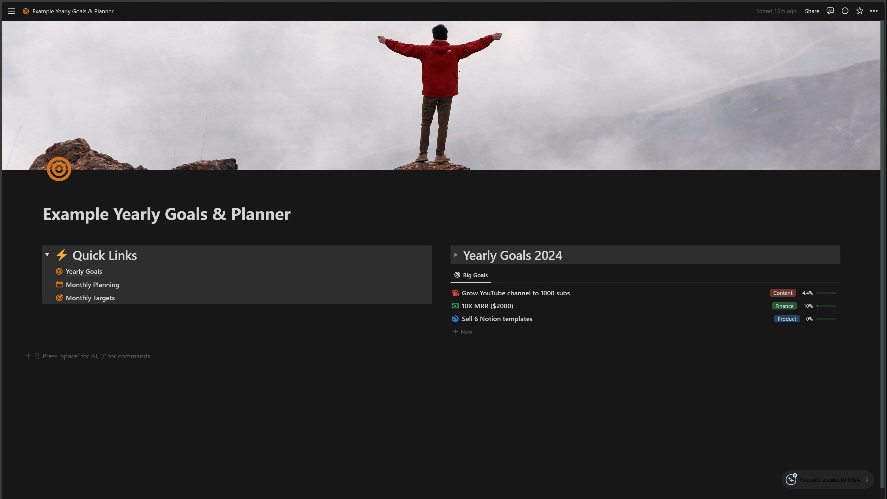
{"action": "type", "text": "/h1"}
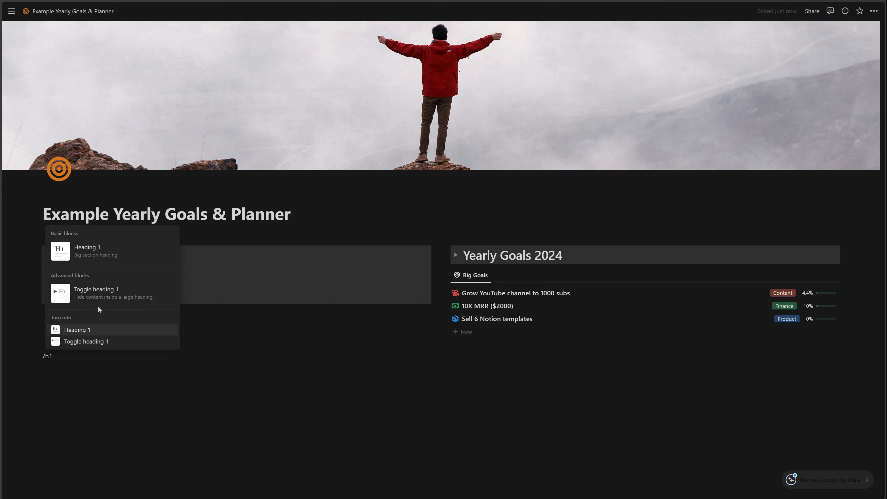
{"action": "left_click", "coordinate": [97, 295]}
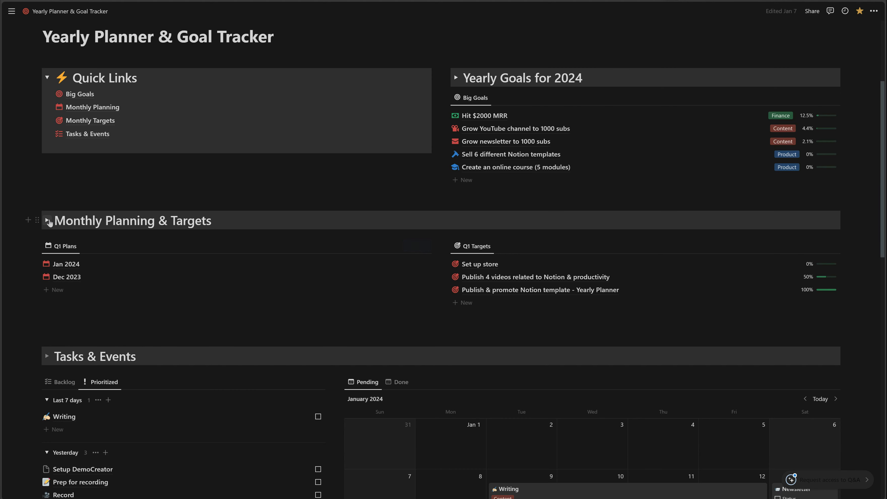
Examine the notes inside the Monthly Planning & Targets and Yearly Goals for 2024 toggles of the finished Yearly Planner & Goal Tracker
{"action": "left_click", "coordinate": [47, 220]}
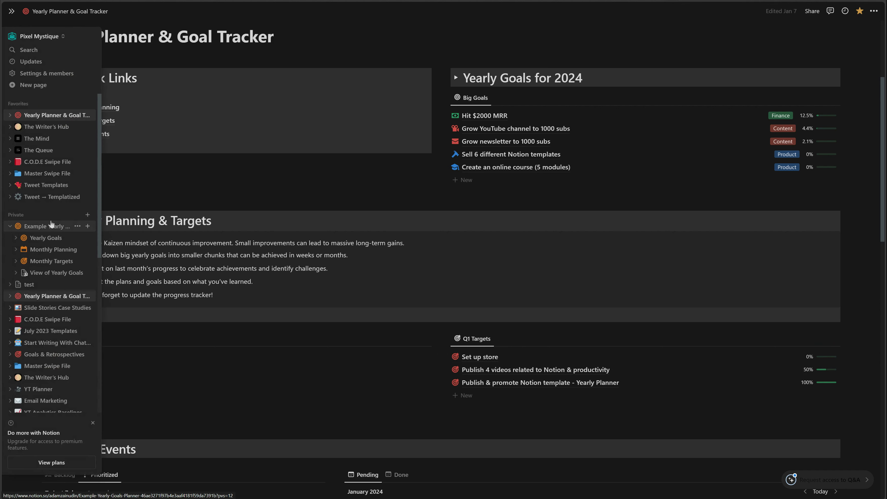
{"action": "left_click", "coordinate": [47, 220]}
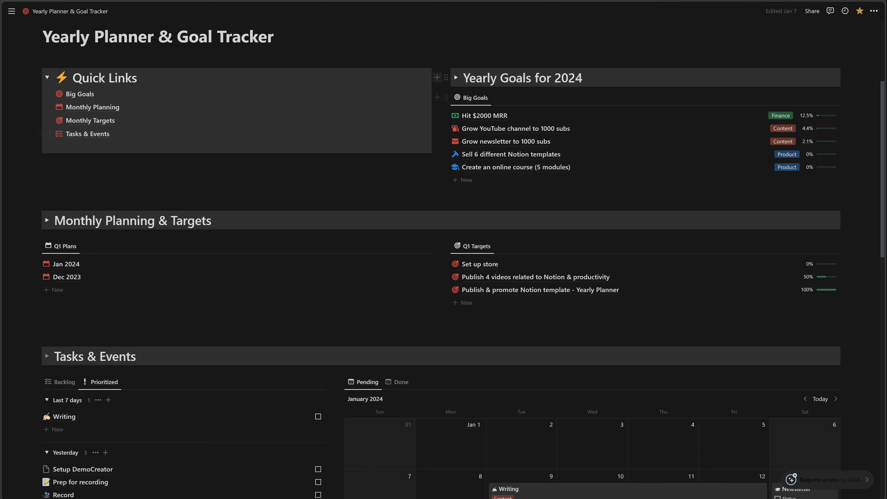
{"action": "left_click", "coordinate": [455, 78]}
{"action": "left_click", "coordinate": [455, 79]}
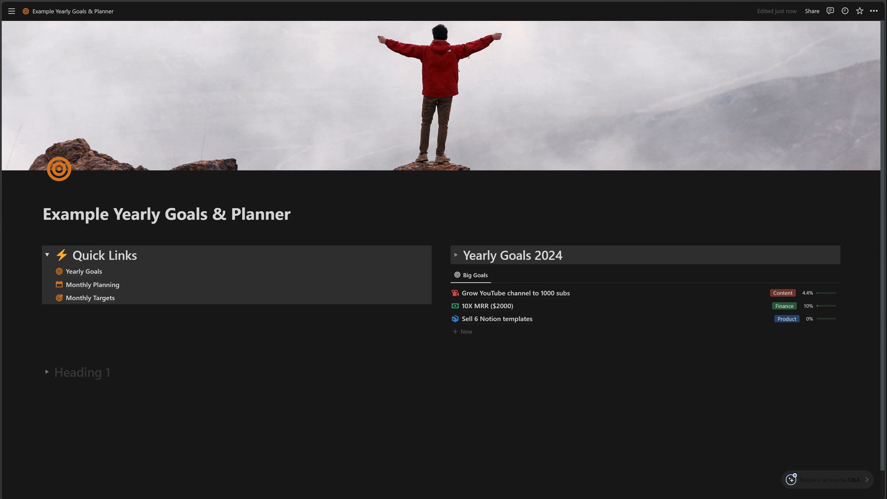
Title the new toggle heading "Monthly Planning & Targets" and give it a gray background
{"action": "type", "text": "Monthly P"}
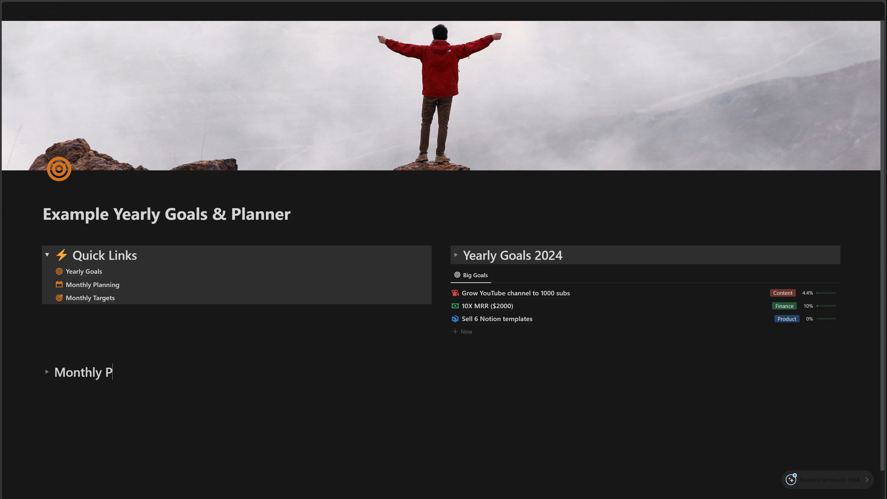
{"action": "type", "text": "lanning & Targets"}
{"action": "left_click", "coordinate": [34, 371]}
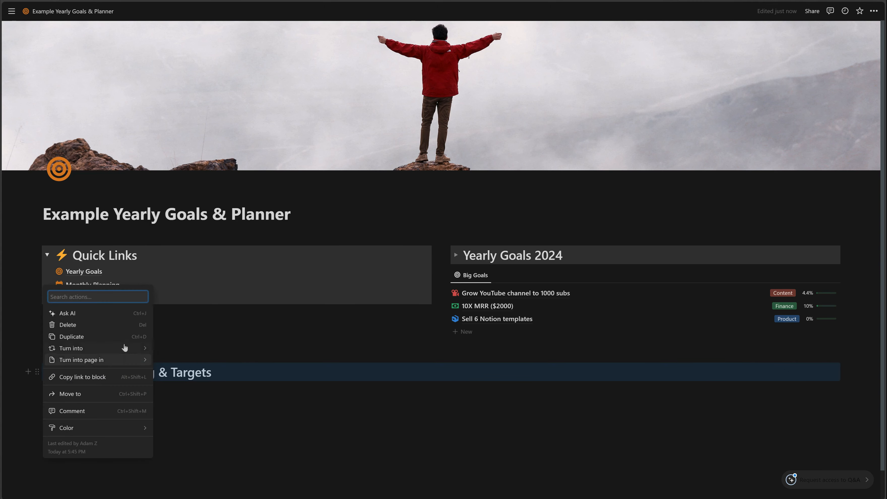
{"action": "mouse_move", "coordinate": [145, 433]}
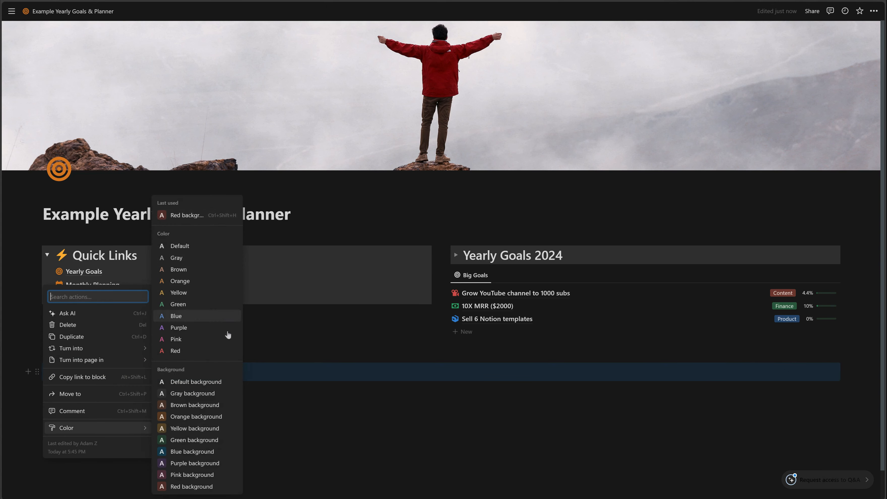
{"action": "left_click", "coordinate": [229, 394]}
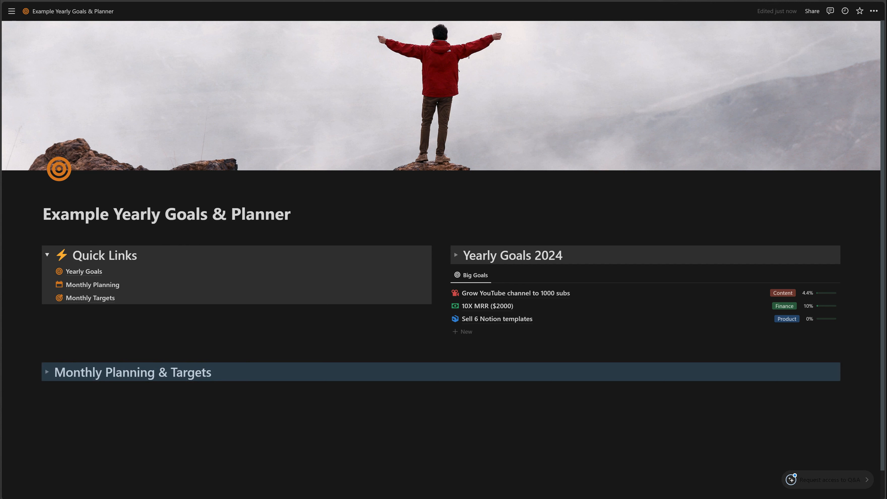
Add a two-column layout below the Monthly Planning & Targets heading and insert a linked view of the Monthly Planning database in its first column
{"action": "left_click", "coordinate": [229, 393]}
{"action": "type", "text": "/2c"}
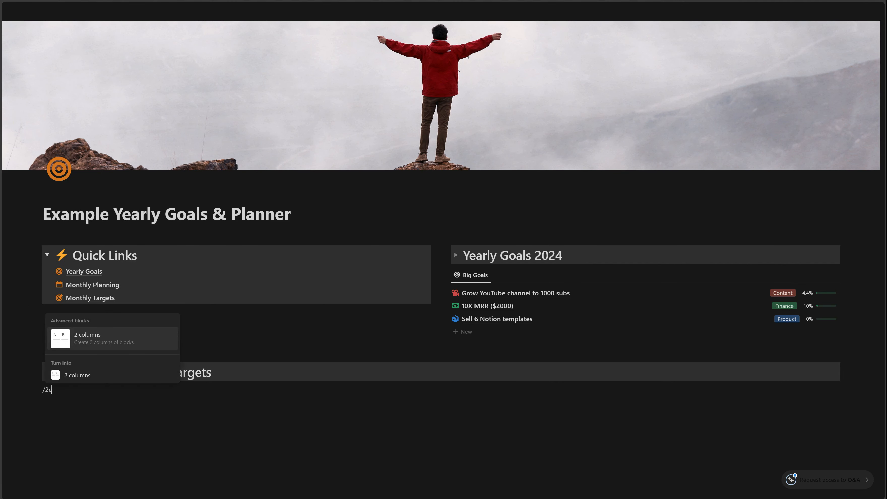
{"action": "key", "text": "Return"}
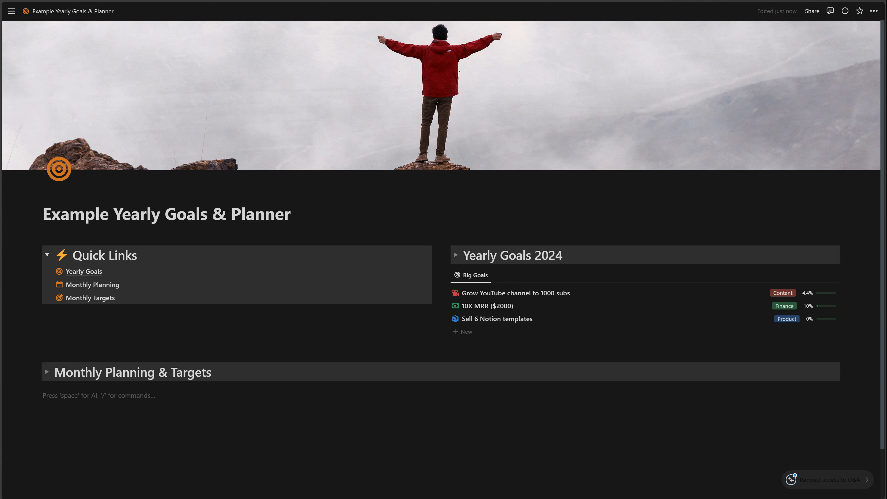
{"action": "type", "text": "/linke"}
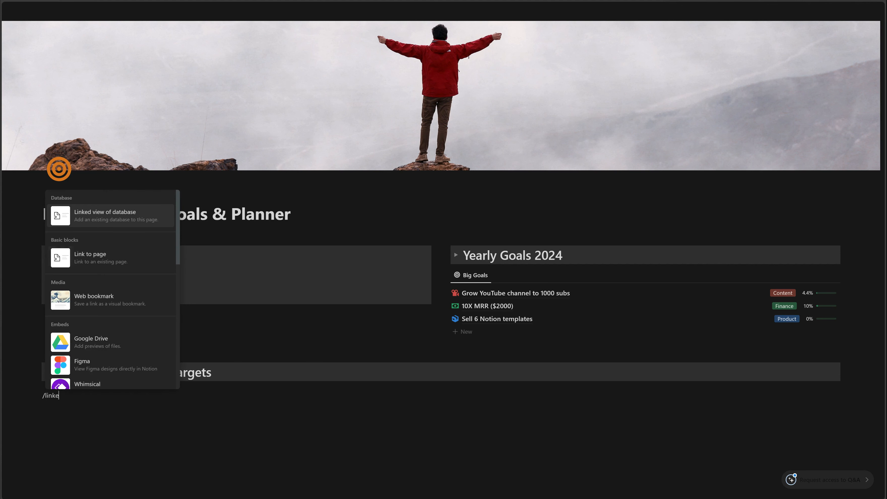
{"action": "key", "text": "Return"}
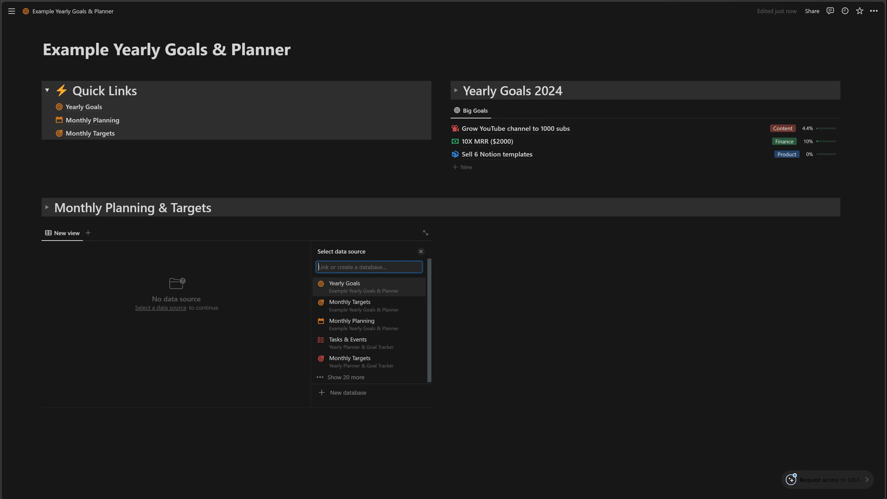
{"action": "left_click", "coordinate": [352, 325]}
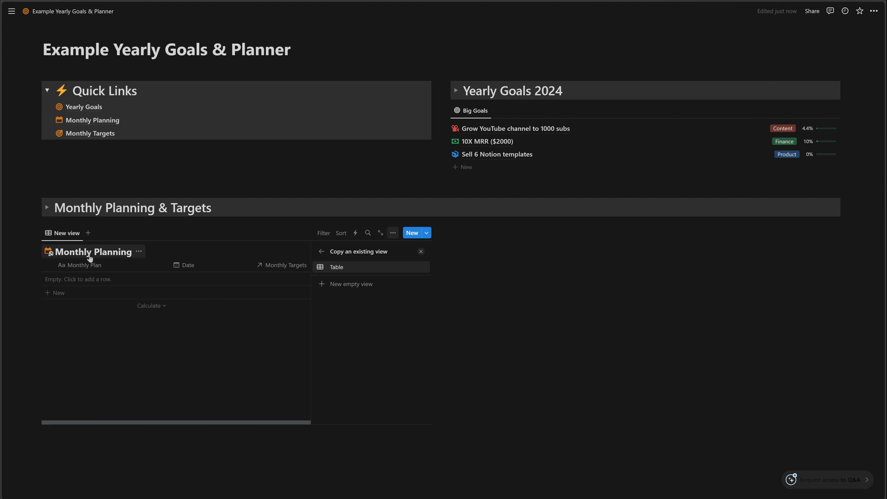
Change the linked Monthly Planning view to a List layout with the database title hidden and name it "Q1 Plan"
{"action": "left_click", "coordinate": [65, 232]}
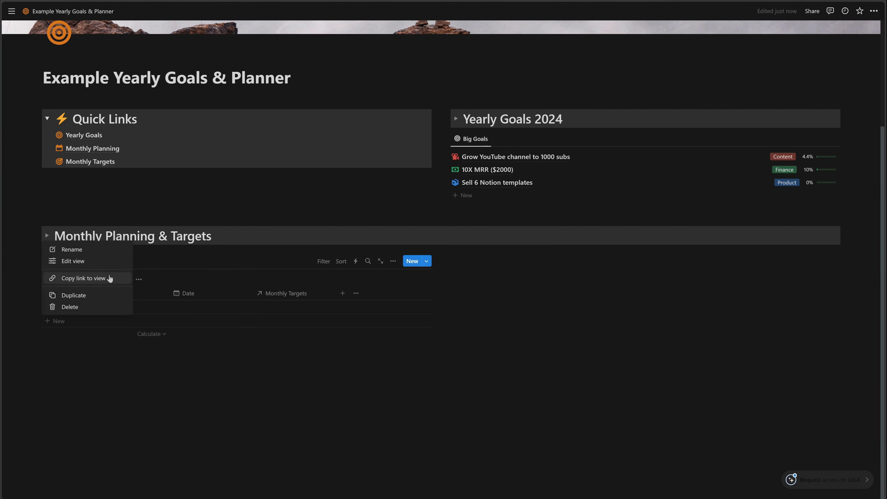
{"action": "left_click", "coordinate": [71, 289]}
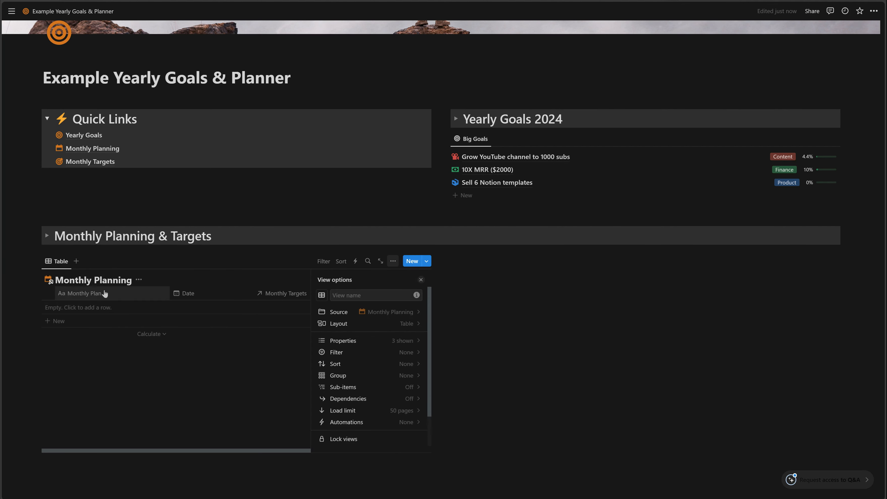
{"action": "left_click", "coordinate": [356, 328]}
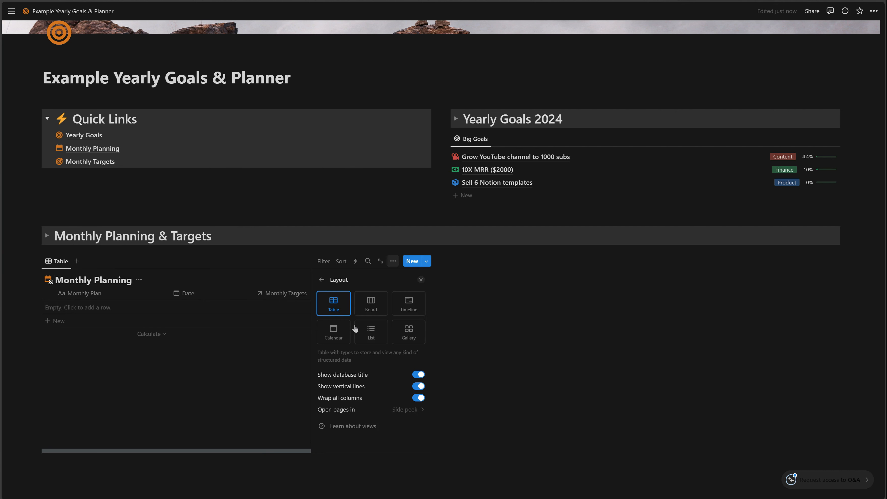
{"action": "left_click", "coordinate": [368, 335]}
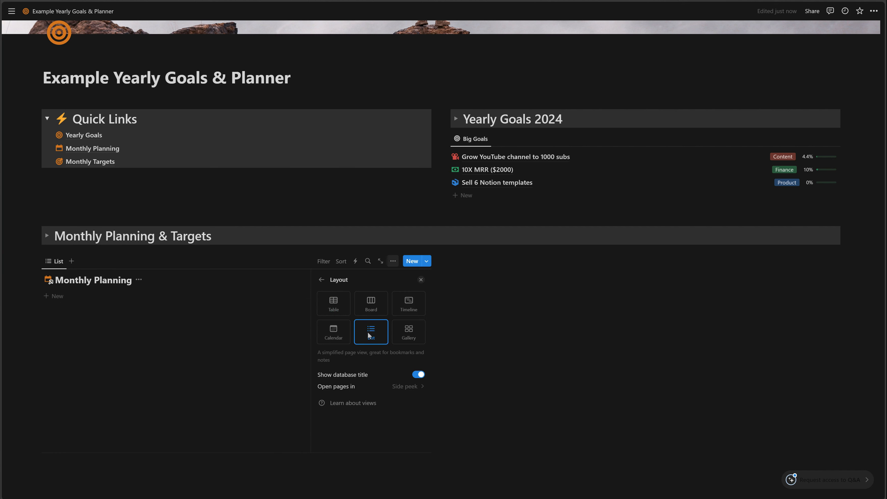
{"action": "left_click", "coordinate": [418, 376]}
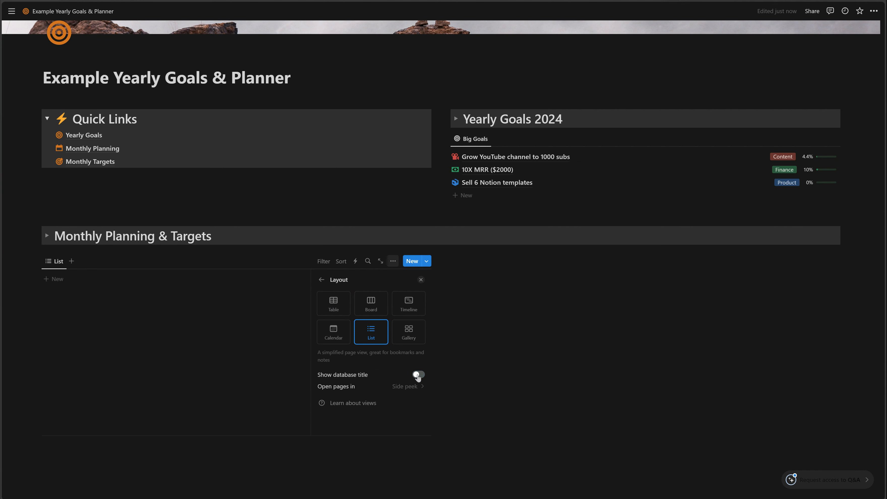
{"action": "left_click", "coordinate": [321, 280]}
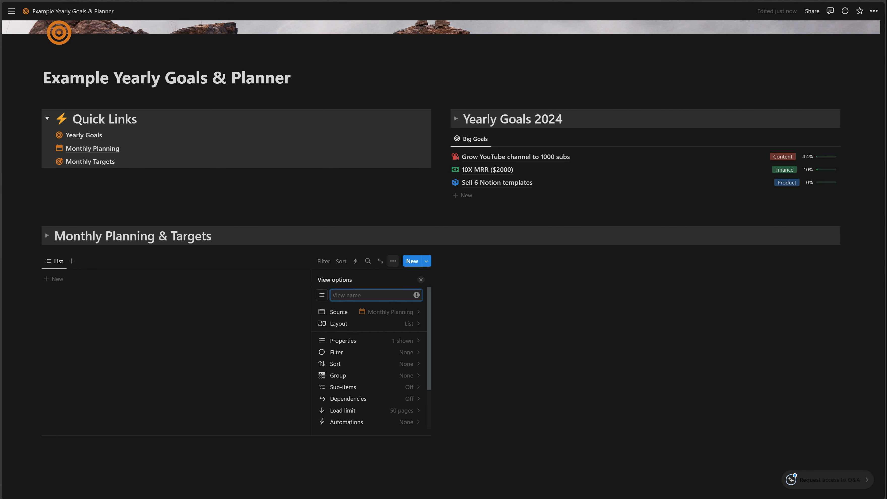
{"action": "type", "text": "Q1 Plan"}
{"action": "key", "text": "Escape"}
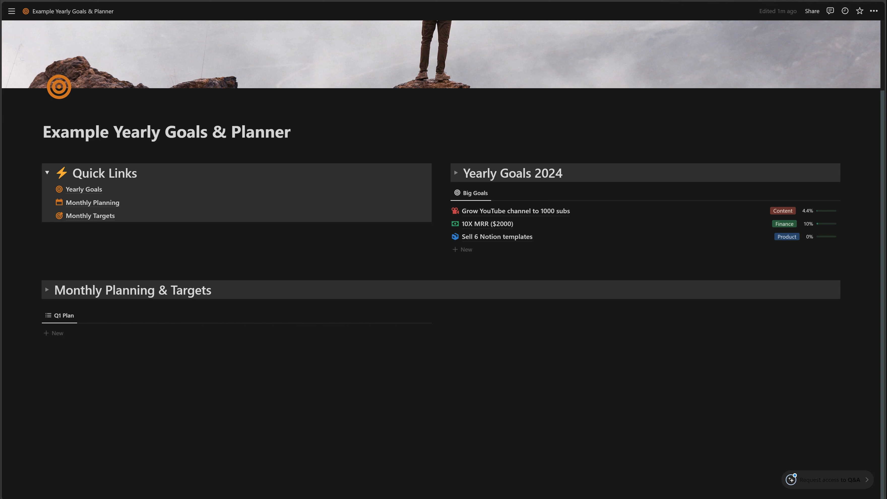
Give the Q1 Plan view the calendar icon
{"action": "left_click", "coordinate": [49, 316]}
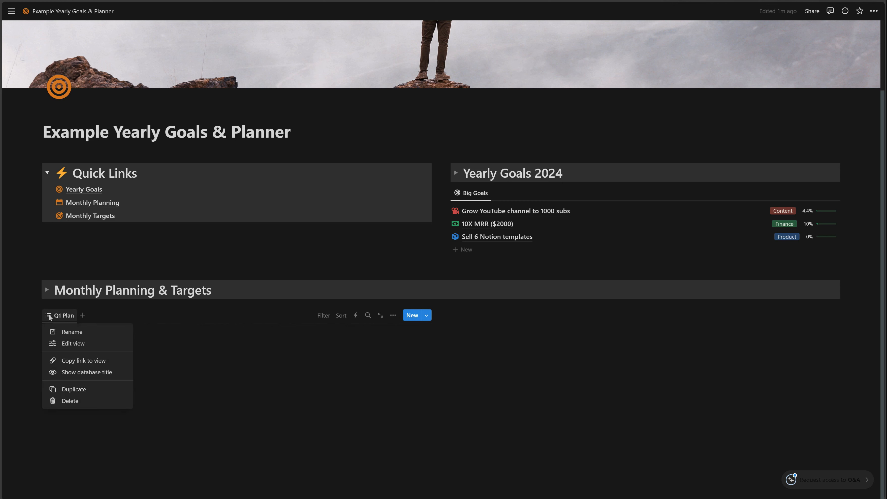
{"action": "left_click", "coordinate": [65, 340]}
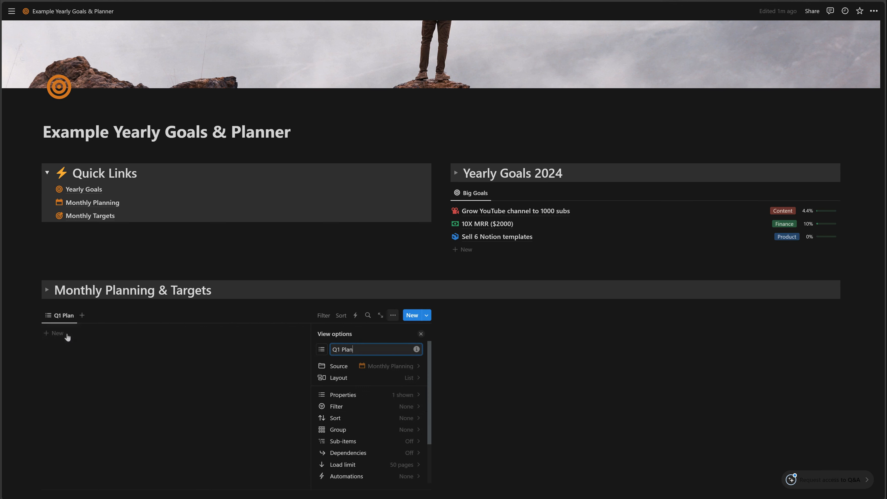
{"action": "left_click", "coordinate": [322, 349]}
{"action": "left_click", "coordinate": [274, 256]}
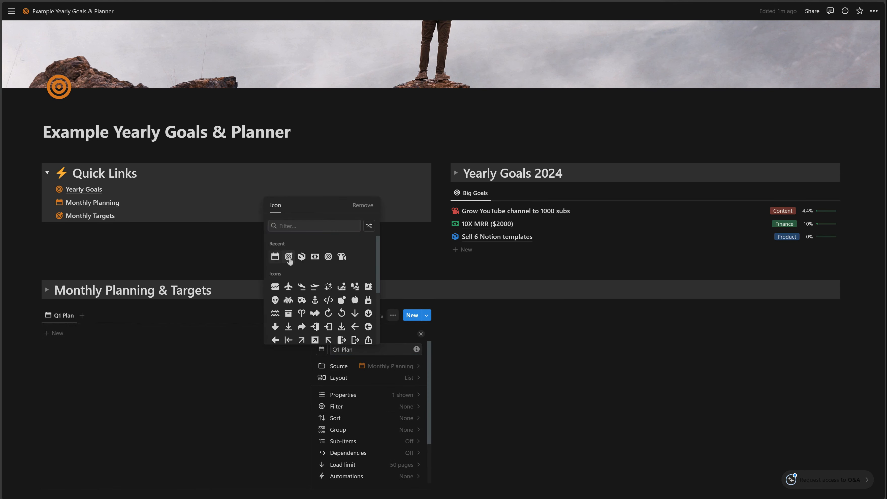
{"action": "key", "text": "Escape"}
{"action": "key", "text": "Escape"}
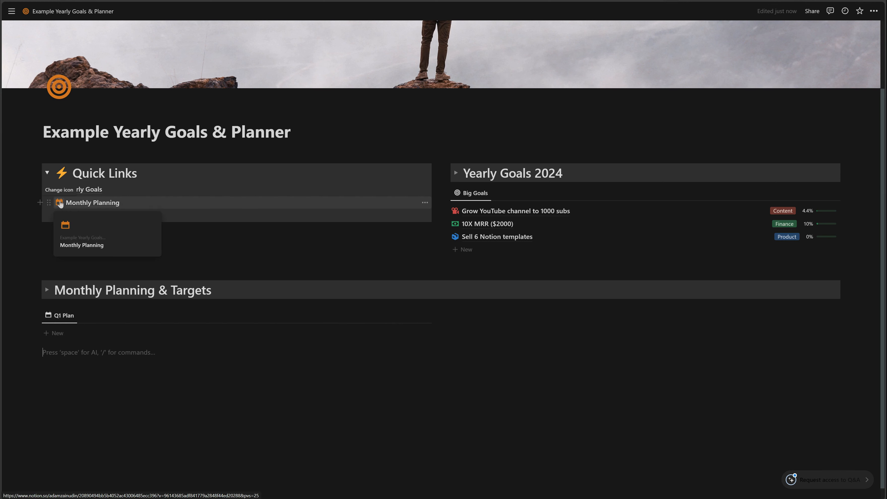
Filter the Q1 Plan view to entries whose start date is between 2024/01/01 and 2024/03/31
{"action": "mouse_move", "coordinate": [63, 204]}
{"action": "mouse_move", "coordinate": [323, 321]}
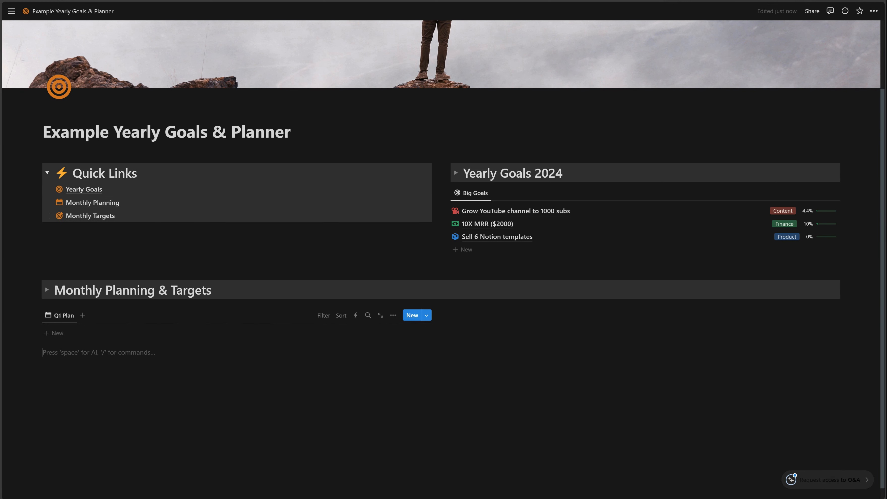
{"action": "left_click", "coordinate": [323, 316]}
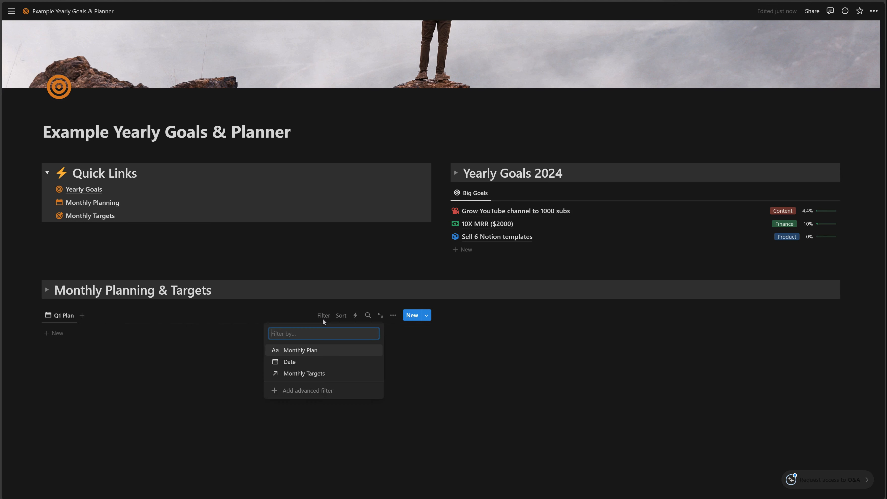
{"action": "left_click", "coordinate": [306, 362]}
{"action": "left_click", "coordinate": [58, 347]}
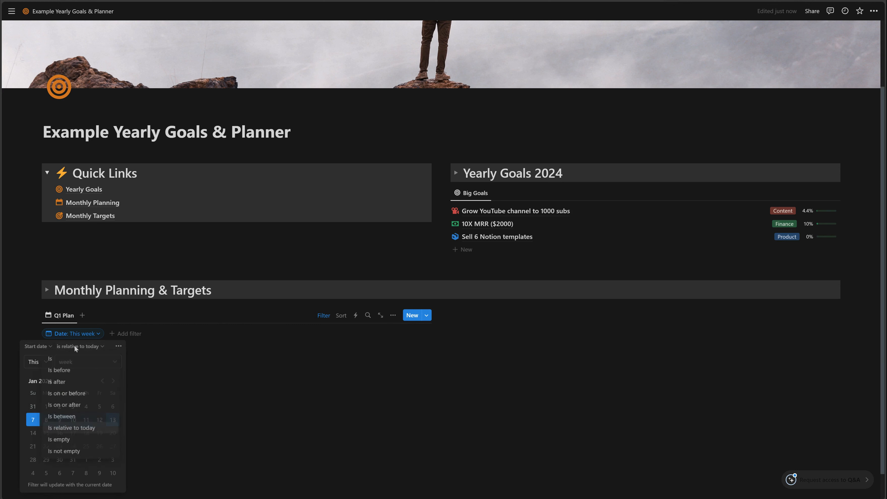
{"action": "left_click", "coordinate": [72, 415]}
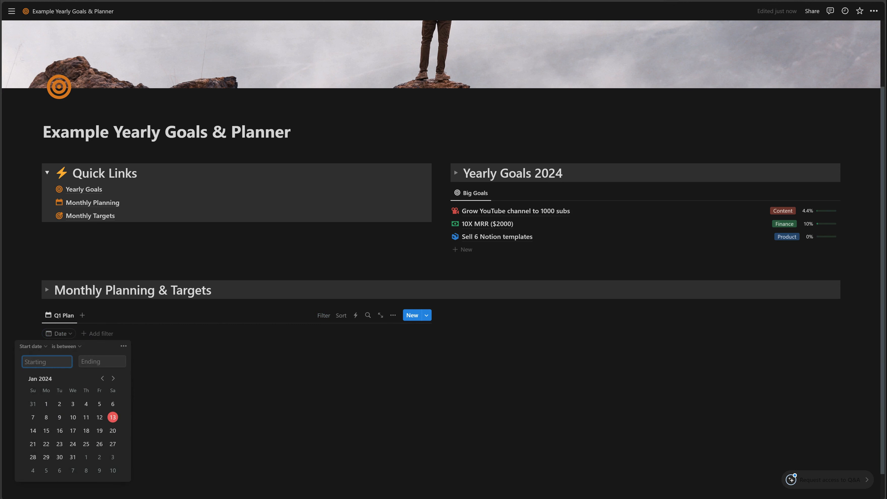
{"action": "left_click", "coordinate": [48, 403]}
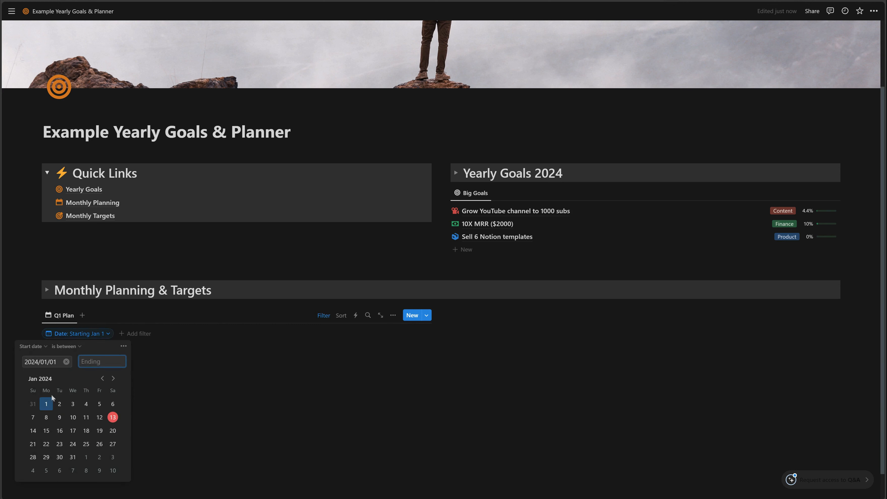
{"action": "left_click", "coordinate": [113, 378]}
{"action": "left_click", "coordinate": [113, 378]}
{"action": "left_click", "coordinate": [36, 474]}
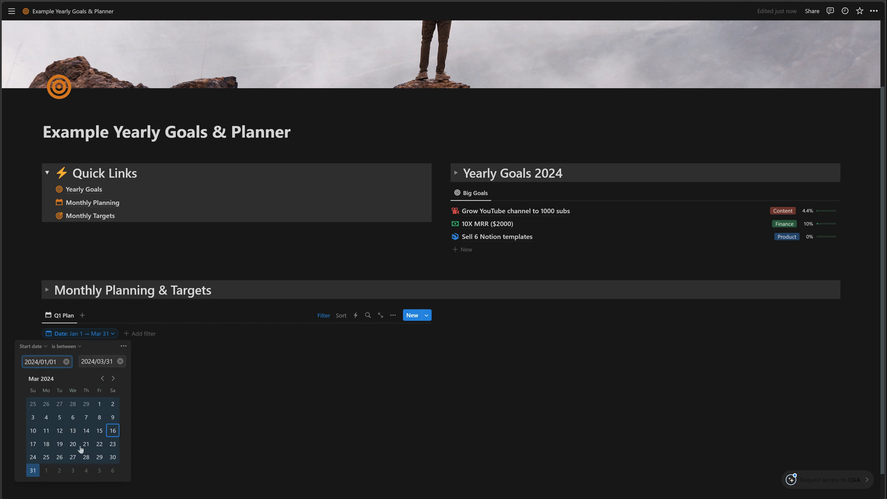
{"action": "left_click", "coordinate": [196, 401]}
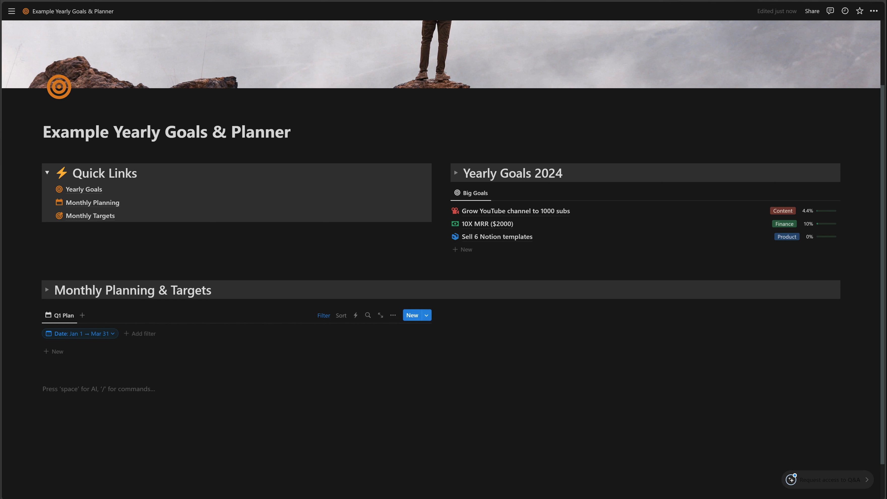
Create a new monthly plan entry in the Q1 Plan view and title it "Jan 2024"
{"action": "left_click", "coordinate": [412, 316]}
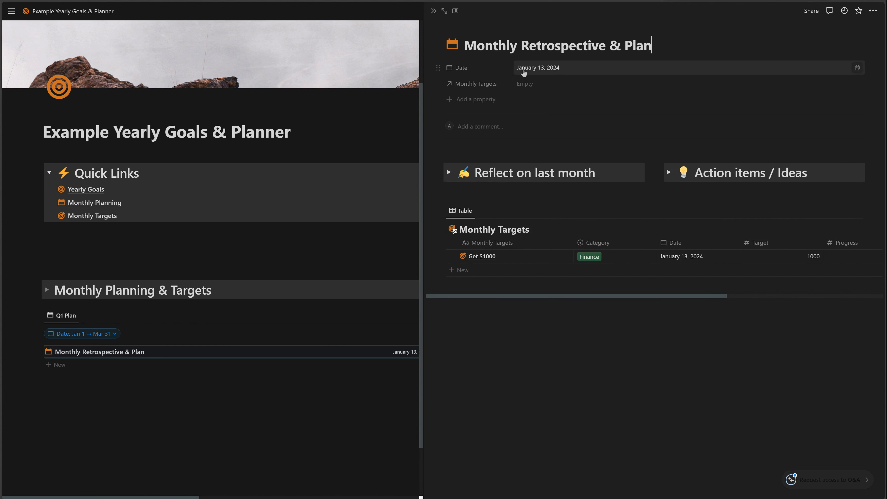
{"action": "left_click", "coordinate": [653, 46]}
{"action": "left_click_drag", "start_coordinate": [464, 46], "coordinate": [651, 46]}
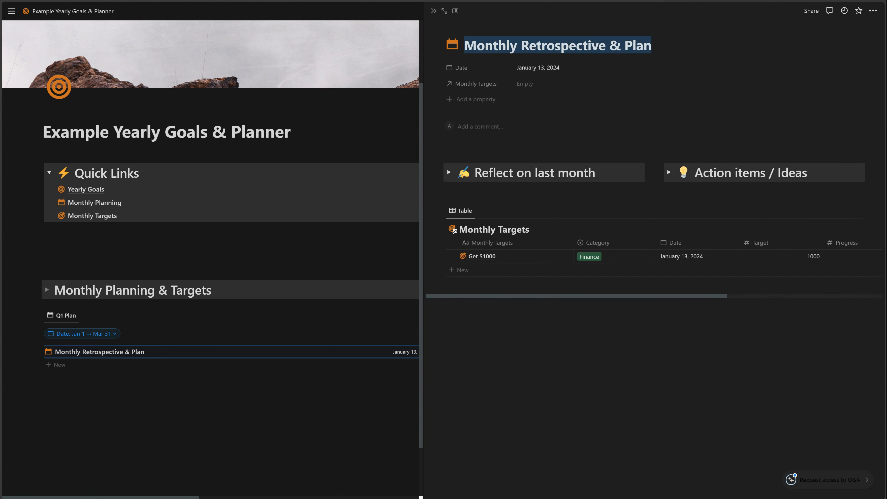
{"action": "type", "text": "January"}
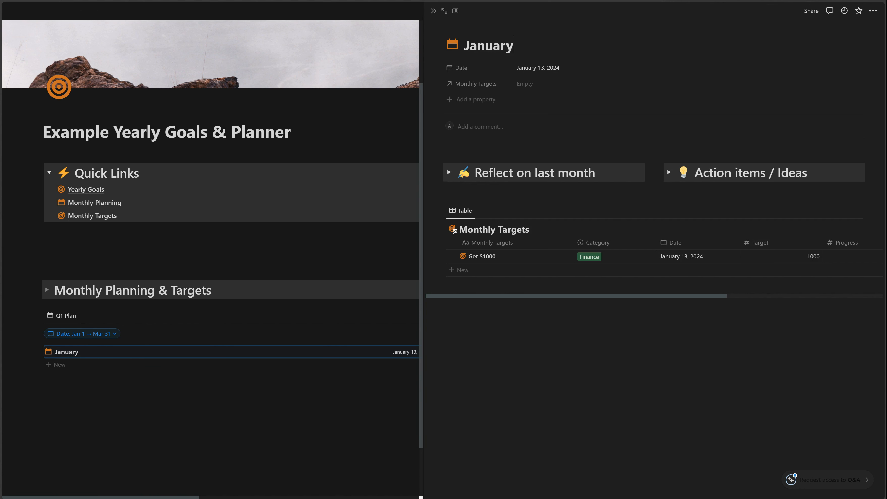
{"action": "key", "text": "BackSpace"}
{"action": "key", "text": "BackSpace"}
{"action": "key", "text": "BackSpace"}
{"action": "key", "text": "BackSpace"}
{"action": "type", "text": "2024"}
{"action": "key", "text": "Escape"}
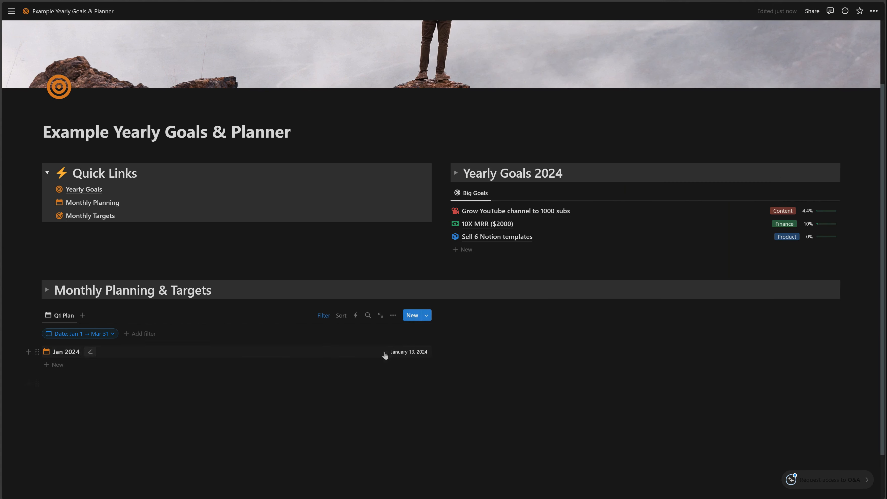
Create another monthly plan entry in Q1 Plan titled "Feb 2024" and set its date to February 1, 2024
{"action": "left_click", "coordinate": [415, 315]}
{"action": "left_click", "coordinate": [537, 69]}
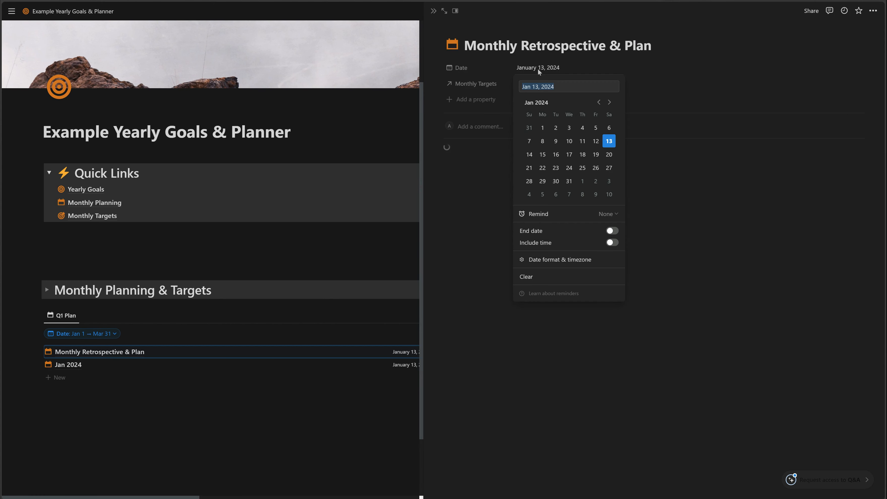
{"action": "left_click", "coordinate": [541, 52]}
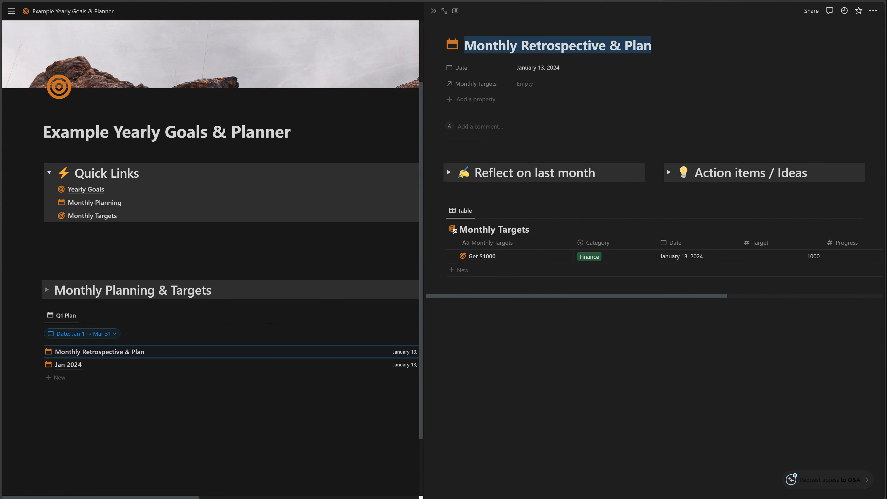
{"action": "type", "text": "Feb 2024"}
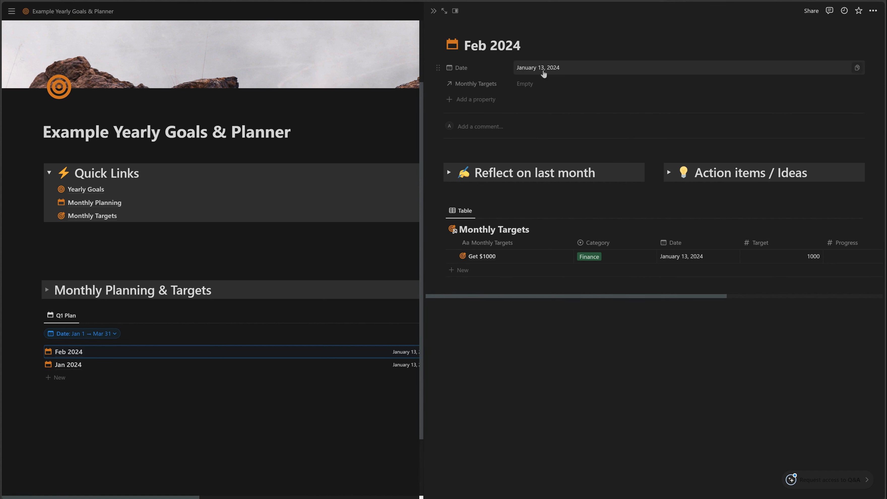
{"action": "left_click", "coordinate": [537, 69]}
{"action": "left_click", "coordinate": [582, 128]}
{"action": "left_click", "coordinate": [696, 89]}
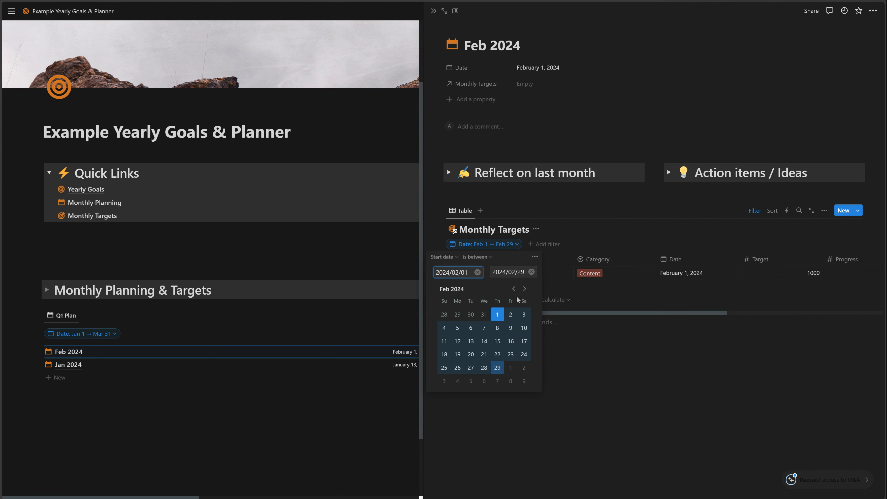
Filter the Monthly Targets table on the Feb 2024 page to start dates between 2024/02/01 and 2024/02/29, and close the page
{"action": "left_click", "coordinate": [513, 289]}
{"action": "left_click", "coordinate": [524, 289]}
{"action": "key", "text": "Escape"}
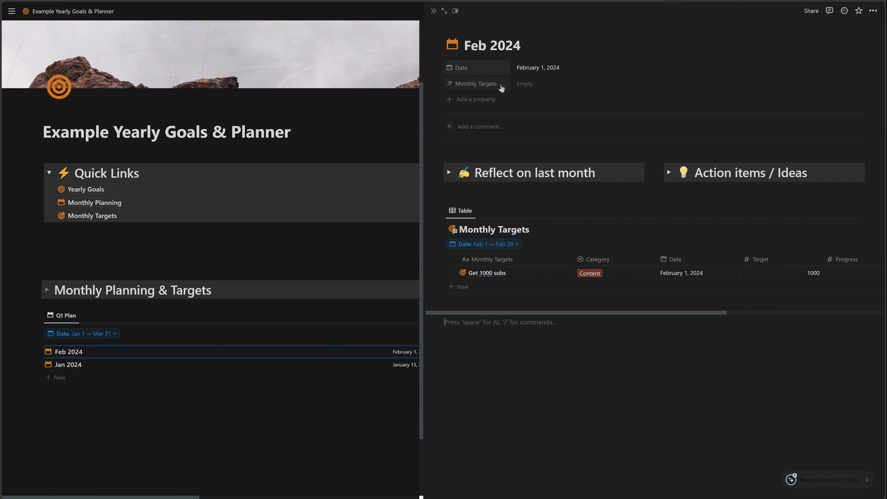
{"action": "left_click", "coordinate": [433, 11]}
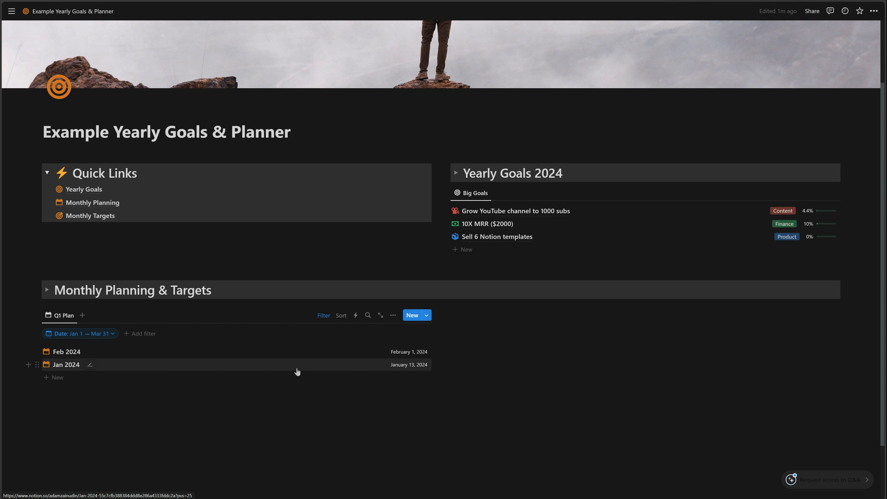
Create a new monthly plan entry from the Q1 Plan view titled "Apr 2024" and set its date to April 1, 2024
{"action": "left_click", "coordinate": [412, 315]}
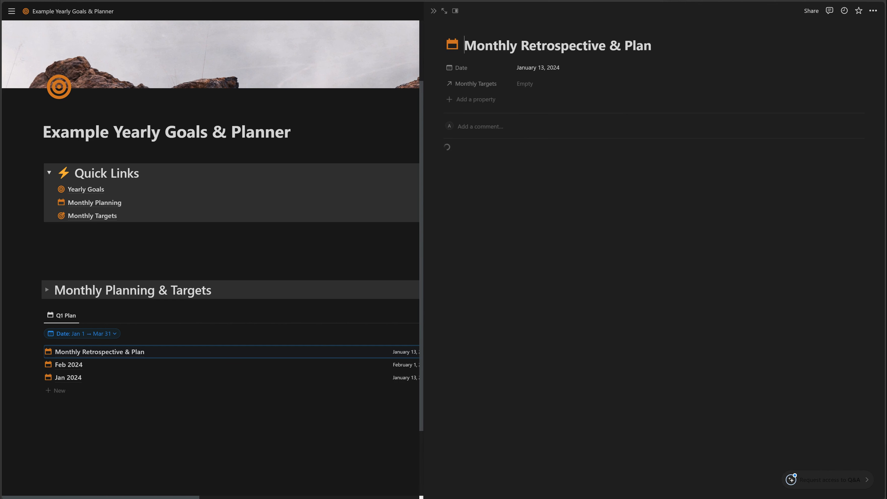
{"action": "type", "text": "Ap"}
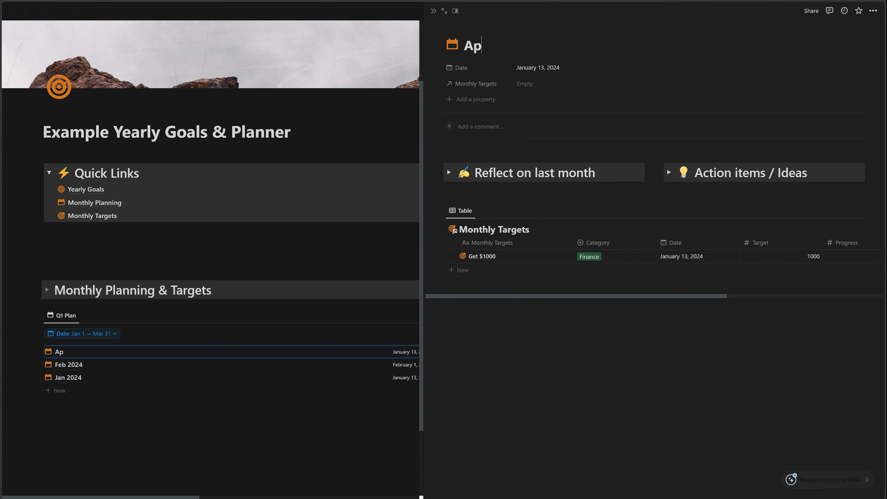
{"action": "type", "text": "r 2024"}
{"action": "left_click", "coordinate": [538, 67]}
{"action": "left_click", "coordinate": [609, 102]}
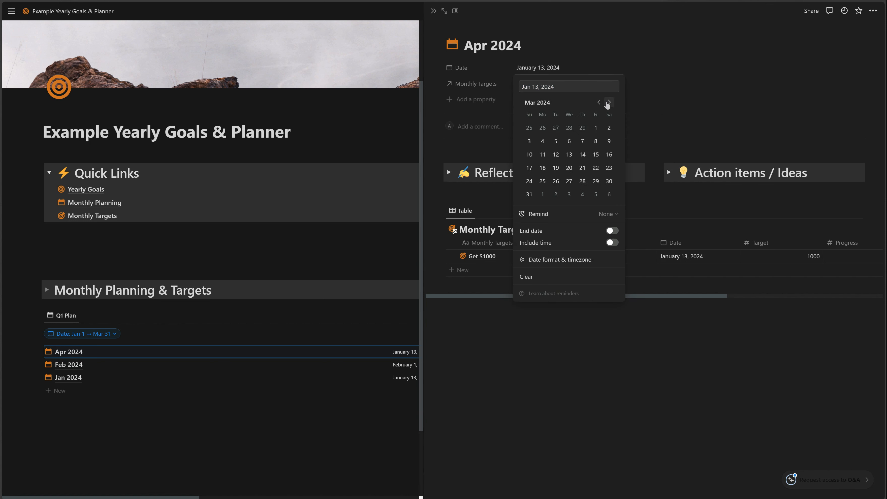
{"action": "left_click", "coordinate": [609, 102]}
{"action": "left_click", "coordinate": [609, 102]}
{"action": "left_click", "coordinate": [542, 128]}
{"action": "left_click", "coordinate": [693, 82]}
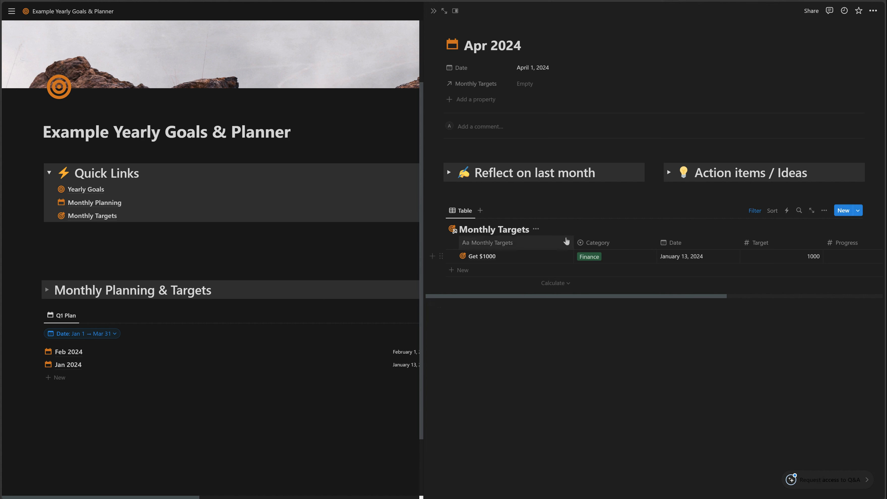
Filter the Monthly Targets table on the Apr 2024 page to start dates between 2024/04/01 and 2024/04/30
{"action": "left_click", "coordinate": [751, 212]}
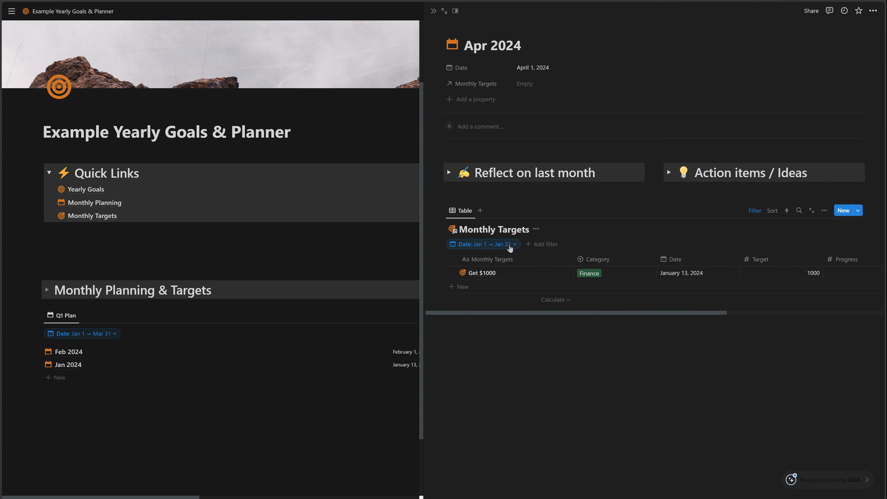
{"action": "left_click", "coordinate": [509, 247]}
{"action": "left_click", "coordinate": [455, 314]}
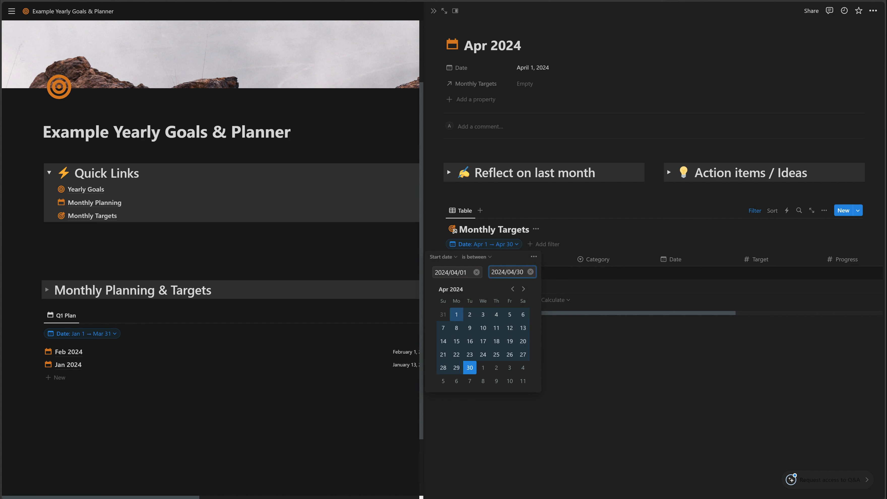
{"action": "left_click", "coordinate": [570, 290]}
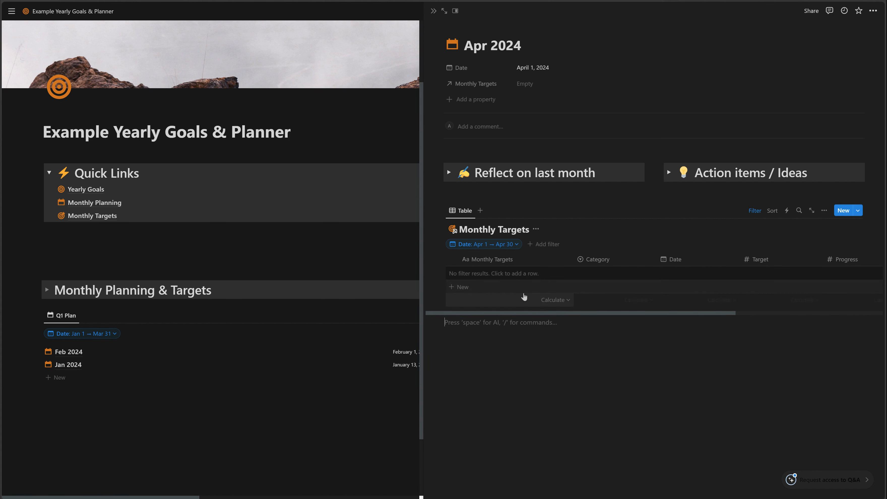
Add a monthly target on the Apr 2024 page titled "Launch a product" with target 1, progress 0 and category Product
{"action": "left_click", "coordinate": [475, 288]}
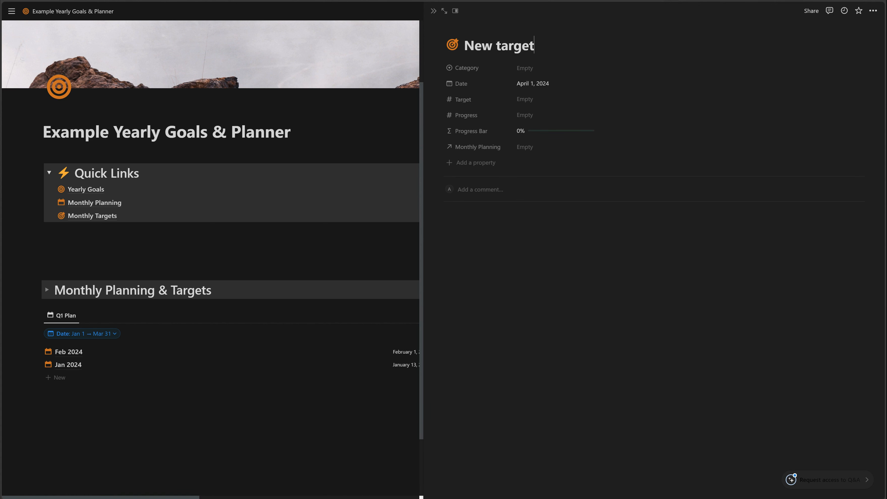
{"action": "type", "text": "Launch a pr"}
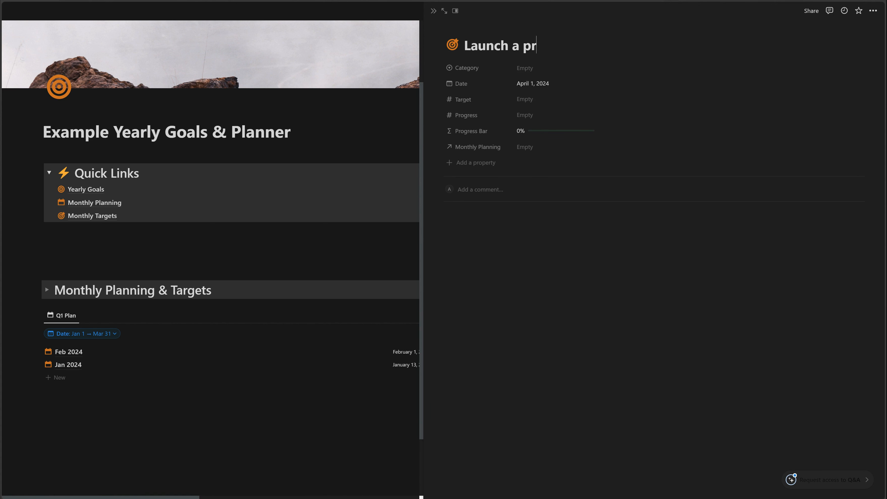
{"action": "type", "text": "oduct"}
{"action": "left_click", "coordinate": [530, 99]}
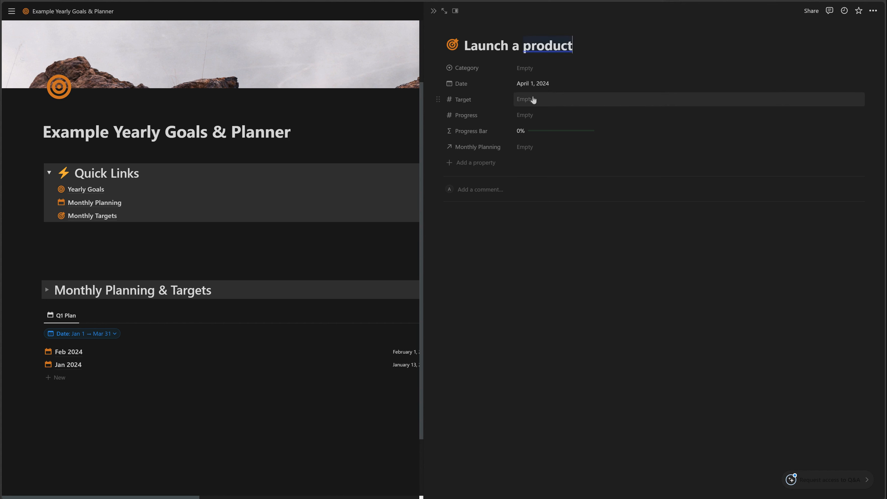
{"action": "type", "text": "1"}
{"action": "key", "text": "Return"}
{"action": "left_click", "coordinate": [530, 115]}
{"action": "type", "text": "0"}
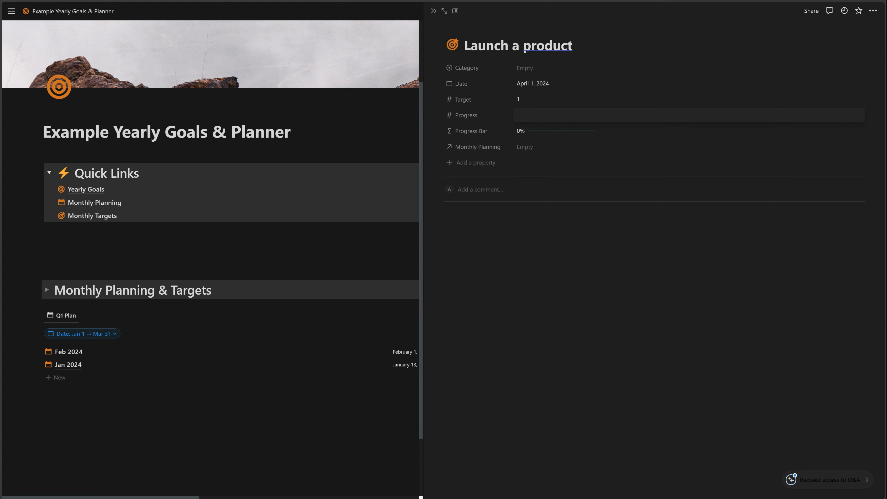
{"action": "left_click", "coordinate": [536, 70]}
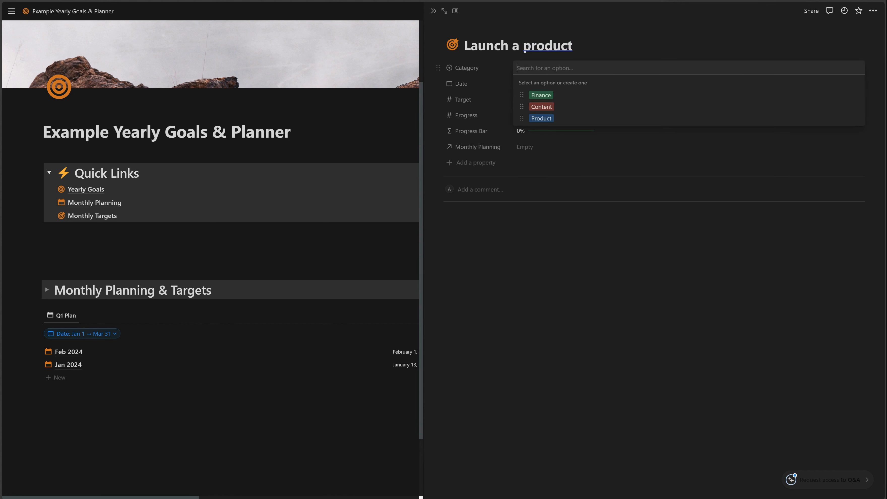
{"action": "left_click", "coordinate": [539, 118]}
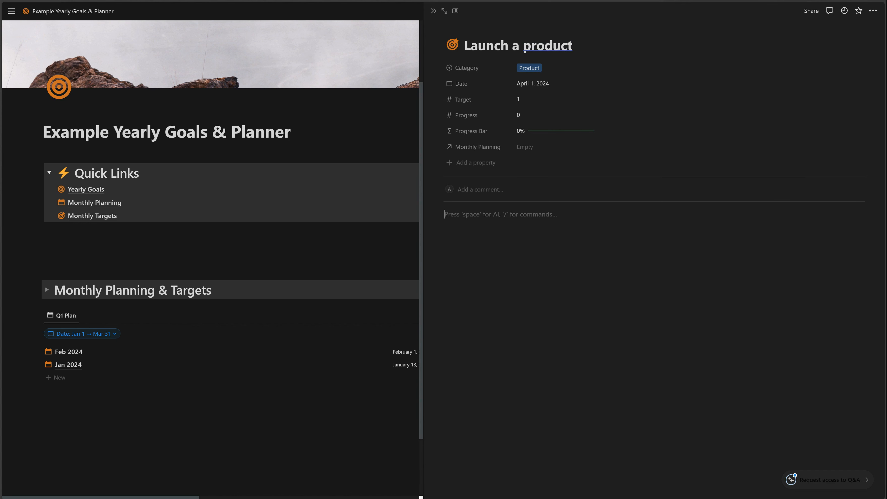
Link the "Launch a product" target to Apr 2024 in its Monthly Planning relation and close the page
{"action": "left_click", "coordinate": [530, 149]}
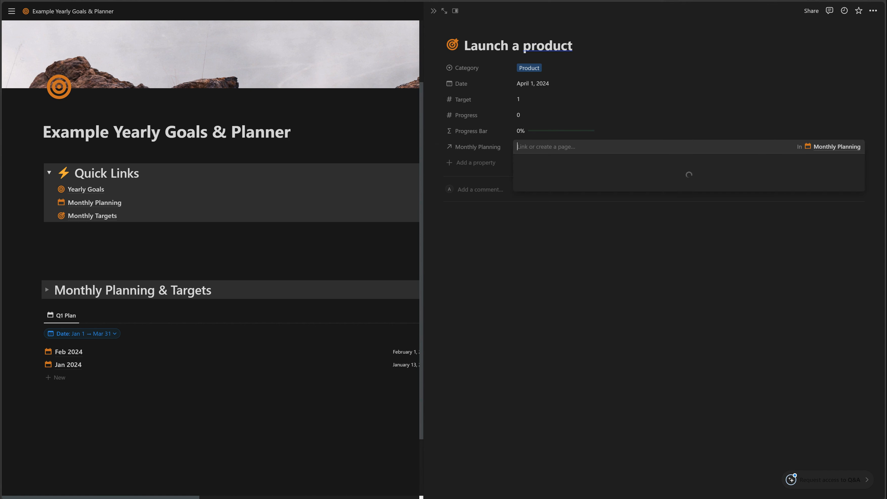
{"action": "left_click", "coordinate": [564, 176]}
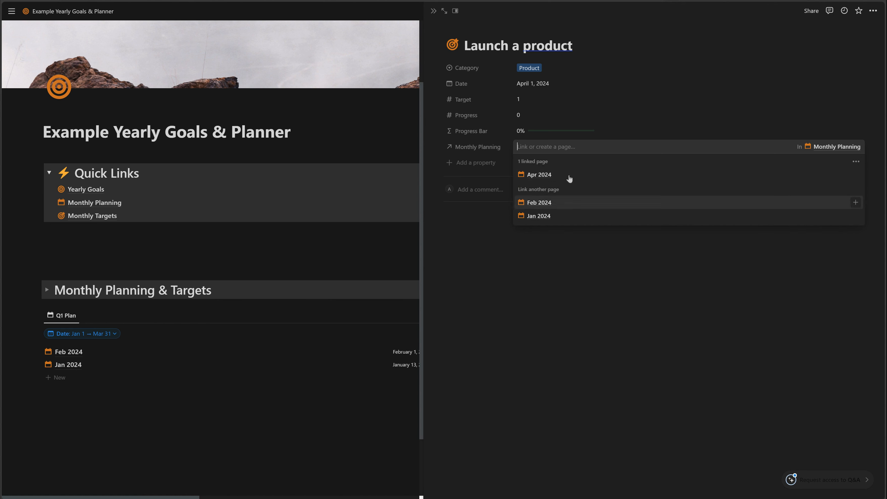
{"action": "left_click", "coordinate": [663, 320]}
{"action": "left_click", "coordinate": [433, 11]}
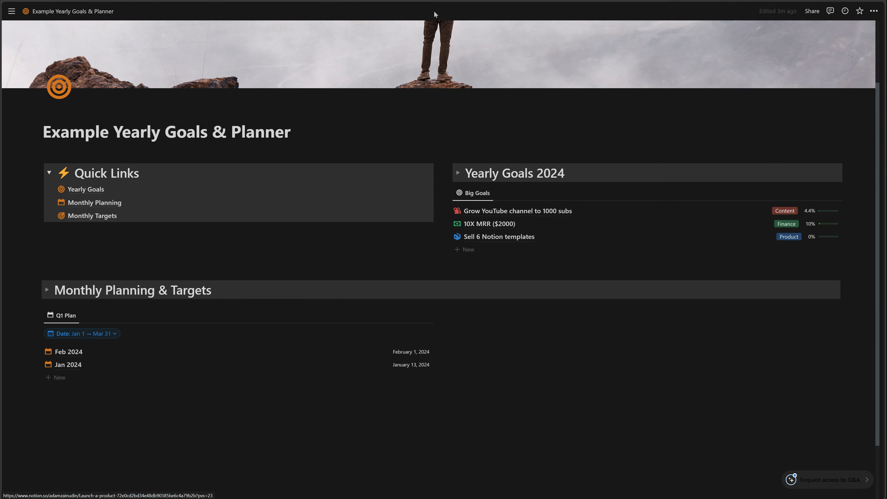
Hide the filter bar and the Date property in the Q1 Plan view
{"action": "left_click", "coordinate": [323, 315]}
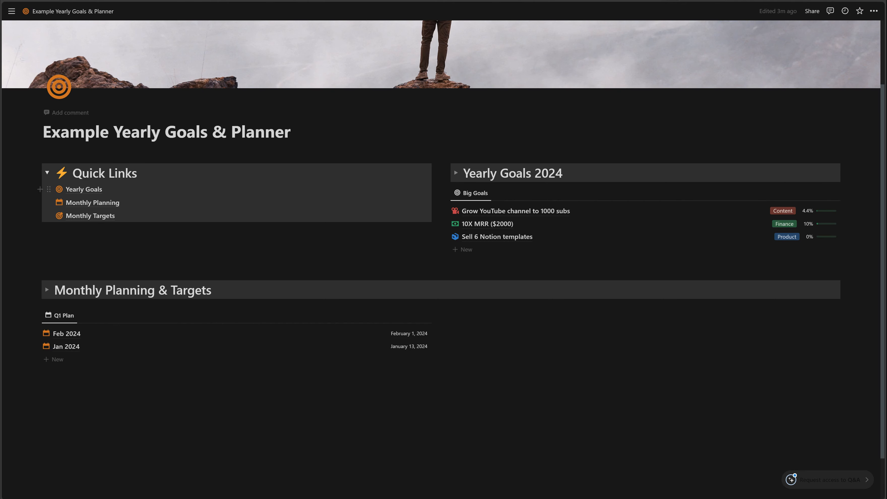
{"action": "left_click", "coordinate": [394, 316]}
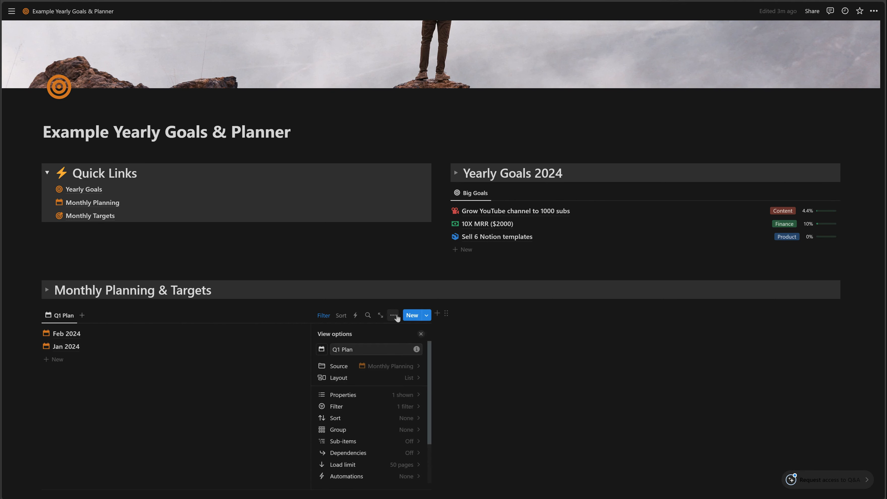
{"action": "left_click", "coordinate": [381, 396]}
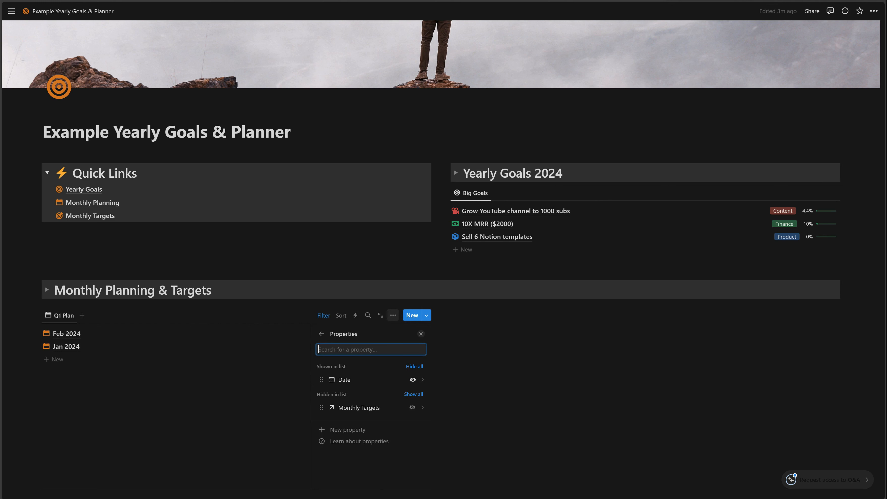
{"action": "left_click", "coordinate": [412, 380]}
{"action": "left_click", "coordinate": [420, 334]}
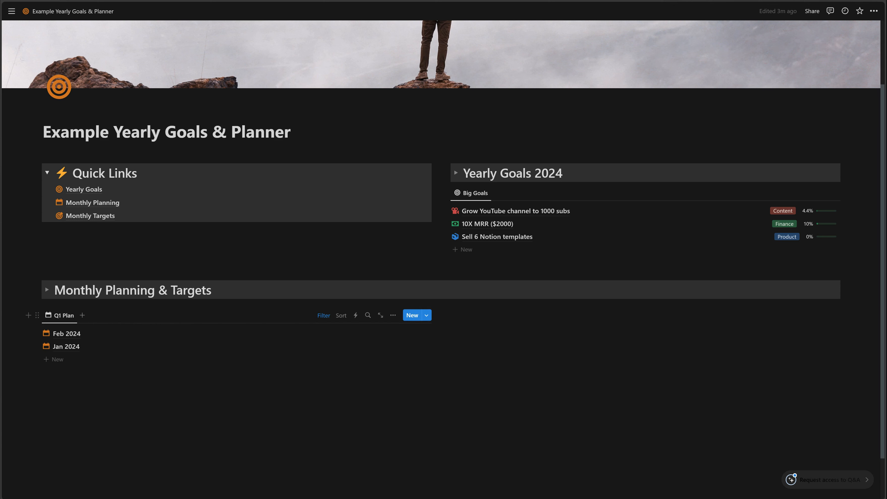
Duplicate the Q1 Plan view as "Q2 Plan" and filter it to start dates between 2024/04/01 and 2024/06/30
{"action": "left_click", "coordinate": [66, 317]}
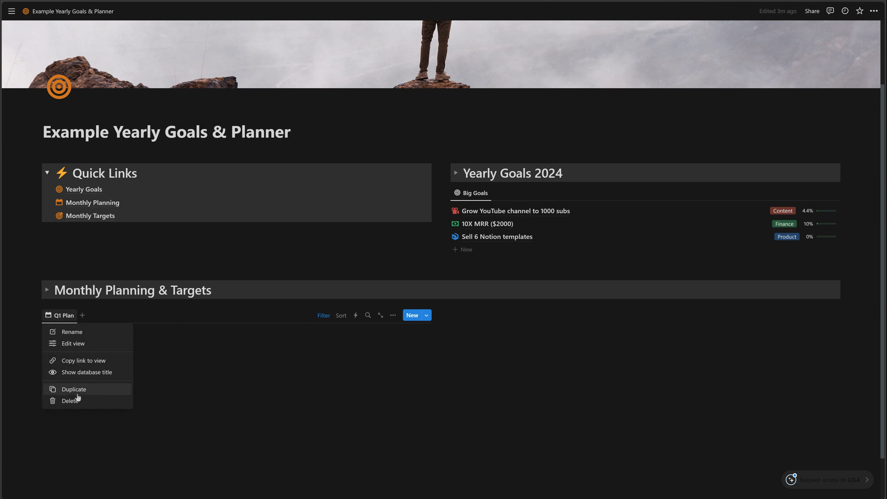
{"action": "left_click", "coordinate": [68, 393]}
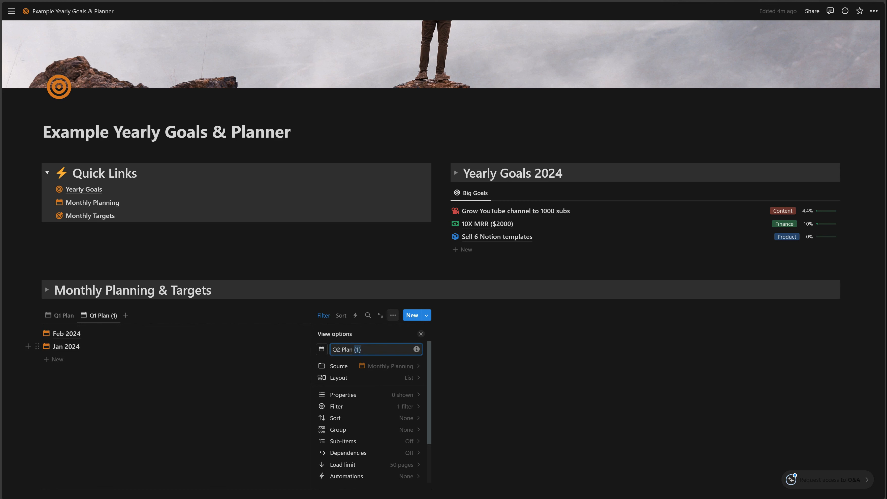
{"action": "left_click", "coordinate": [370, 406]}
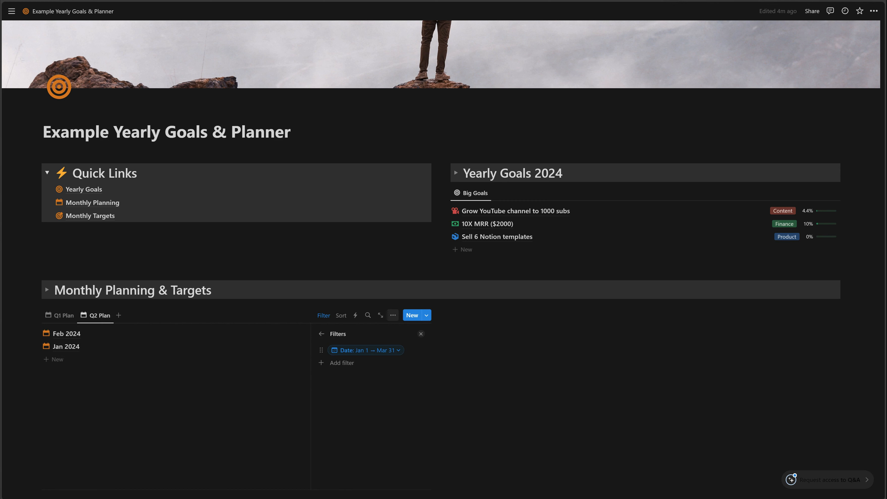
{"action": "left_click", "coordinate": [373, 352]}
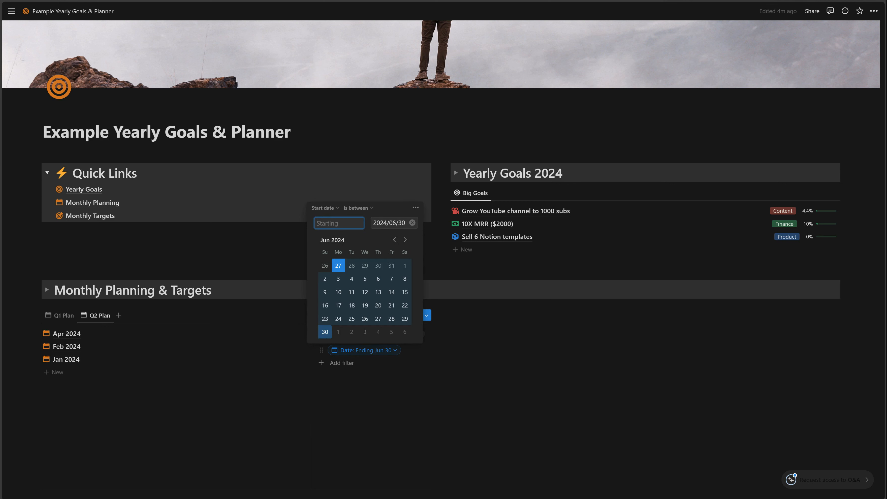
{"action": "left_click", "coordinate": [394, 240]}
{"action": "left_click", "coordinate": [394, 240]}
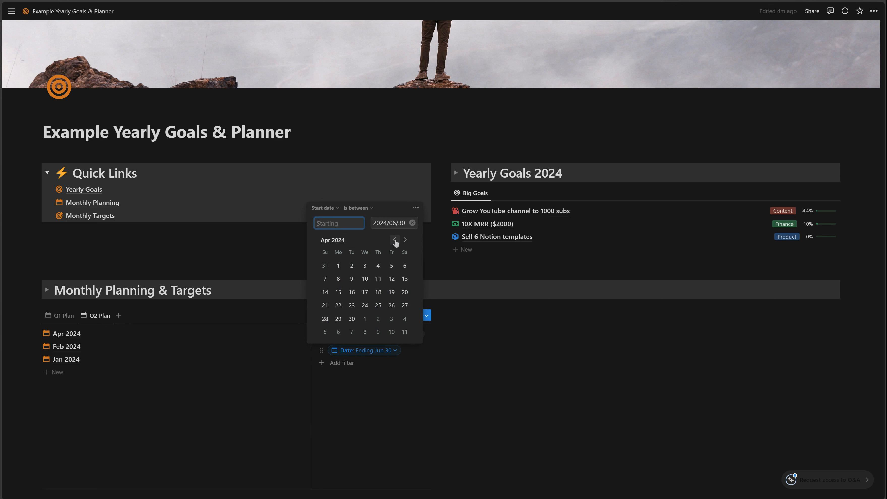
{"action": "left_click", "coordinate": [337, 265]}
{"action": "key", "text": "Escape"}
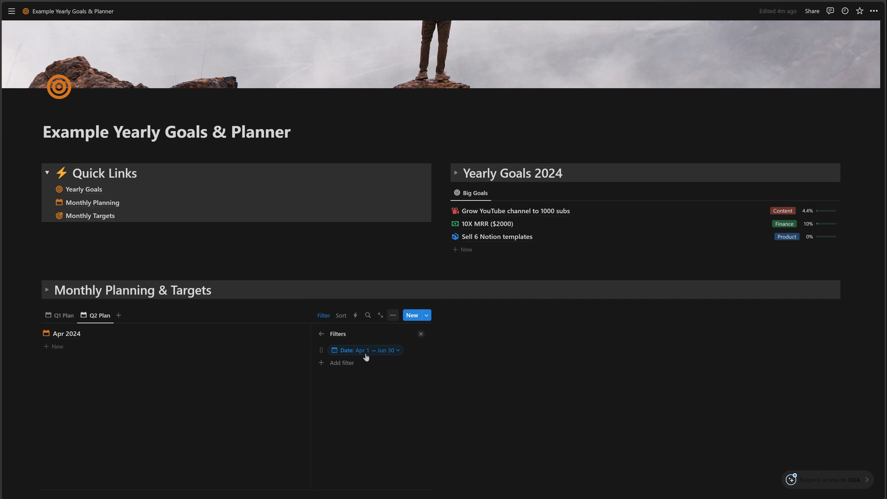
{"action": "key", "text": "Escape"}
{"action": "key", "text": "Return"}
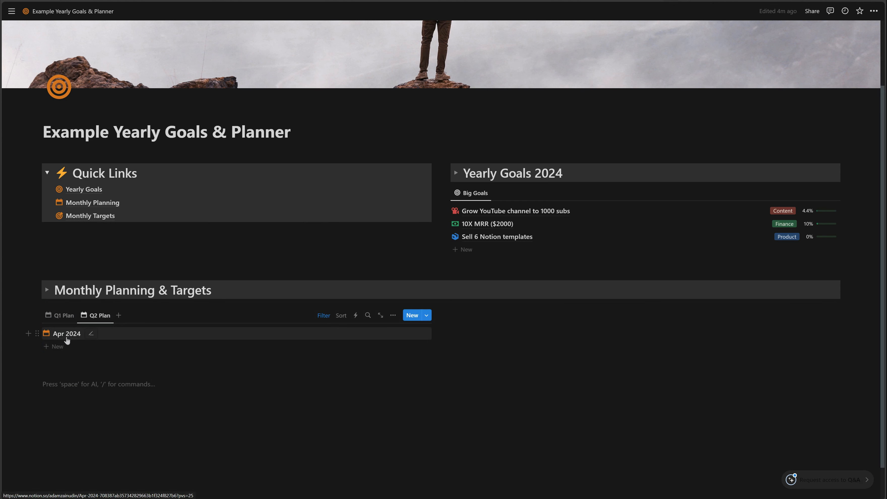
{"action": "left_click", "coordinate": [58, 319]}
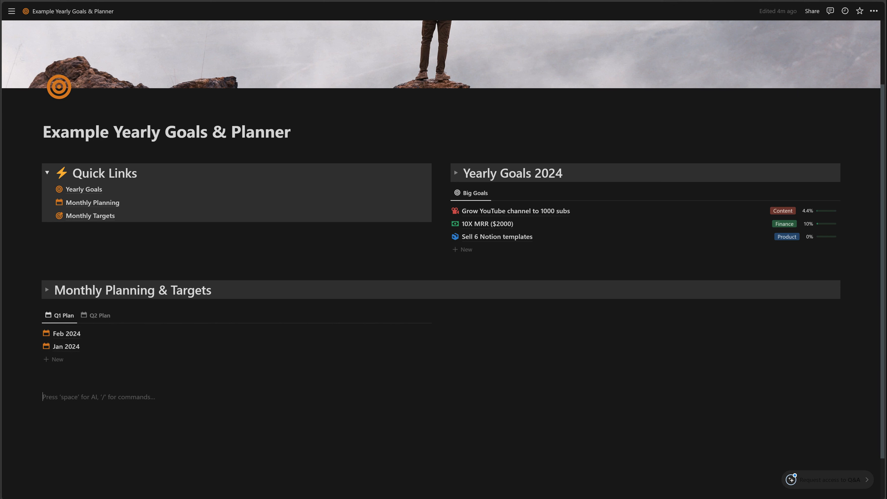
{"action": "left_click", "coordinate": [99, 315]}
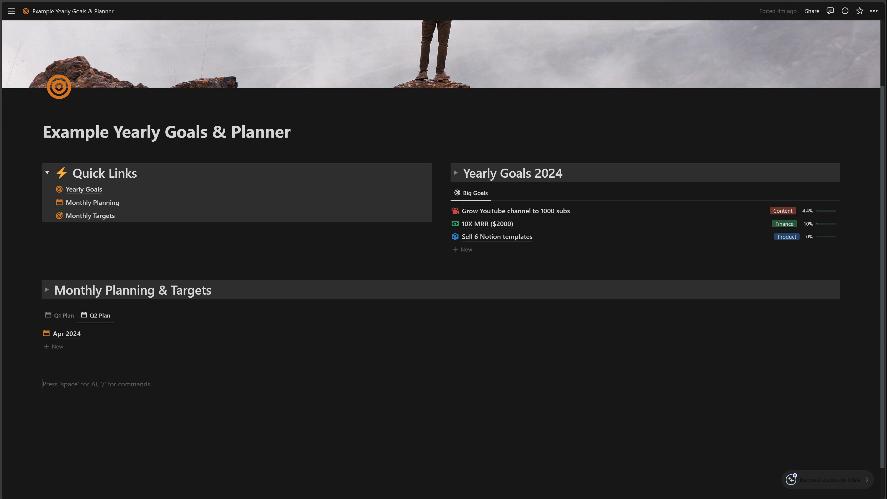
Insert a linked view of the Monthly Targets database in the empty column beside the quarterly plans and hide its database title
{"action": "left_click", "coordinate": [507, 313]}
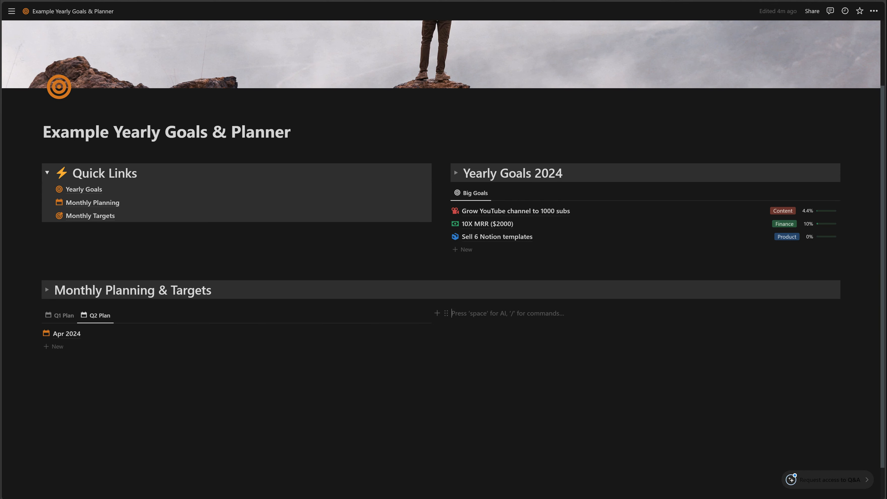
{"action": "type", "text": "/link"}
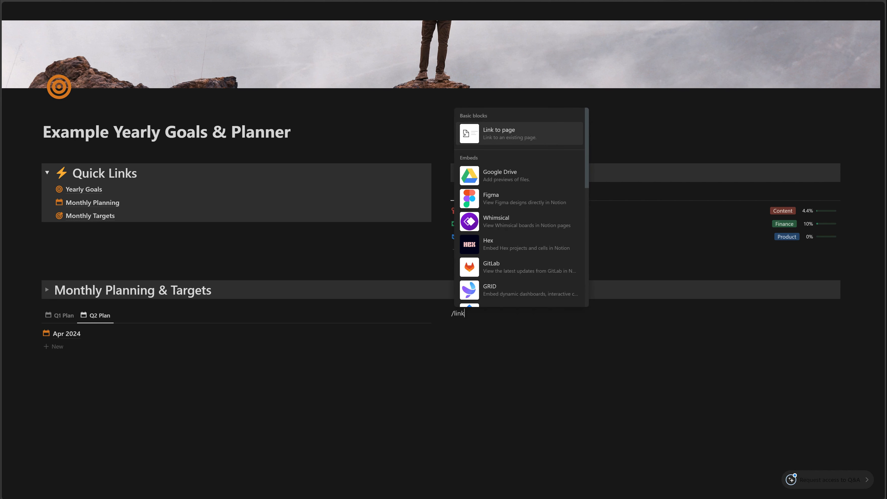
{"action": "type", "text": "ed"}
{"action": "key", "text": "Return"}
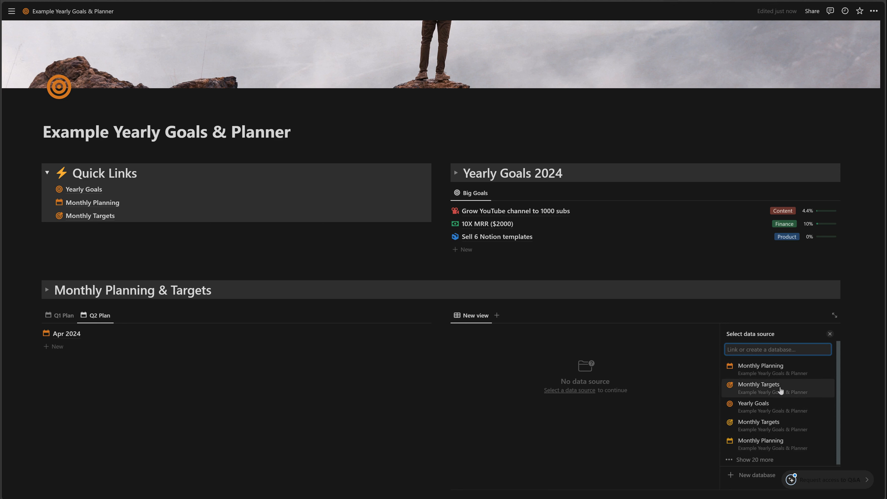
{"action": "left_click", "coordinate": [809, 389]}
{"action": "left_click", "coordinate": [541, 333]}
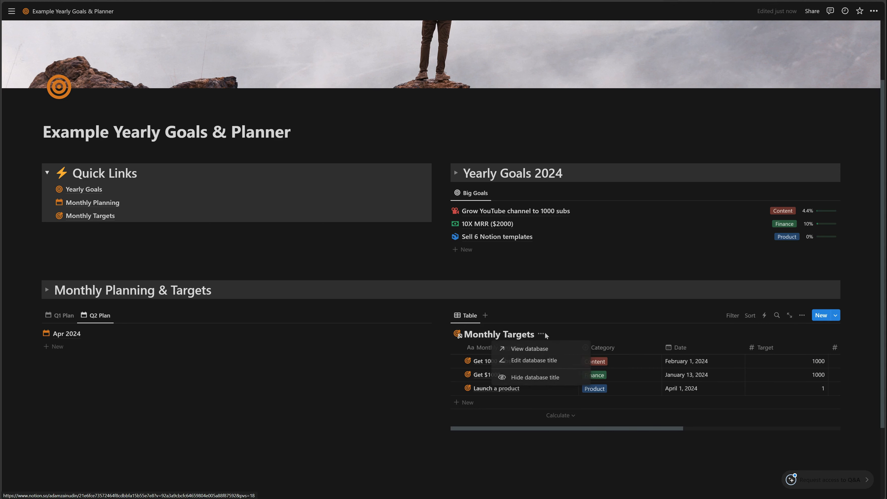
{"action": "left_click", "coordinate": [541, 377]}
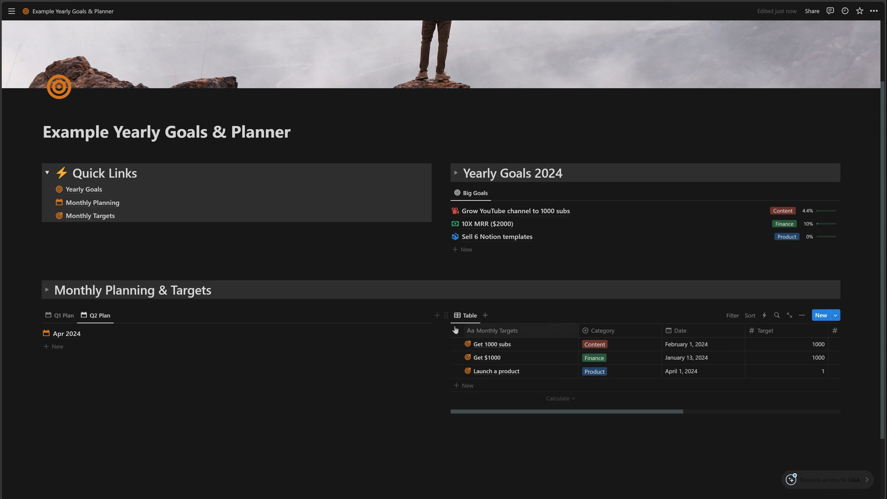
Change the new Monthly Targets linked view from a table to a List layout
{"action": "left_click", "coordinate": [472, 318]}
{"action": "left_click", "coordinate": [491, 345]}
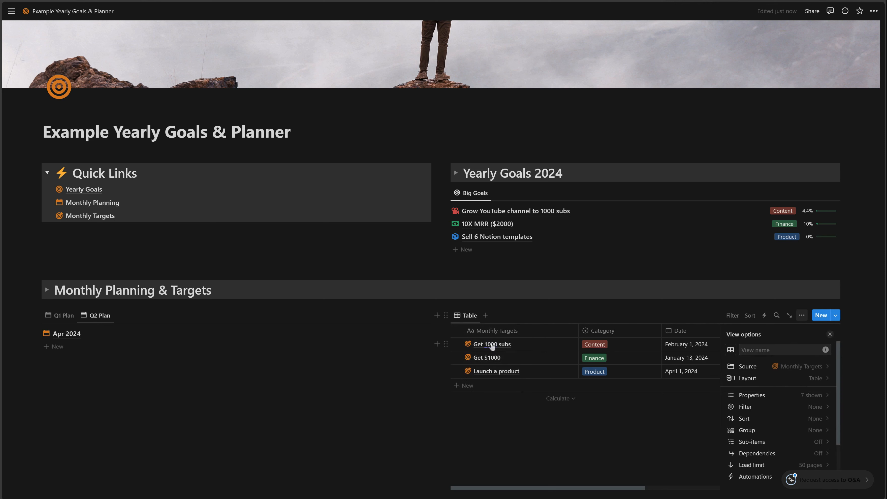
{"action": "left_click", "coordinate": [779, 379]}
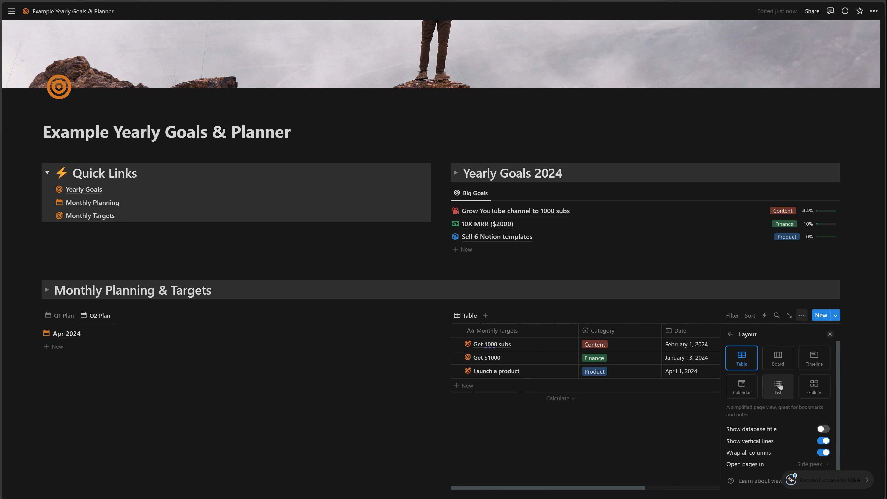
{"action": "left_click", "coordinate": [779, 384]}
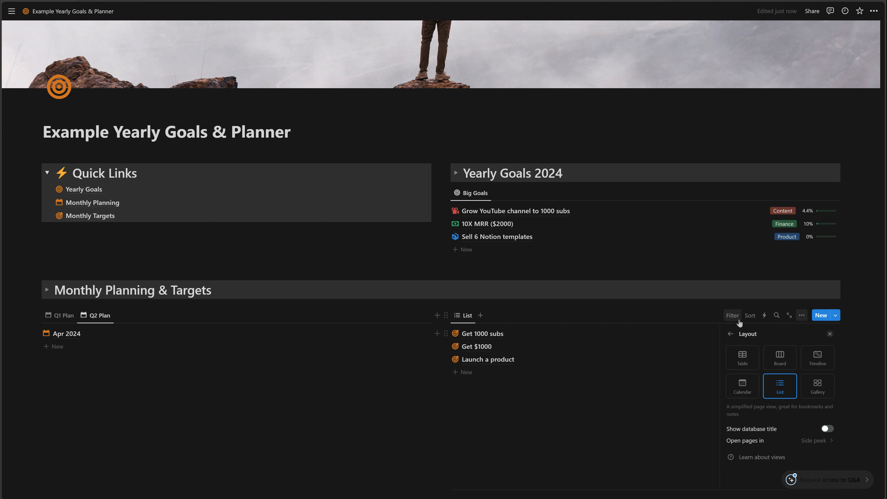
Name the Monthly Targets list view "Q1 Targets" and give it the target-with-arrow icon
{"action": "left_click", "coordinate": [730, 333]}
{"action": "type", "text": "Q1 Targets"}
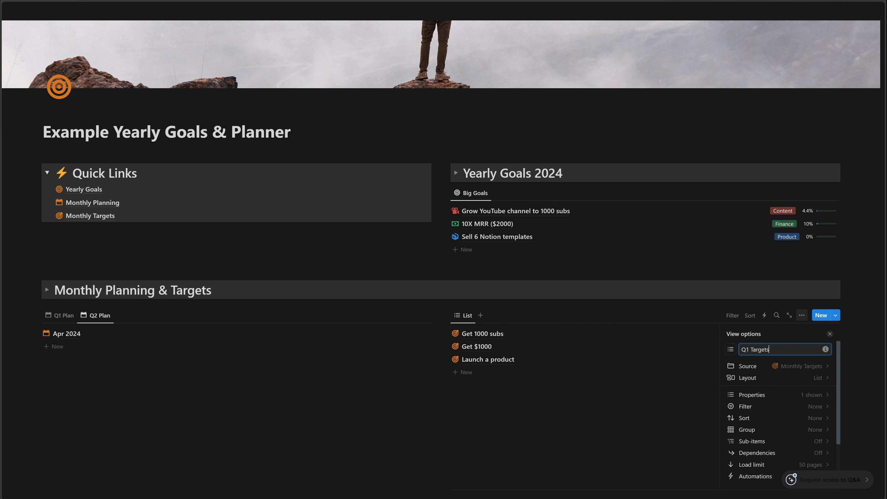
{"action": "left_click", "coordinate": [731, 349]}
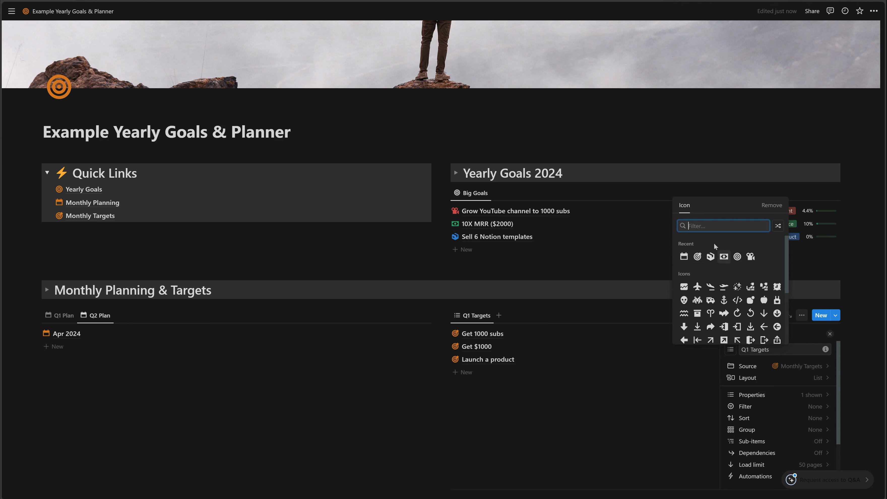
{"action": "left_click", "coordinate": [697, 258]}
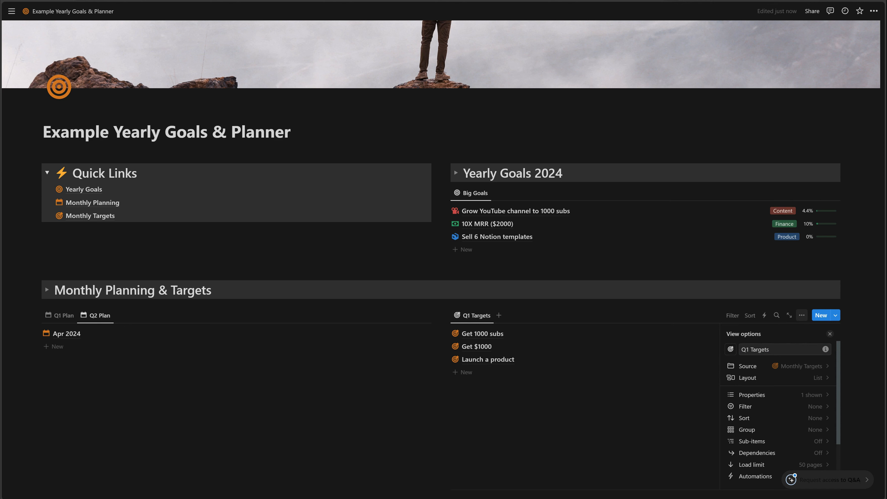
{"action": "left_click", "coordinate": [830, 334]}
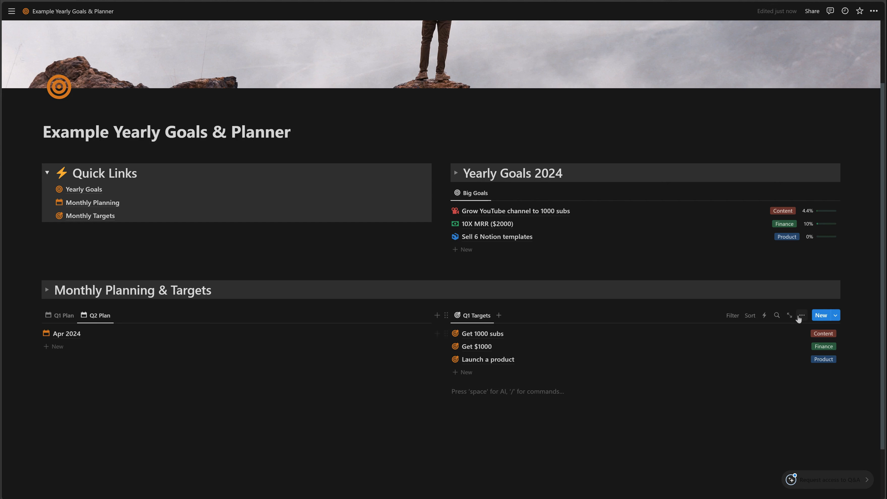
Hide the Category property and show the Progress Bar property in the Q1 Targets view
{"action": "left_click", "coordinate": [799, 315]}
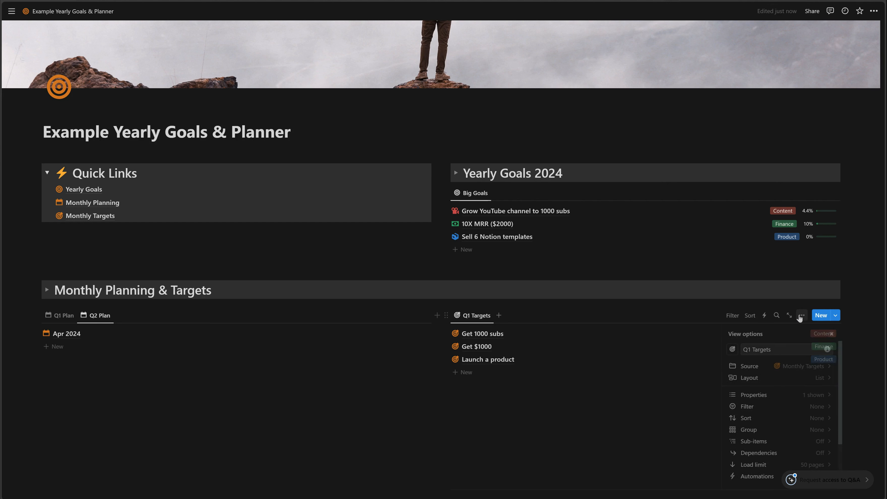
{"action": "left_click", "coordinate": [811, 396]}
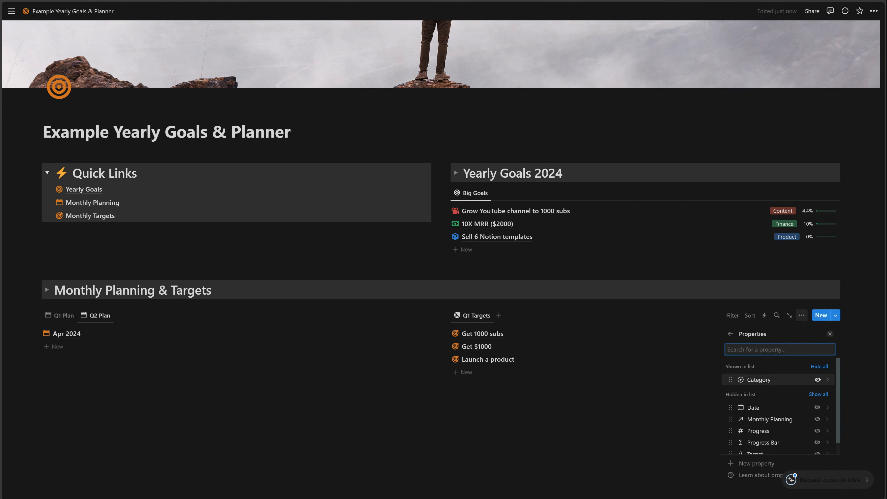
{"action": "left_click", "coordinate": [817, 380]}
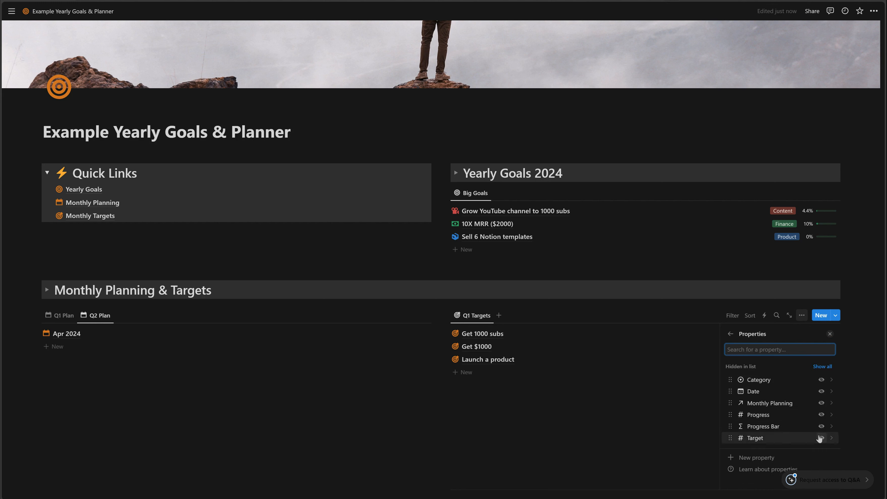
{"action": "left_click", "coordinate": [821, 426]}
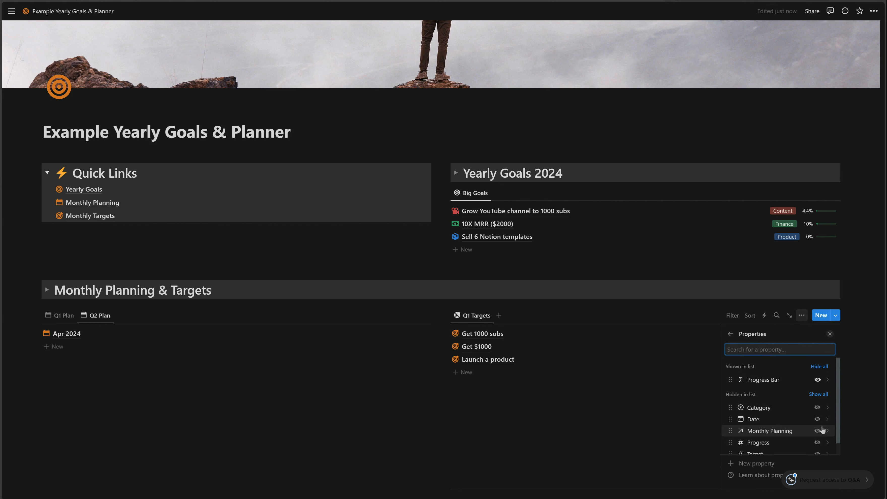
{"action": "key", "text": "Escape"}
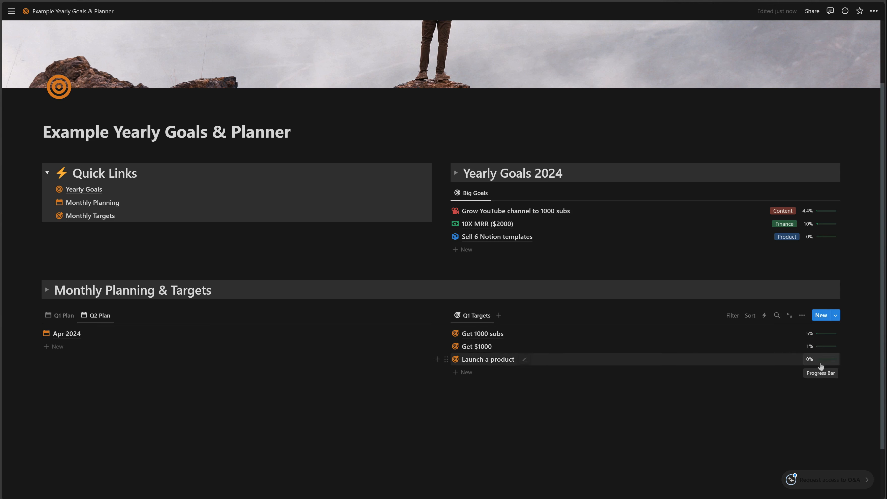
Filter the Q1 Targets view to start dates between 2024/01/01 and 2024/03/31
{"action": "left_click", "coordinate": [733, 312]}
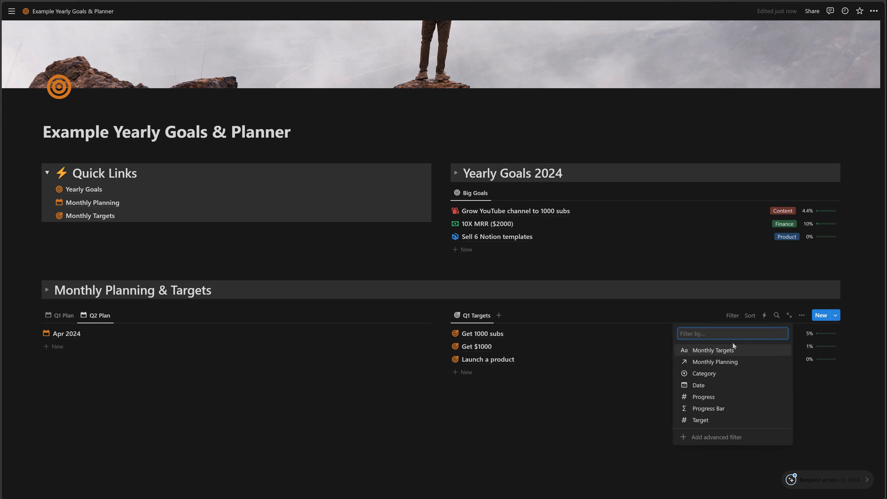
{"action": "left_click", "coordinate": [726, 386]}
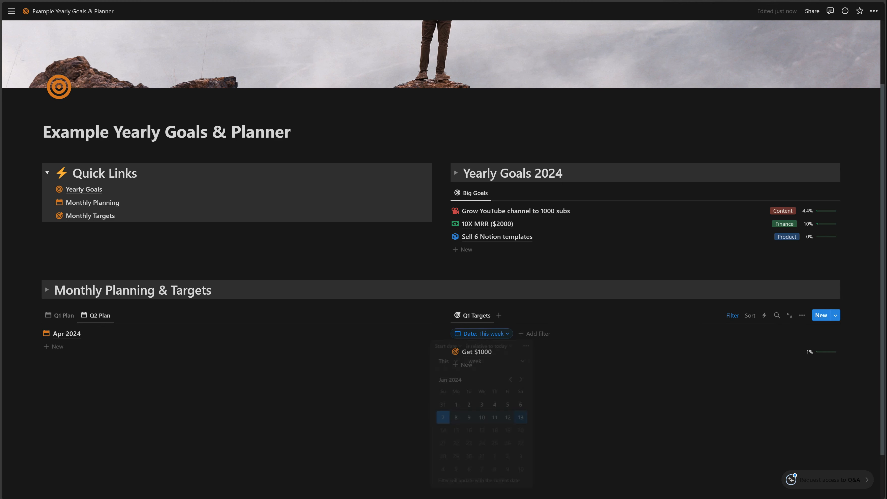
{"action": "left_click", "coordinate": [455, 348]}
{"action": "left_click", "coordinate": [475, 348]}
{"action": "left_click", "coordinate": [475, 348]}
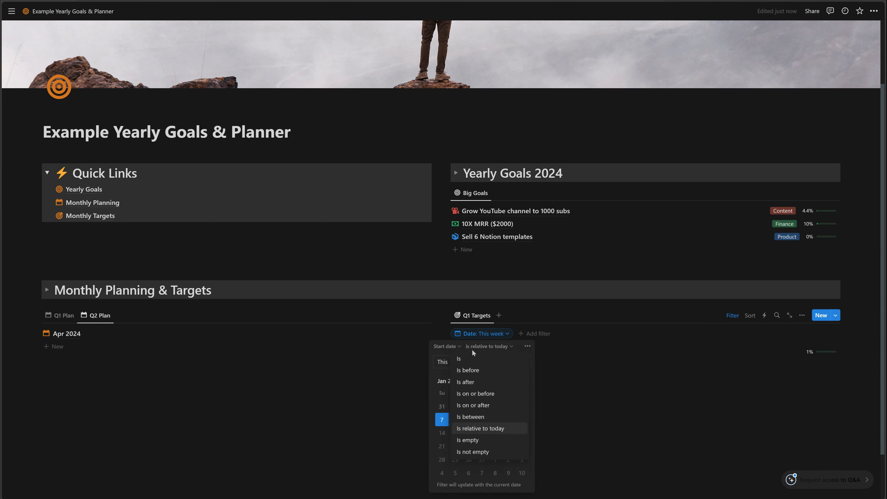
{"action": "left_click", "coordinate": [484, 417]}
{"action": "left_click", "coordinate": [455, 404]}
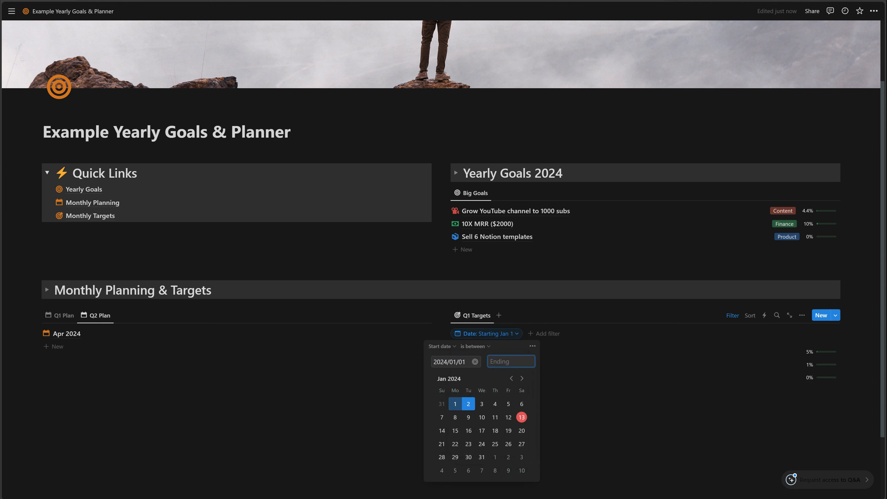
{"action": "left_click", "coordinate": [521, 379]}
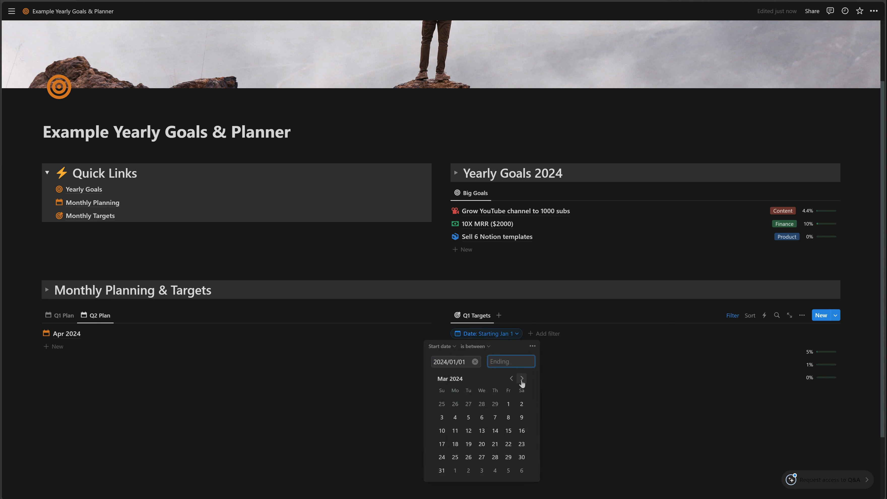
{"action": "left_click", "coordinate": [442, 469]}
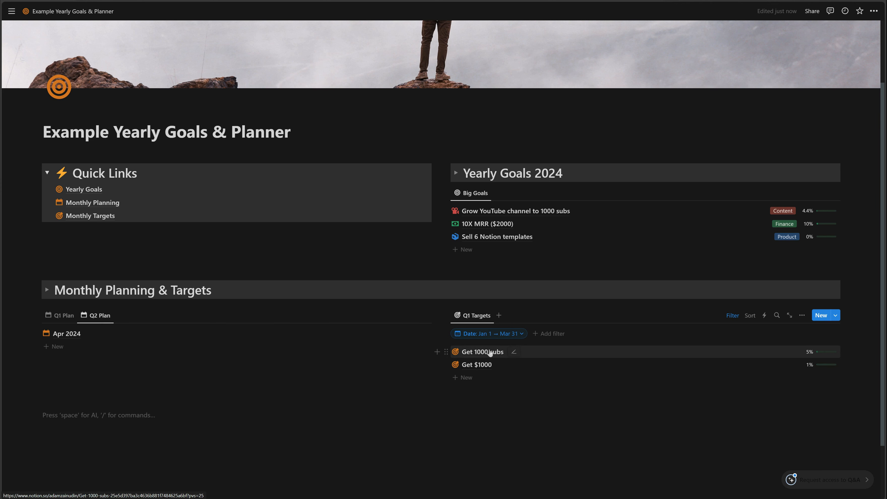
Duplicate the Q1 Targets view and name the copy "Q2 Targets"
{"action": "left_click", "coordinate": [482, 317]}
{"action": "left_click", "coordinate": [514, 390]}
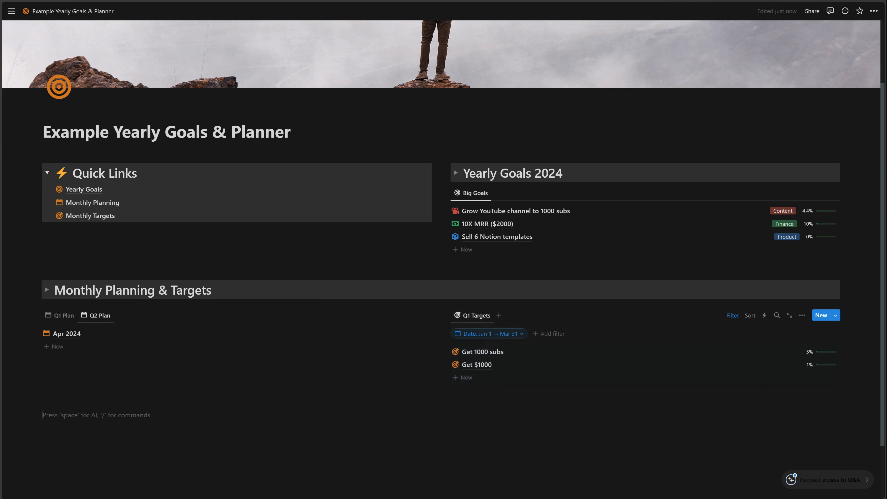
{"action": "left_click", "coordinate": [475, 318]}
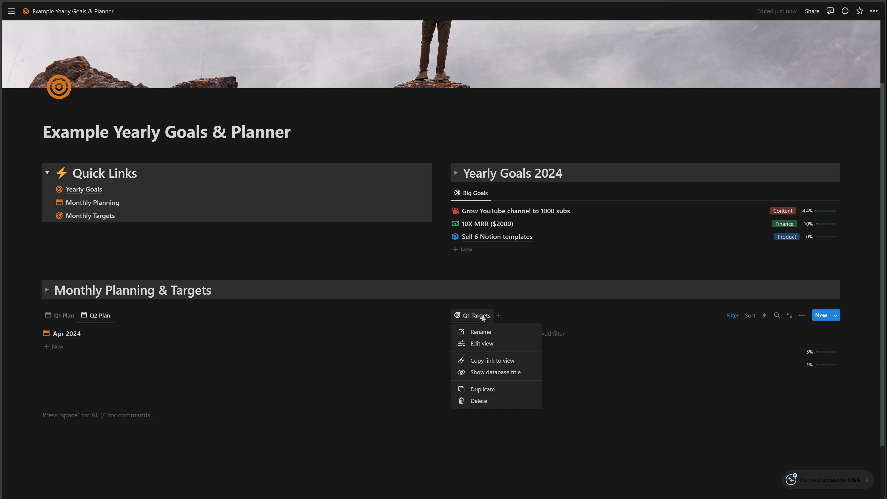
{"action": "left_click", "coordinate": [492, 389]}
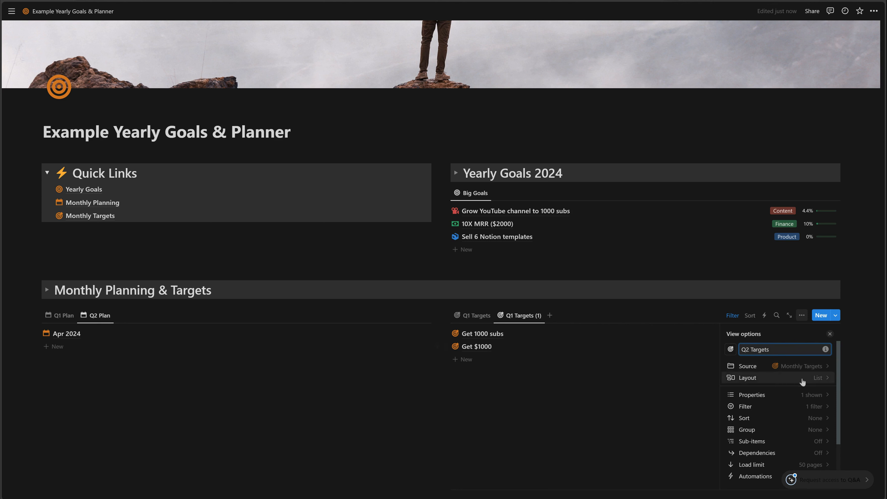
Set the Q2 Targets view's date filter to start dates between 2024/04/01 and 2024/06/30
{"action": "left_click", "coordinate": [797, 406]}
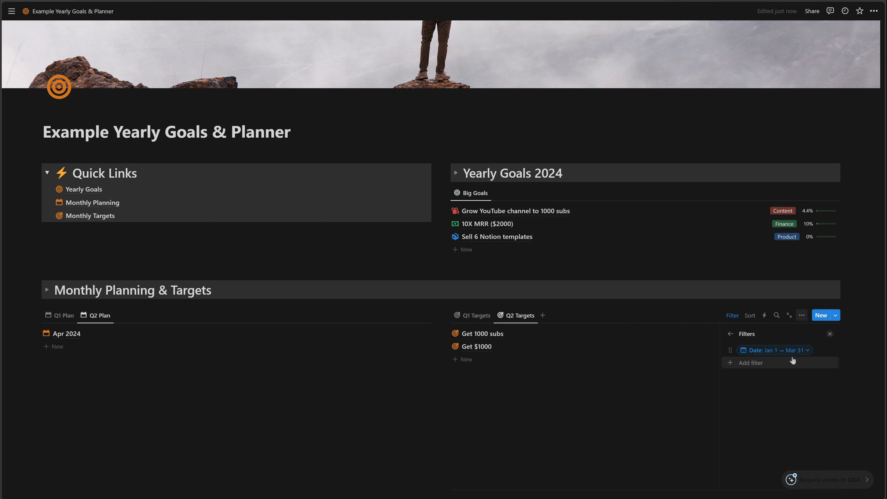
{"action": "left_click", "coordinate": [792, 352]}
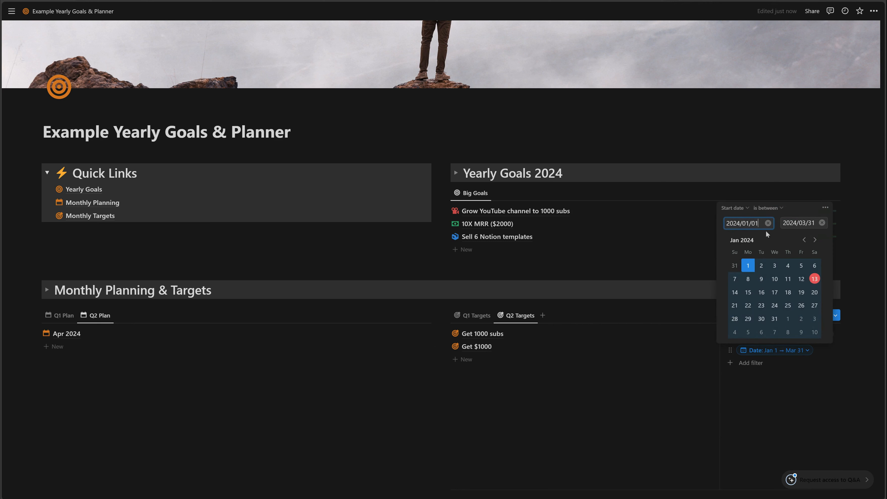
{"action": "left_click", "coordinate": [815, 240]}
{"action": "left_click", "coordinate": [815, 240]}
{"action": "left_click", "coordinate": [815, 240]}
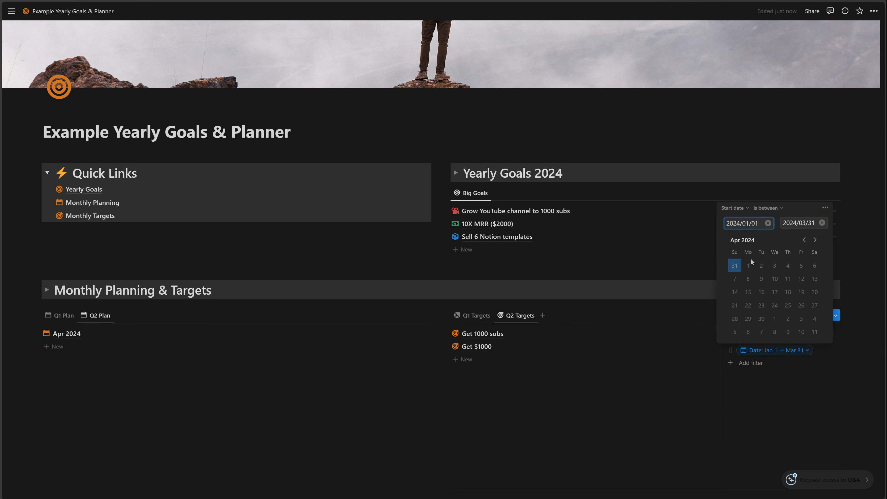
{"action": "left_click", "coordinate": [748, 265]}
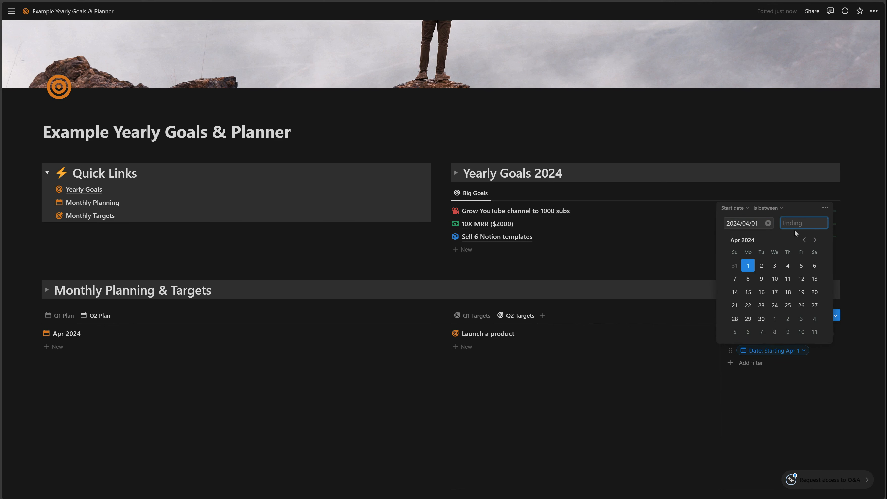
{"action": "left_click", "coordinate": [815, 240]}
{"action": "left_click", "coordinate": [815, 240]}
{"action": "left_click", "coordinate": [735, 332]}
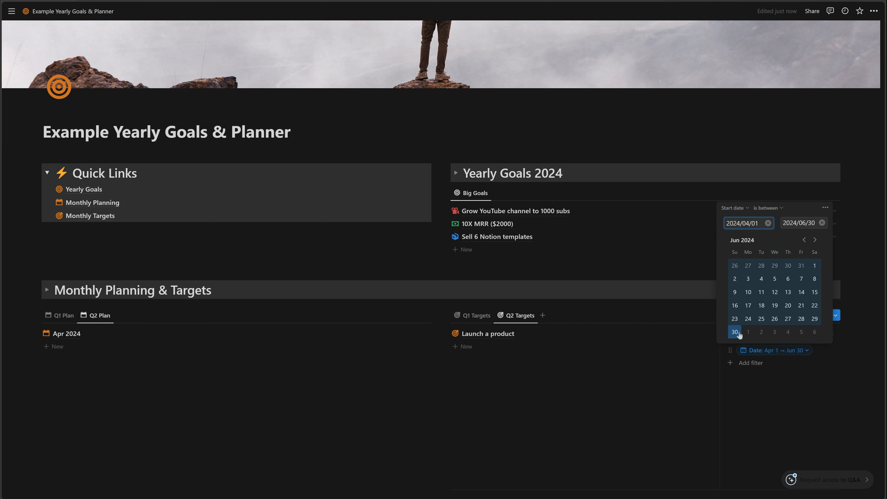
{"action": "left_click", "coordinate": [559, 389]}
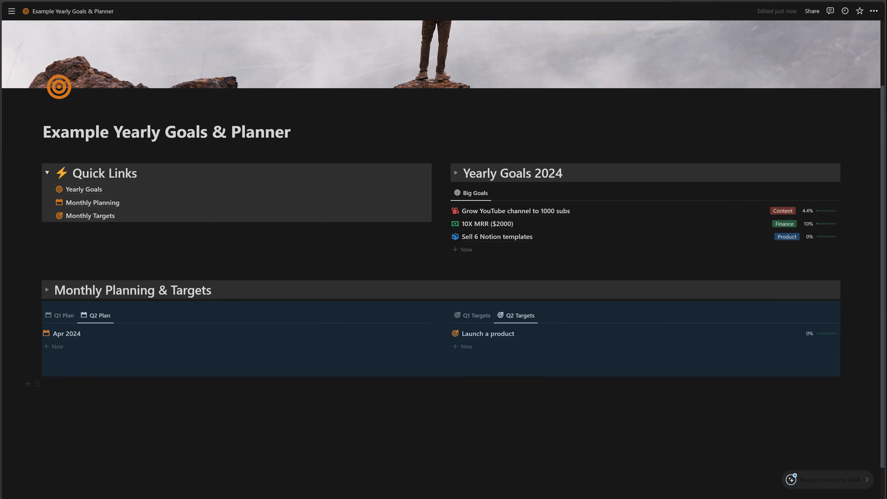
{"action": "left_click", "coordinate": [544, 387]}
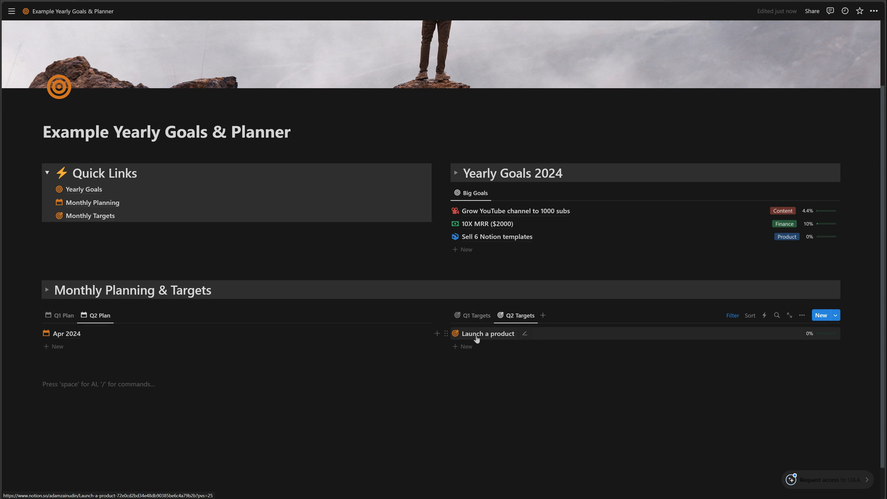
Review the "Launch a product" target's properties, close its page, and compare the targets listed in the Q1 and Q2 Targets views
{"action": "left_click", "coordinate": [497, 336]}
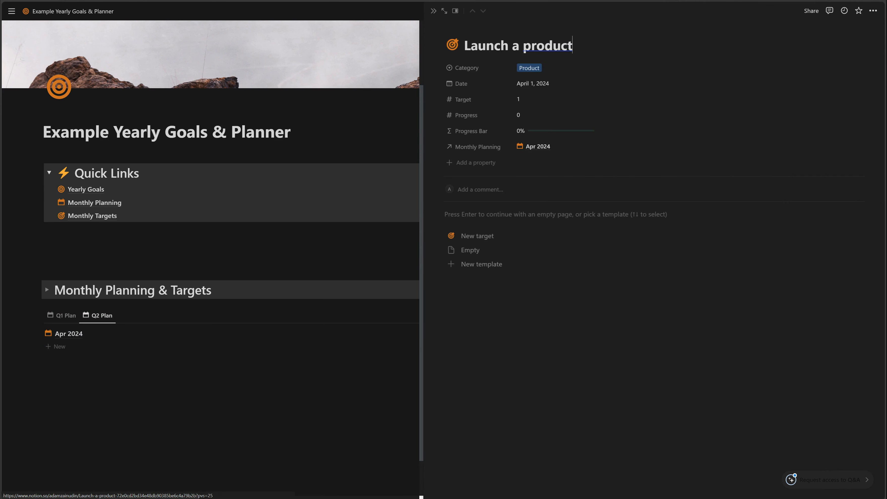
{"action": "left_click", "coordinate": [433, 11]}
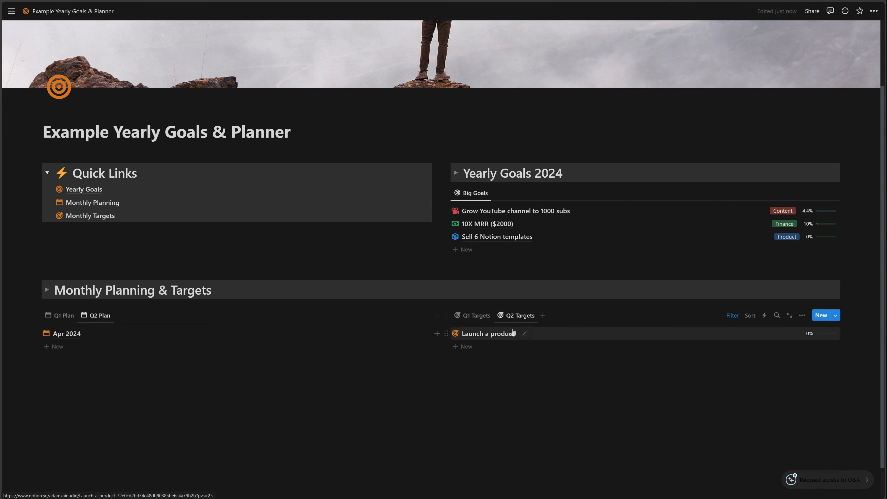
{"action": "left_click", "coordinate": [478, 318]}
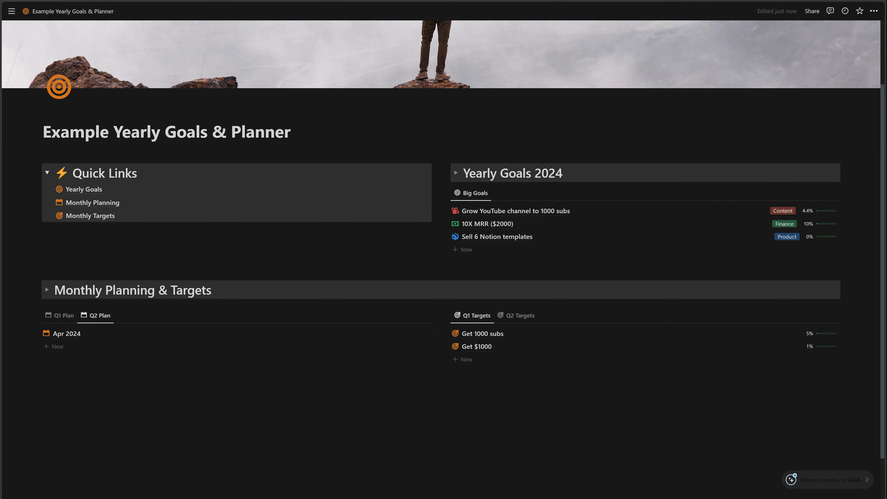
{"action": "left_click", "coordinate": [523, 318]}
{"action": "left_click", "coordinate": [478, 316]}
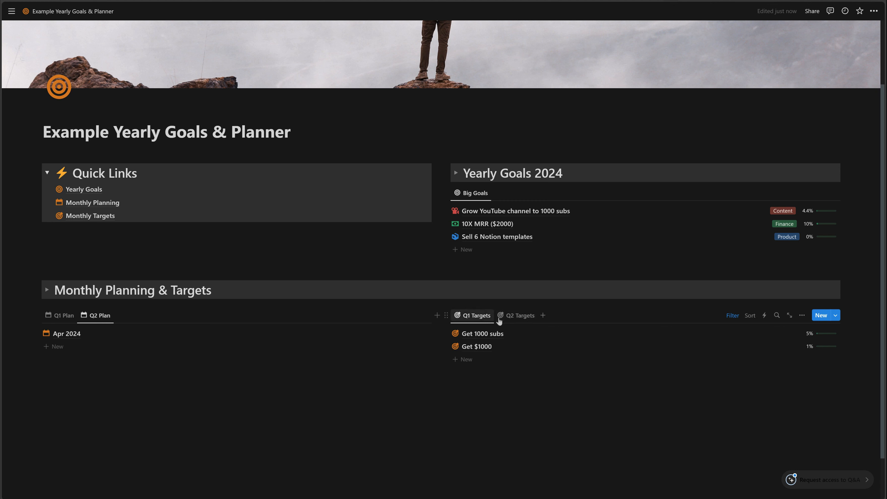